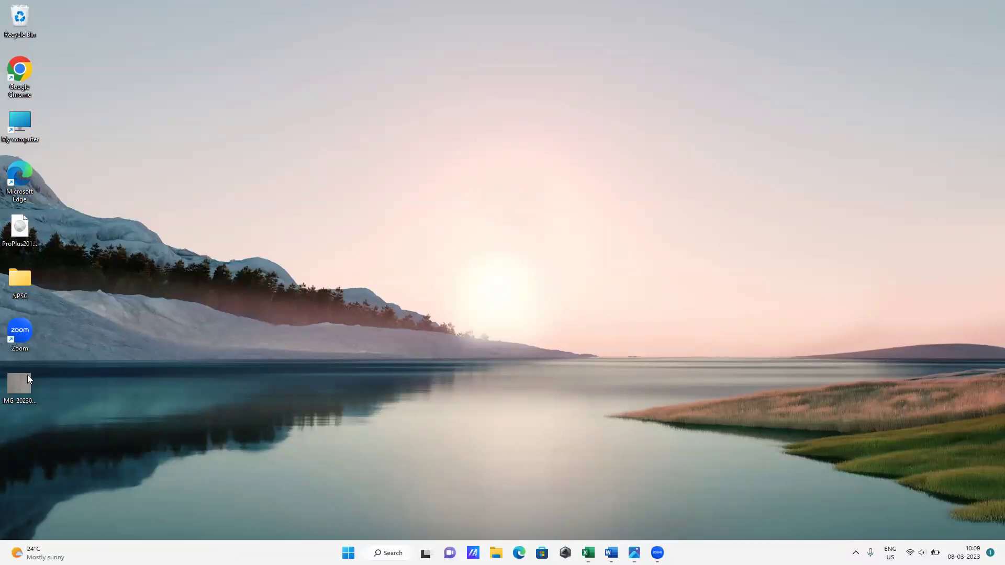
- Open the desktop image IMG-20230308-WA0000.jpg and read the exercise instructions in a maximized window
click(21, 386)
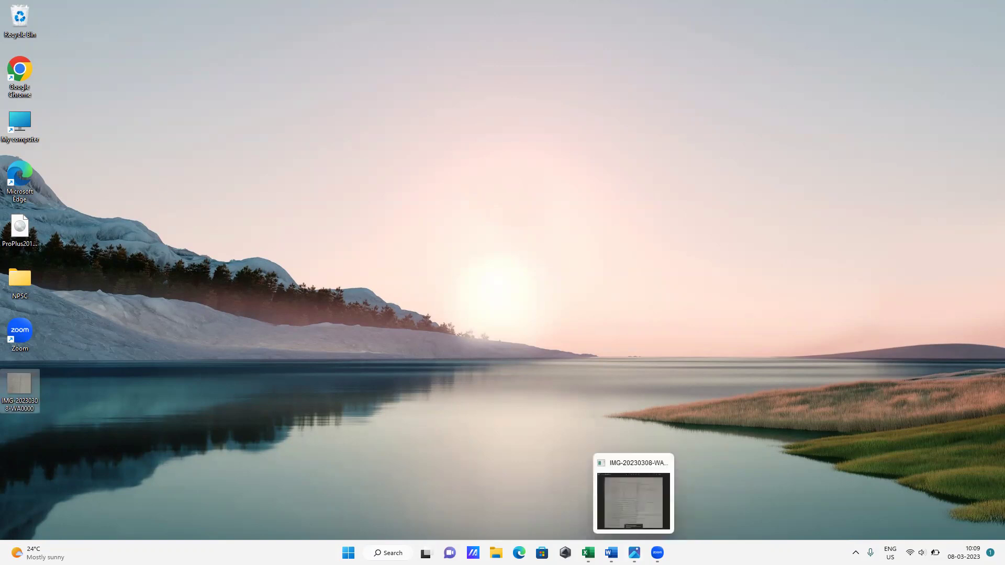
key(Return)
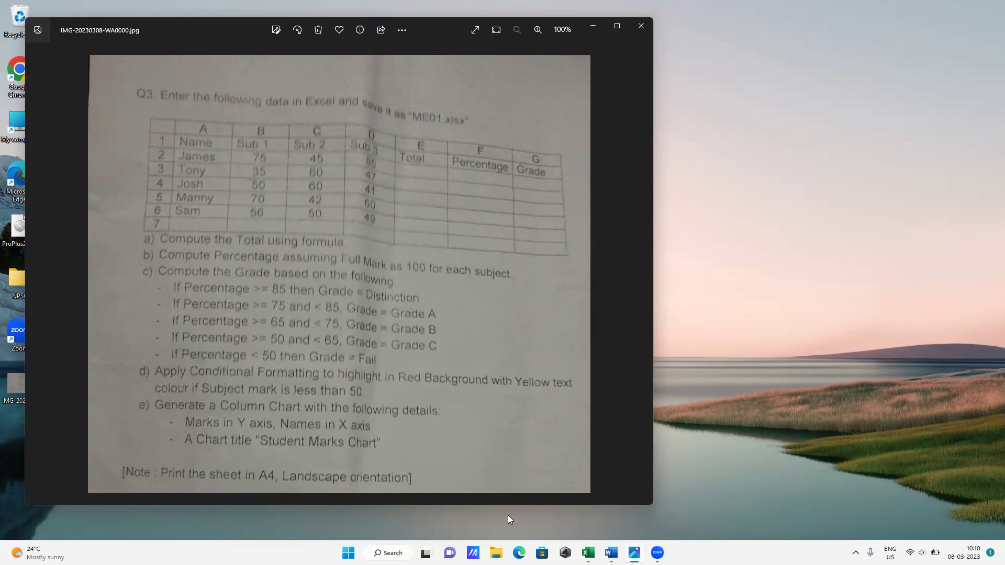
mouse_move(588, 552)
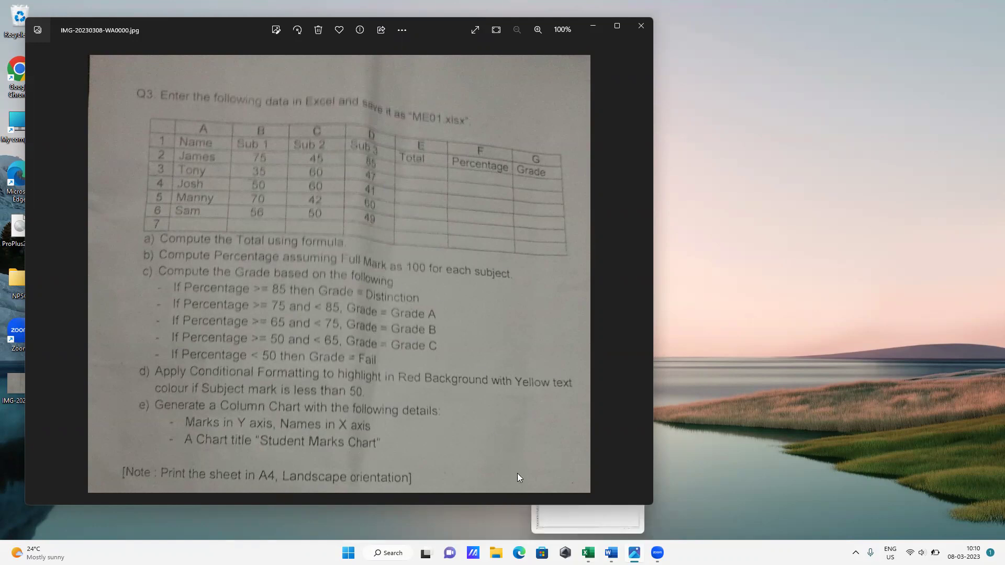
click(616, 31)
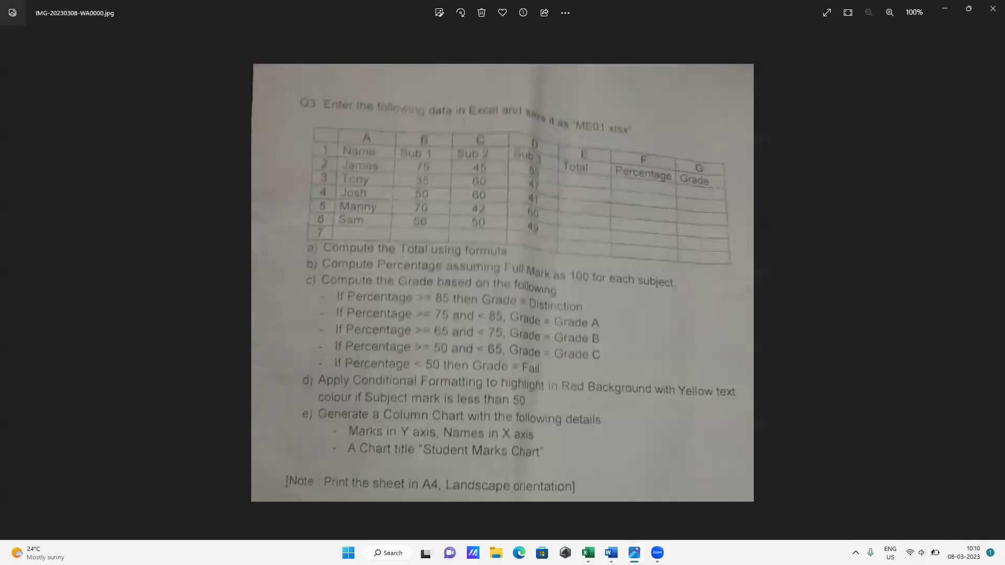
- Switch to Excel and compare the worksheet's marks table with the exercise image in a smaller window beside it, then minimize the image
click(587, 552)
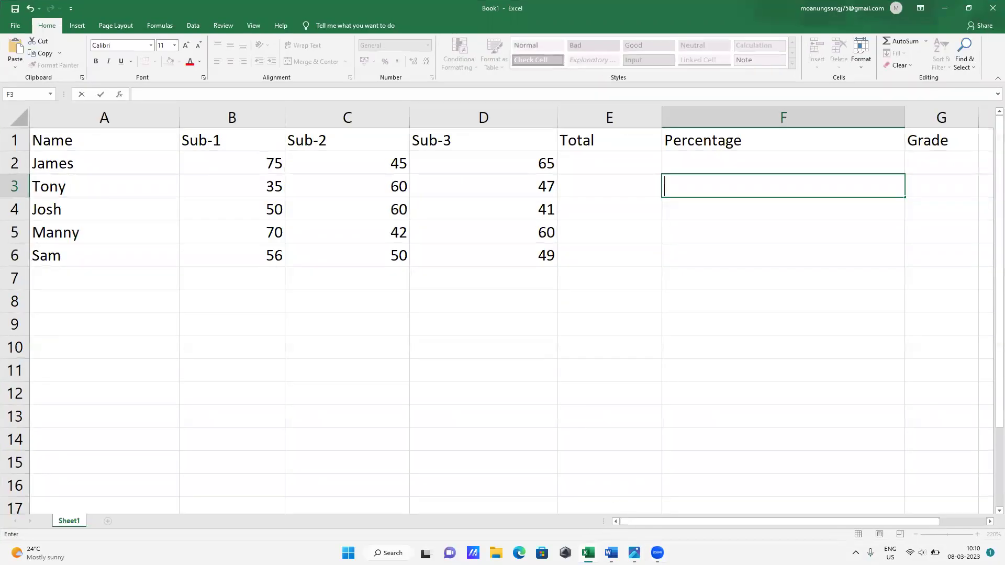
click(633, 552)
click(968, 9)
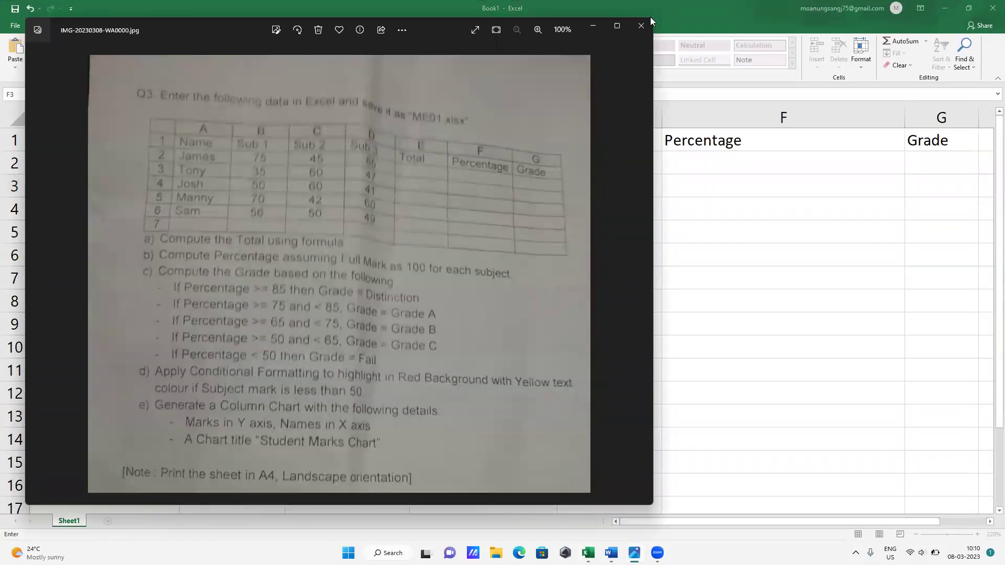
drag(651, 18, 376, 166)
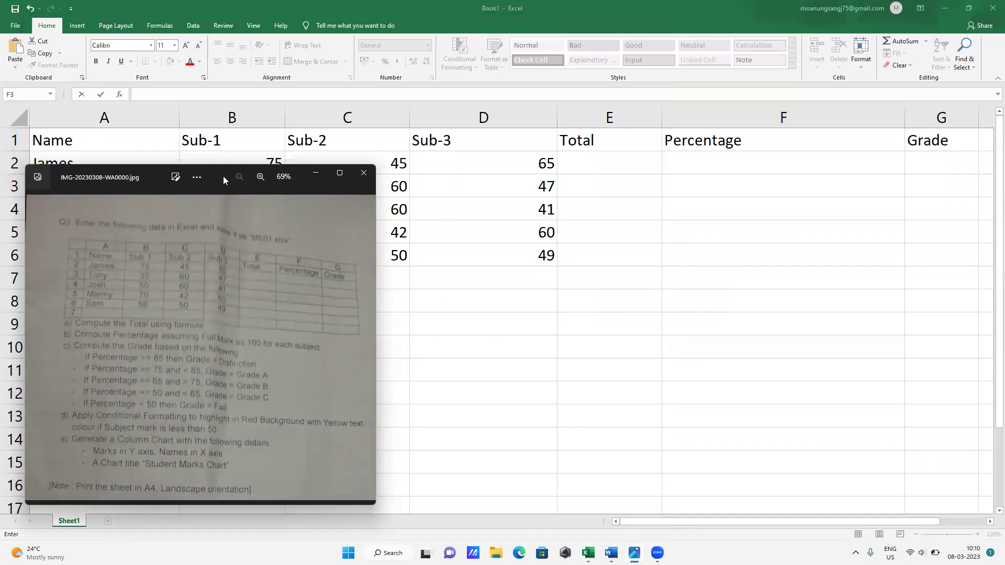
drag(223, 176, 783, 207)
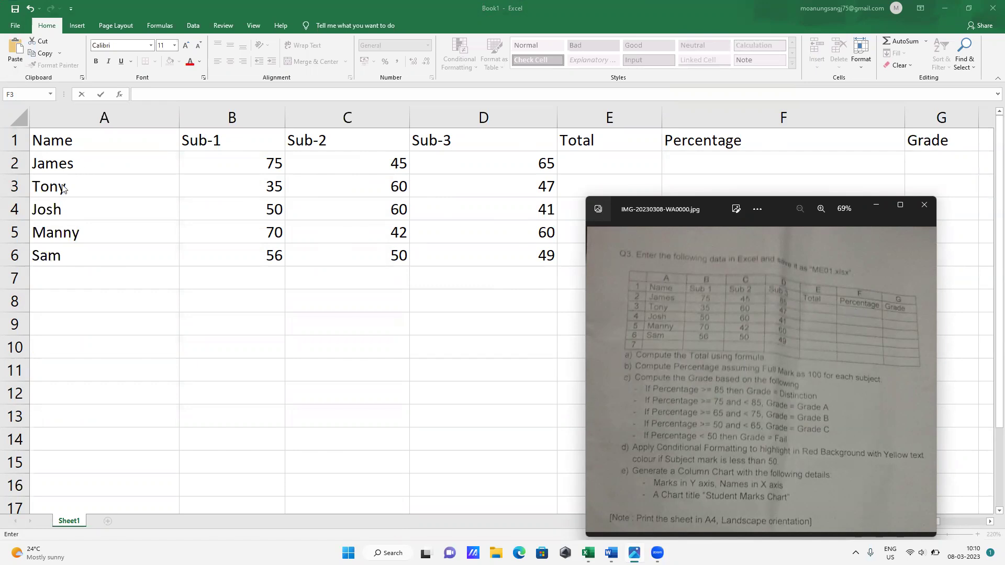
click(876, 206)
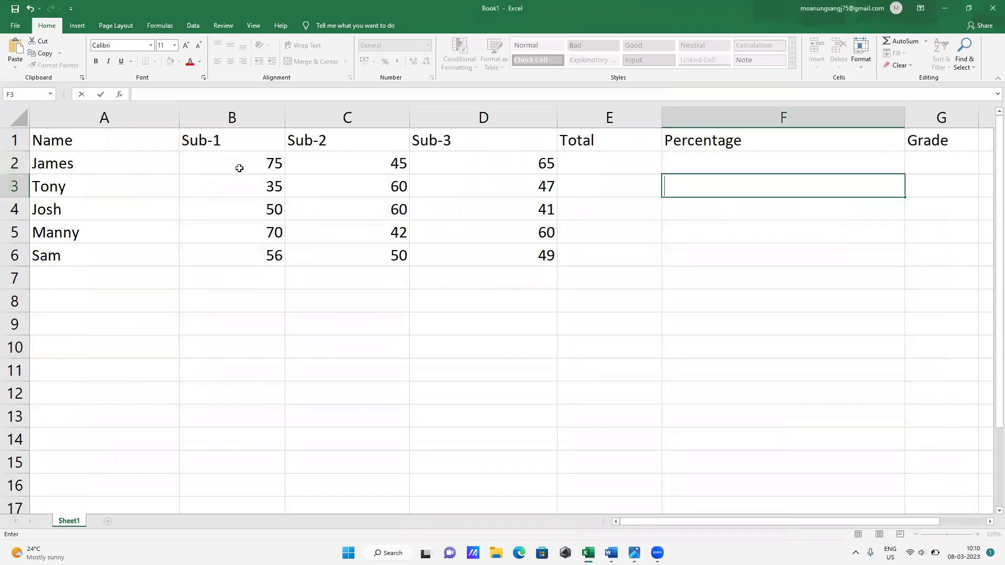
- Enter the formula =(B2+C2+D2) in cell E2 to total the first student's three subject marks
click(603, 168)
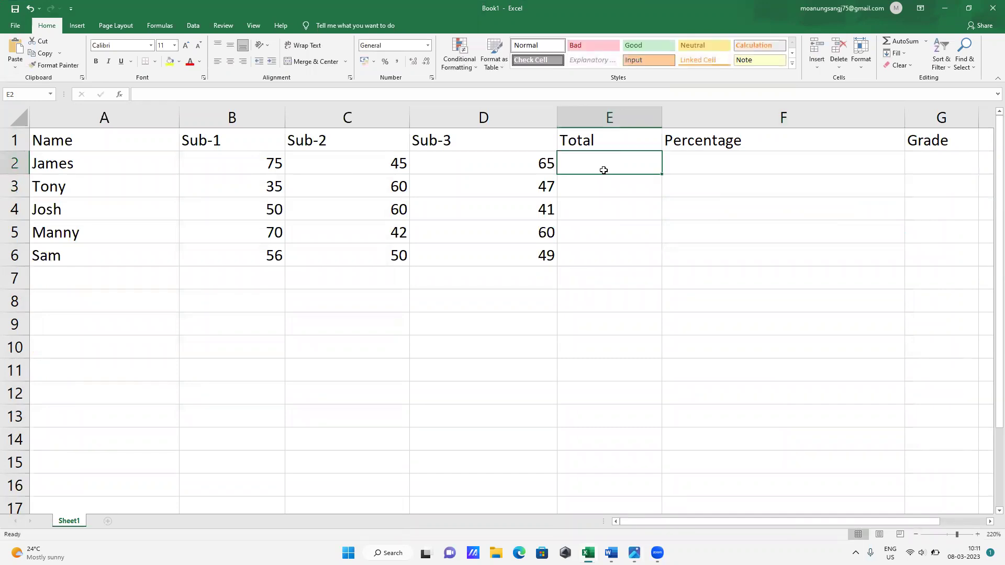
text(=)
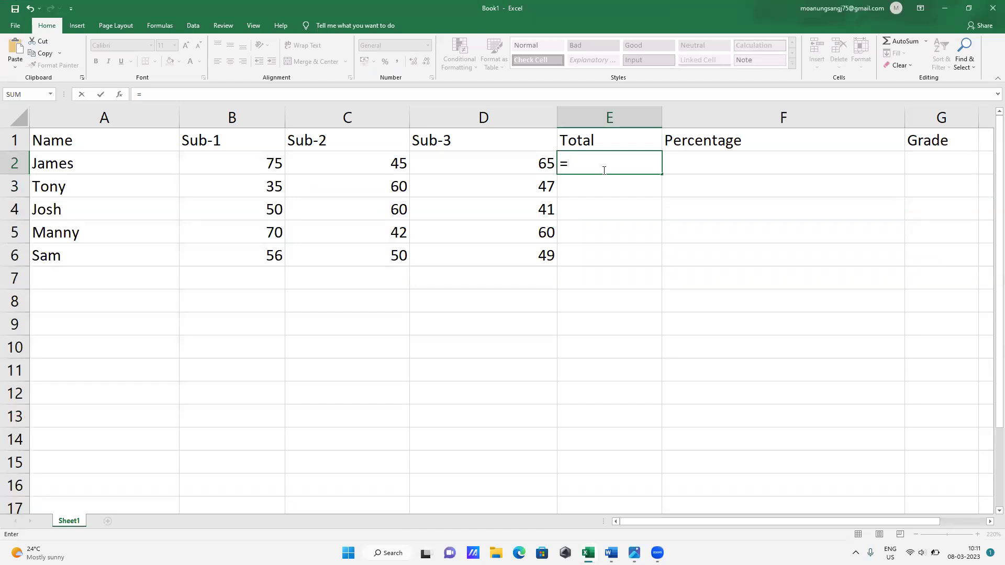
text(()
click(258, 168)
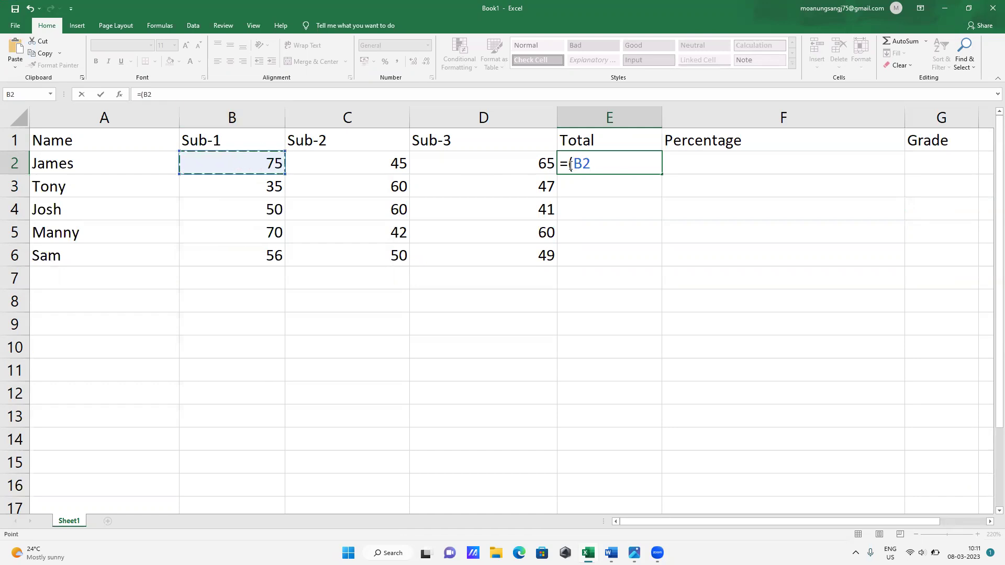
text(+)
click(343, 167)
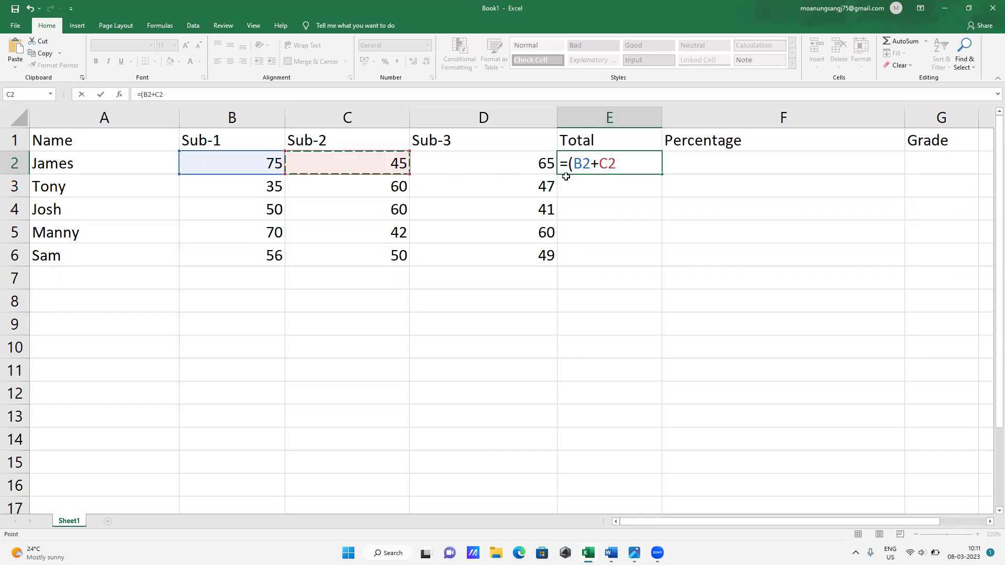
text(+)
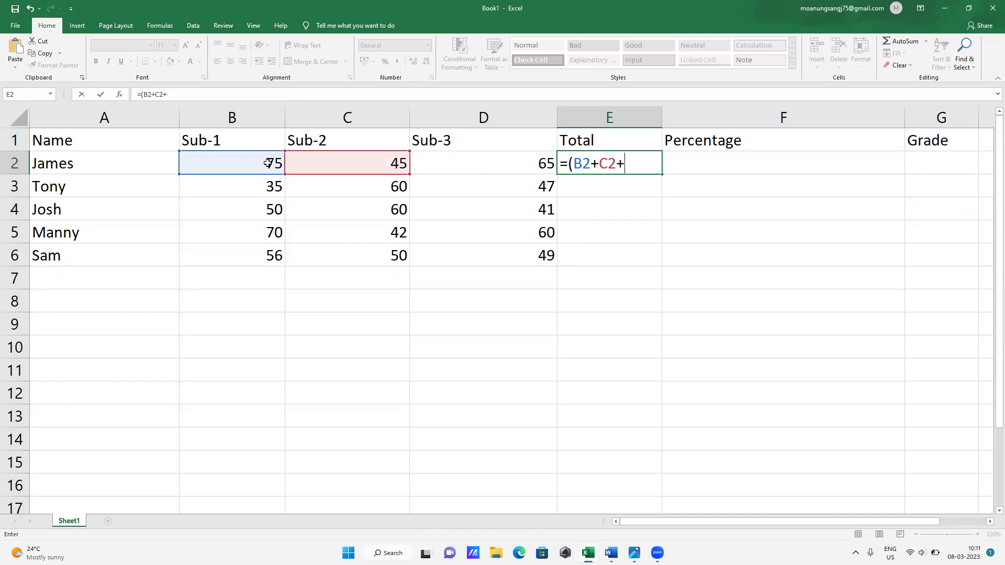
click(478, 165)
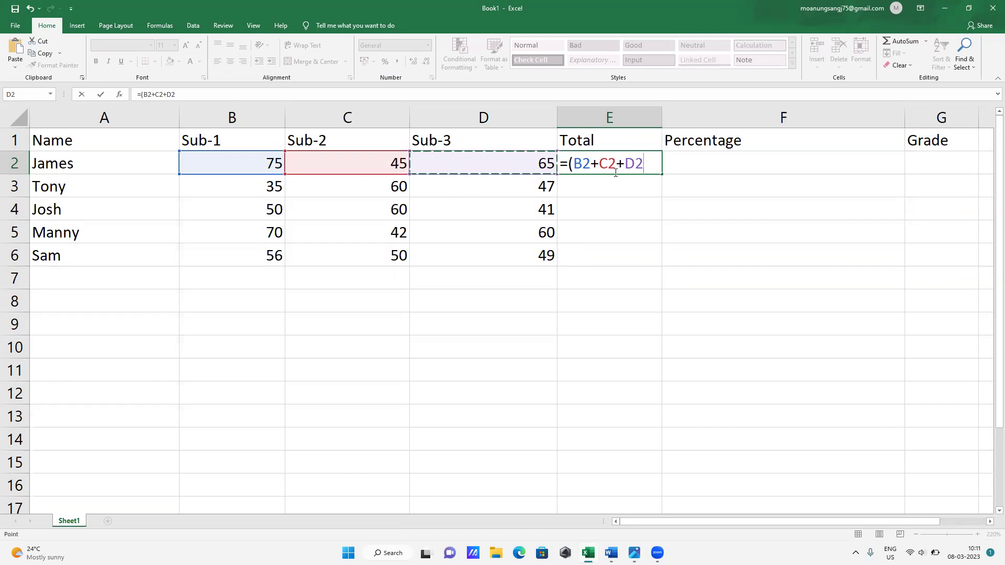
text())
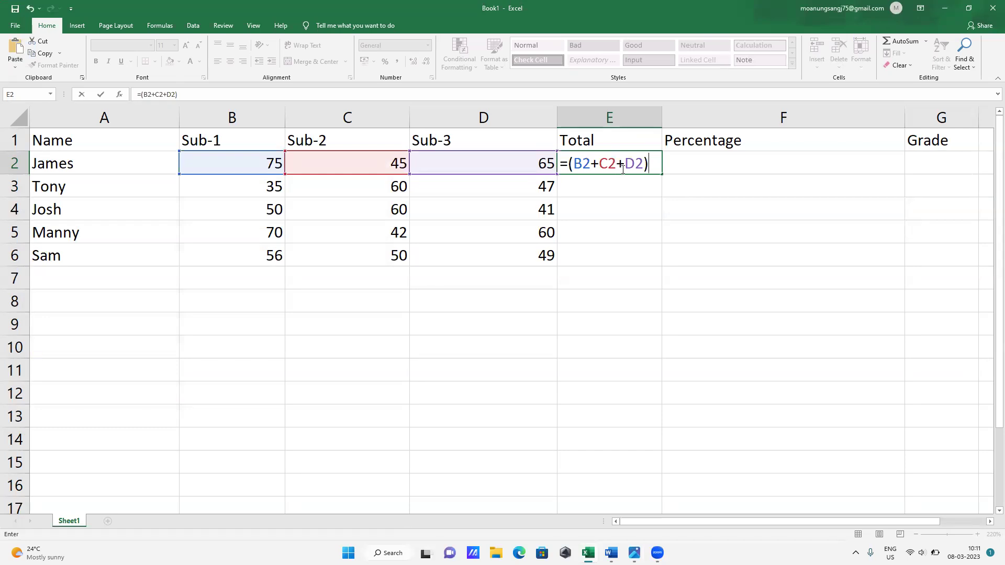
key(Return)
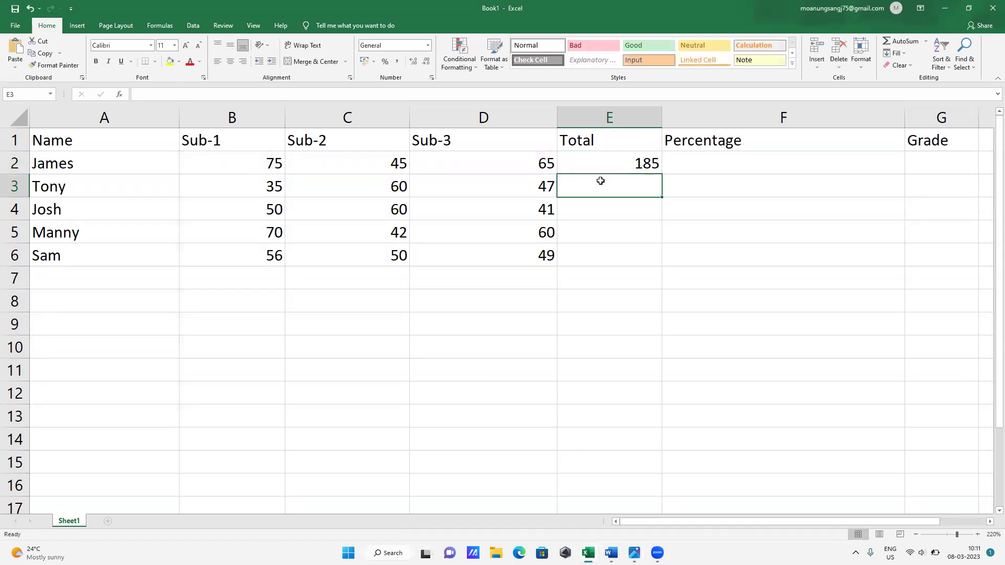
- Enter the formula =(B3+C3+D3) in cell E3 to total the second student's marks
click(248, 191)
click(596, 192)
text(=()
click(272, 186)
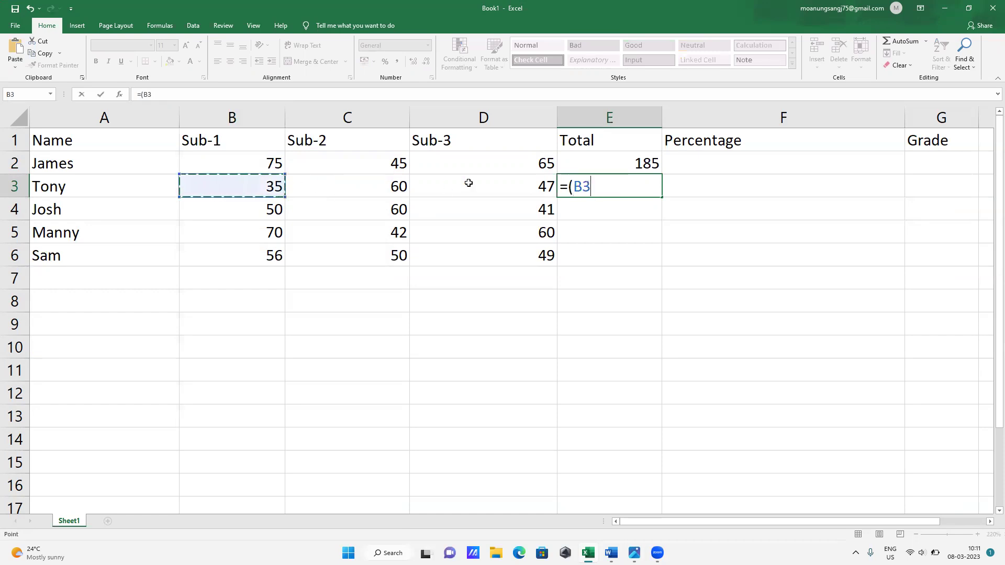
text(+)
click(345, 189)
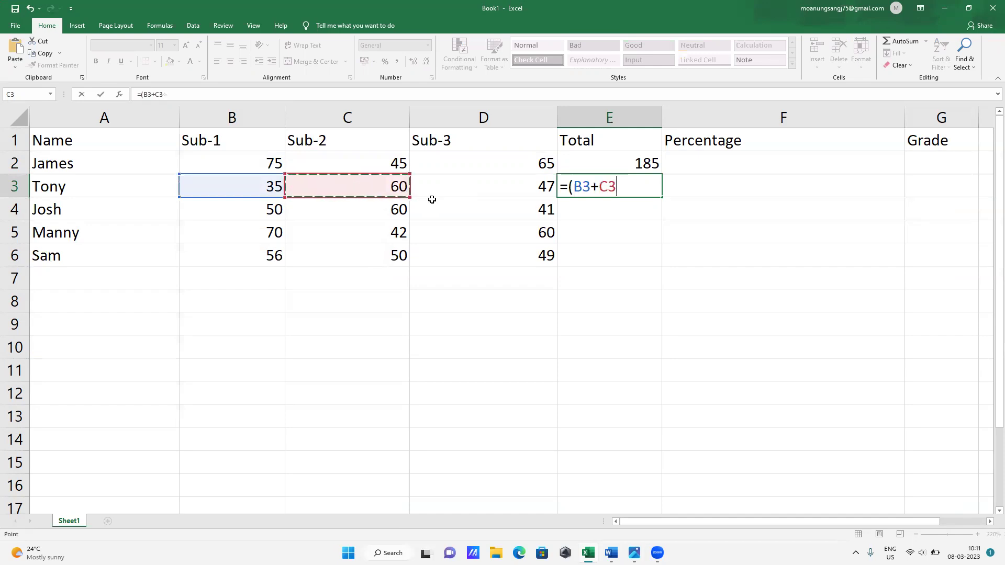
text(+)
click(484, 194)
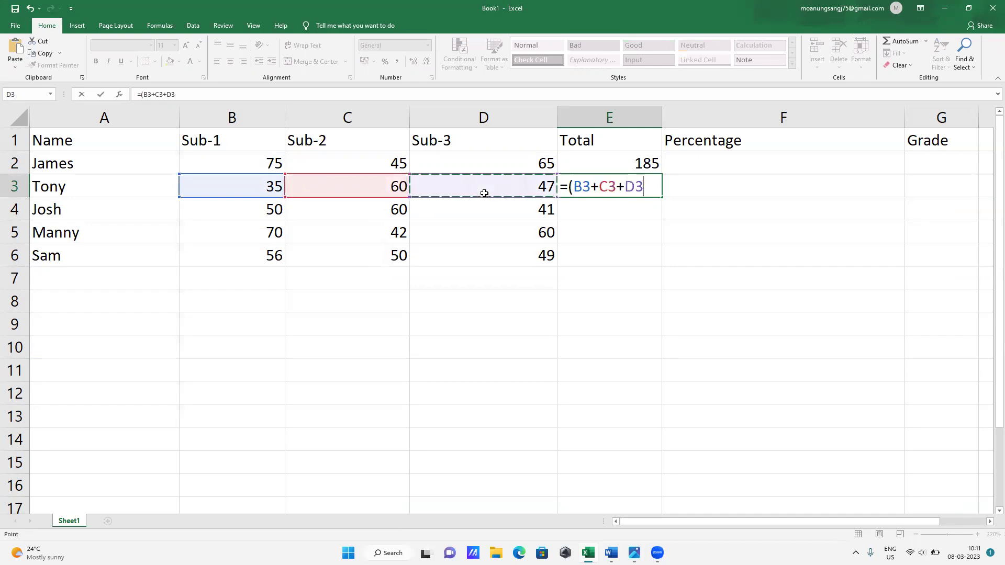
text())
key(Return)
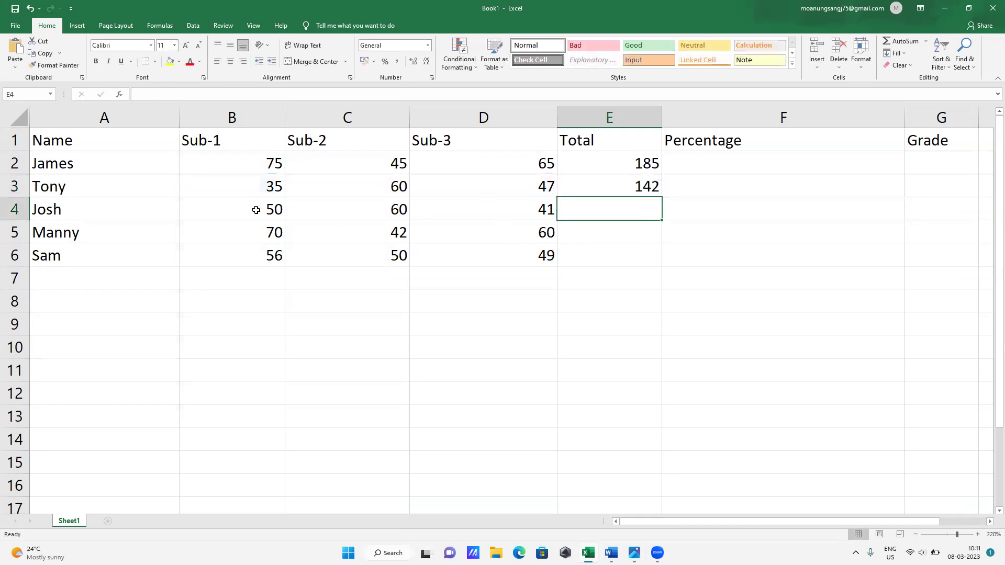
- Enter the formula =(B4+C4+D4) in cell E4 to total the third student's marks
click(228, 212)
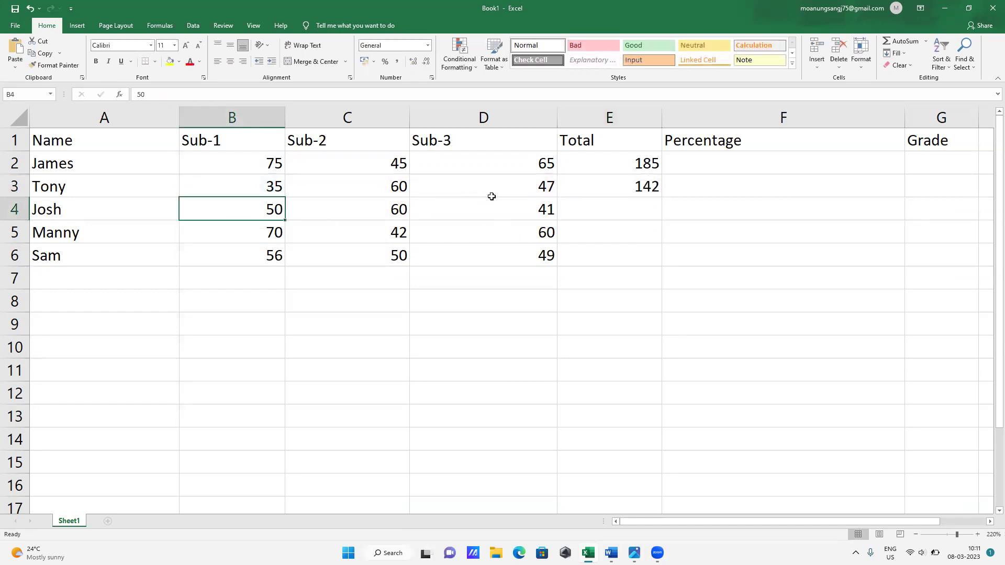
click(590, 217)
text(=()
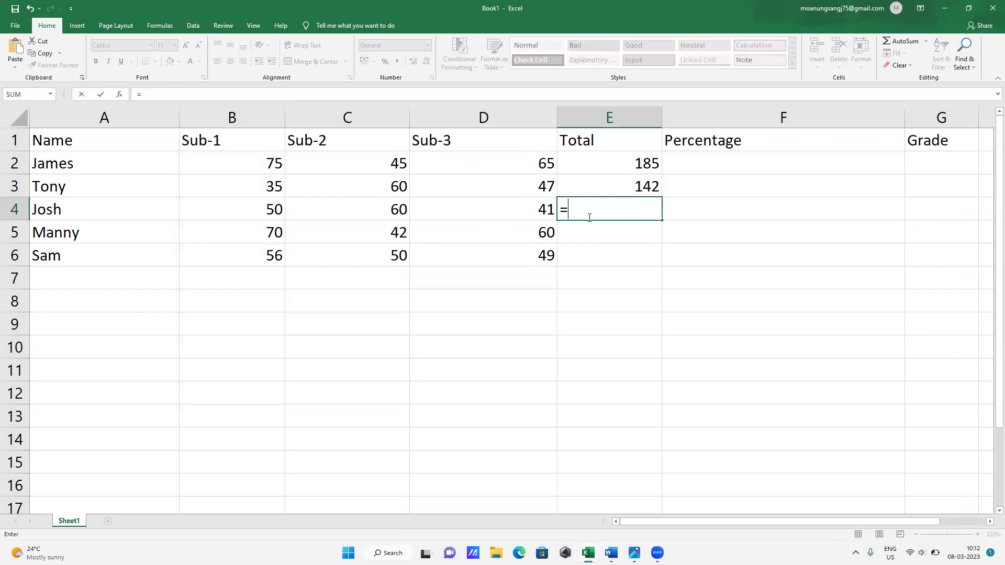
click(260, 210)
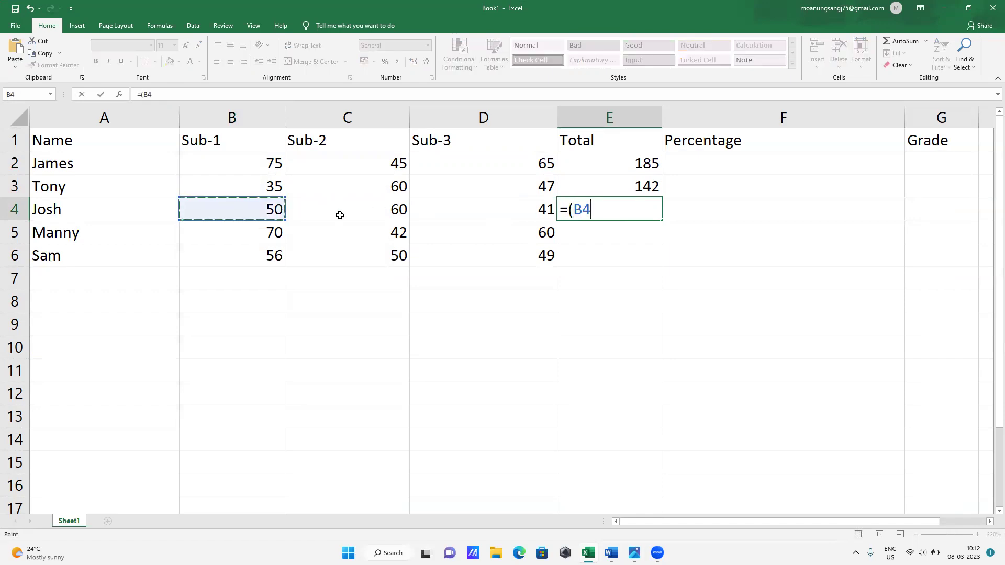
text(+)
click(376, 205)
text(+)
click(481, 217)
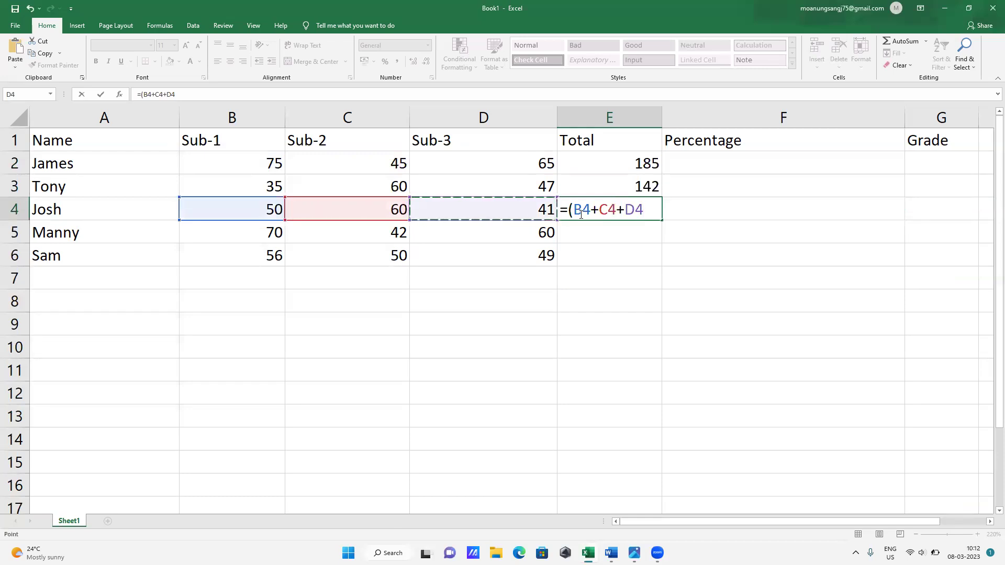
text())
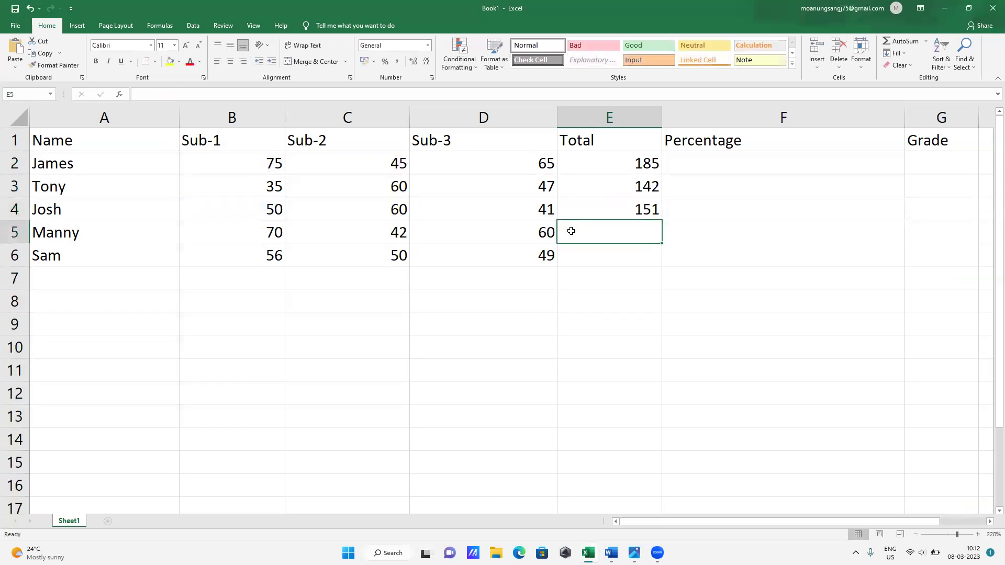
- Enter the formula =(B5+C5+D5) in cell E5 to total the fourth student's marks
click(258, 232)
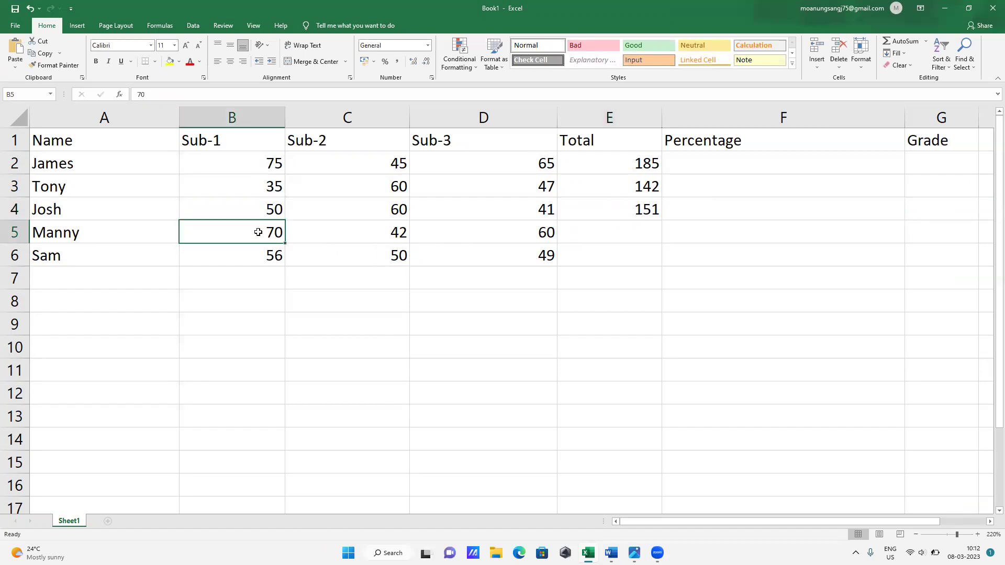
click(620, 237)
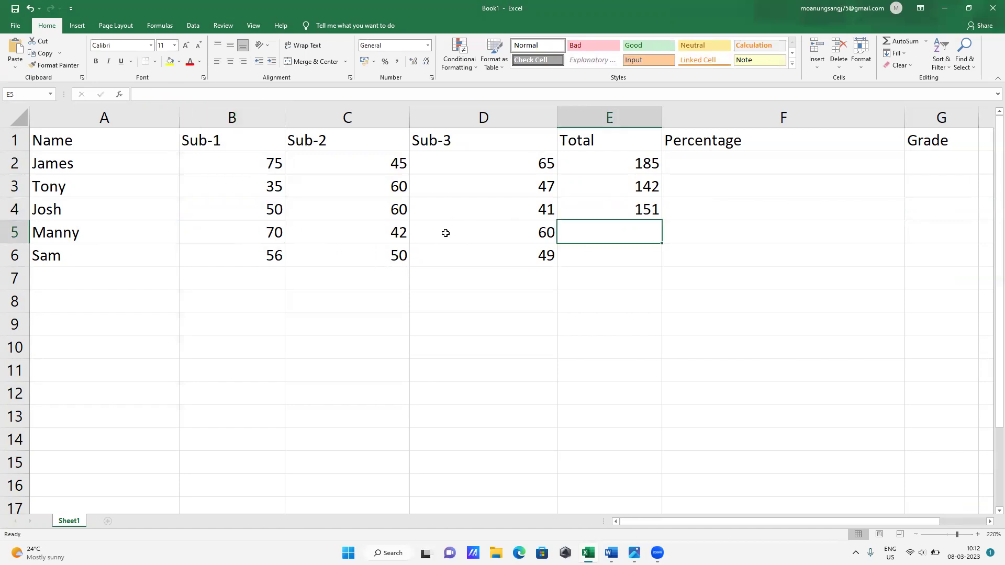
text(=)
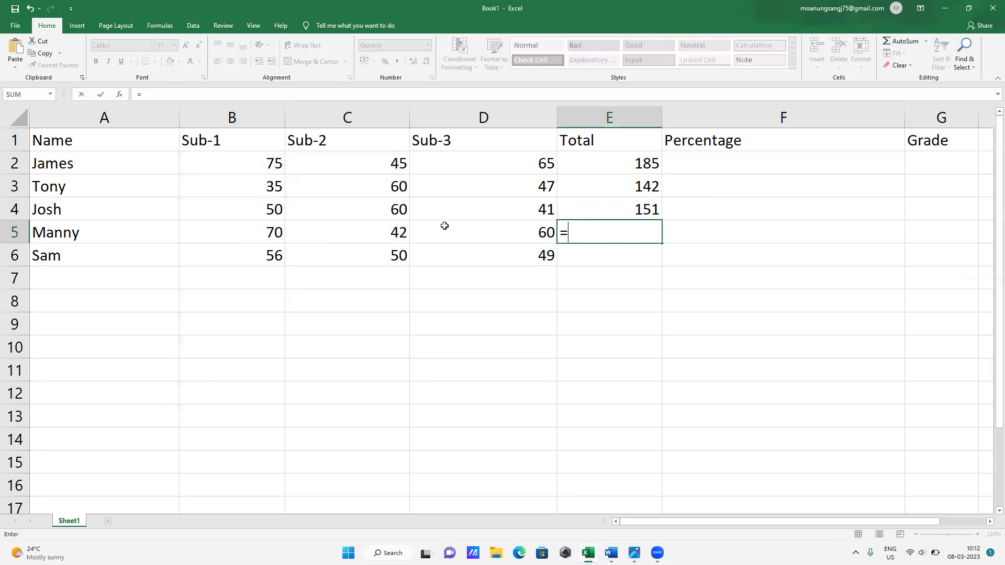
text(()
click(274, 237)
text(+)
click(377, 233)
text(+)
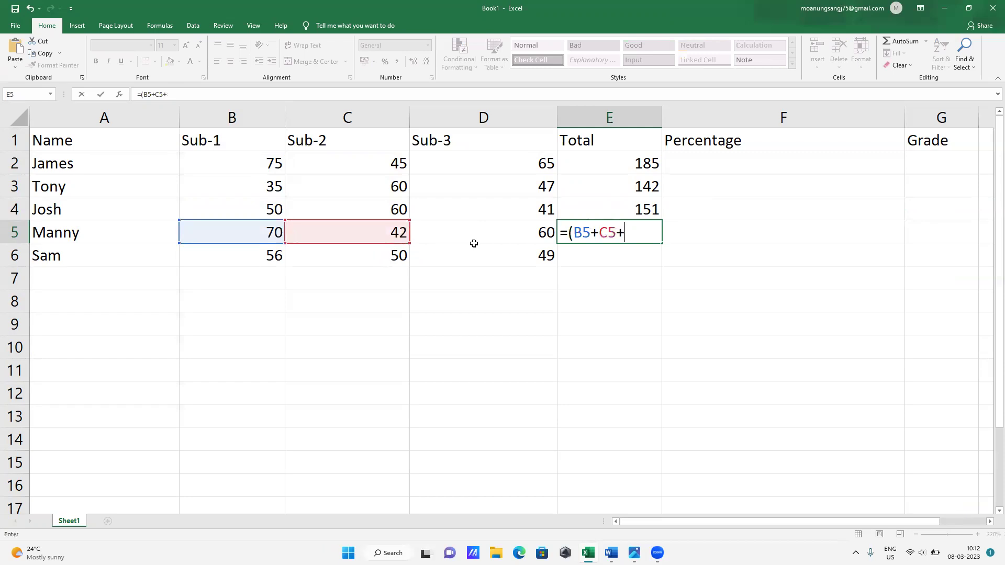
click(473, 243)
text())
key(Return)
- Enter the formula =(B6+C6+D6) in cell E6 to total the fifth student's marks
click(250, 255)
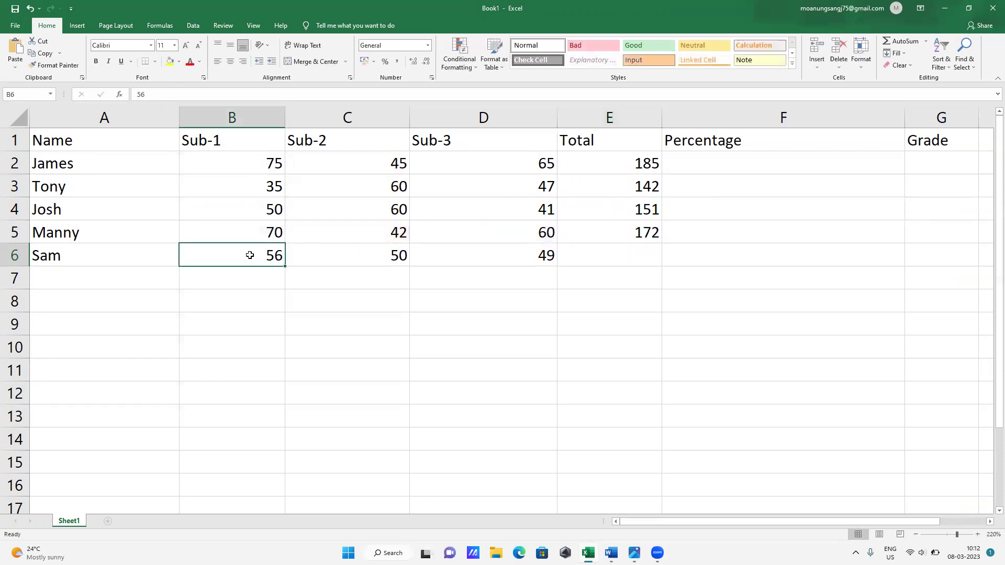
click(595, 255)
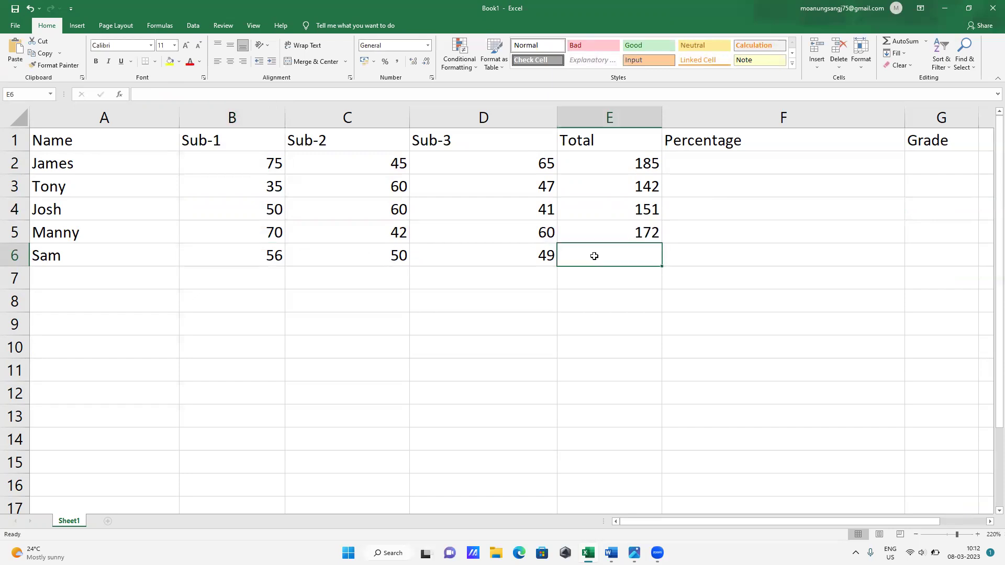
text(=()
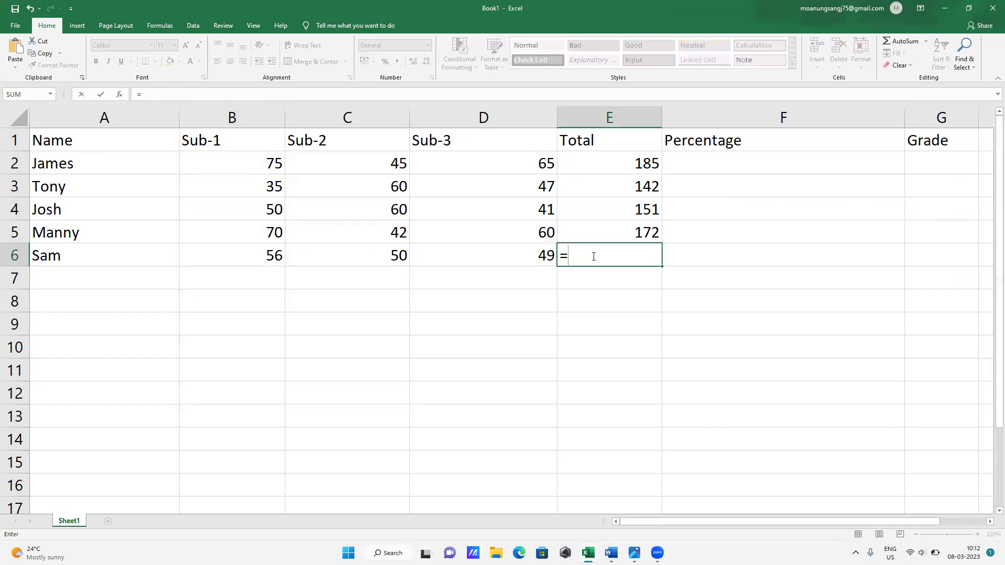
click(280, 256)
text(+)
click(371, 255)
text(+)
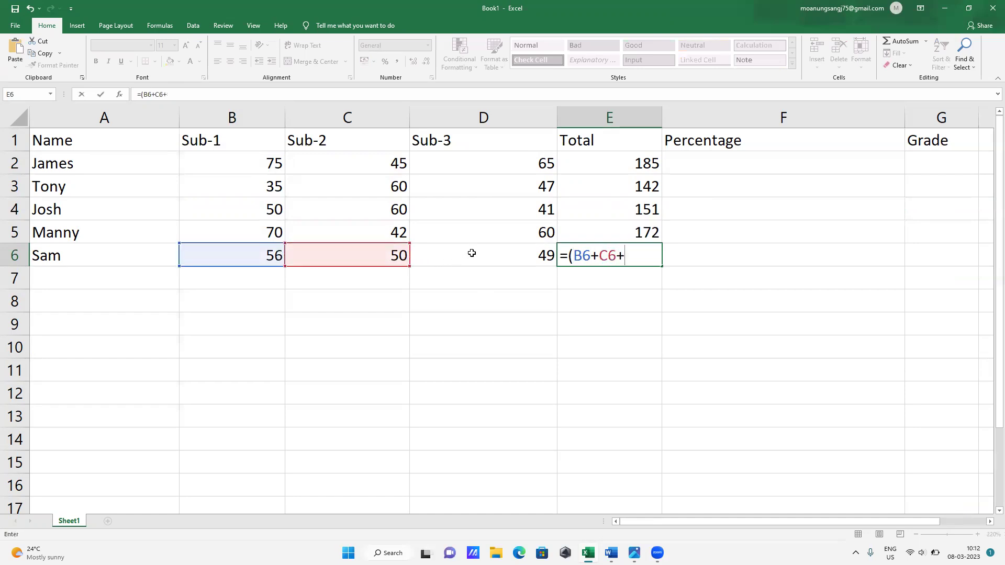
click(472, 256)
text())
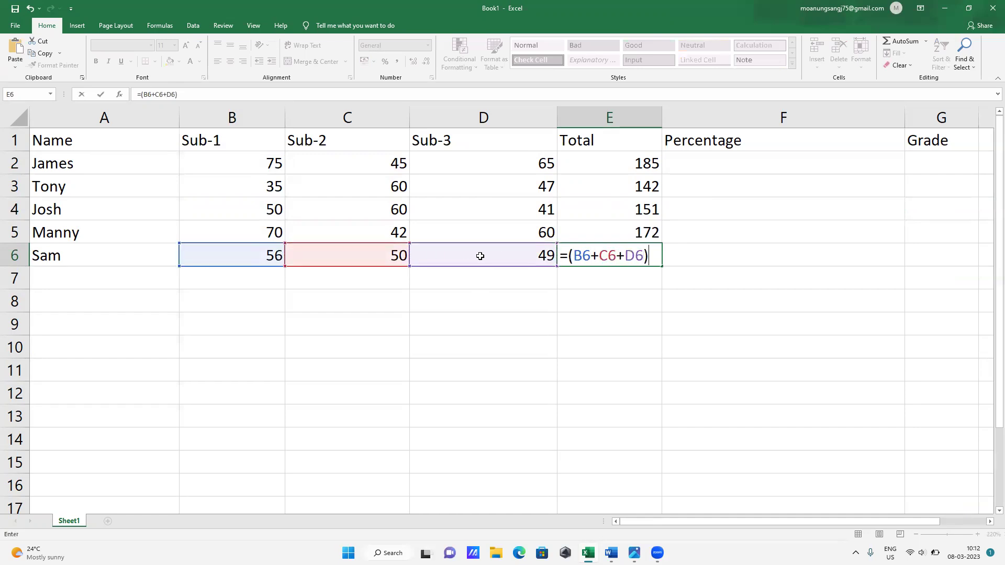
key(Return)
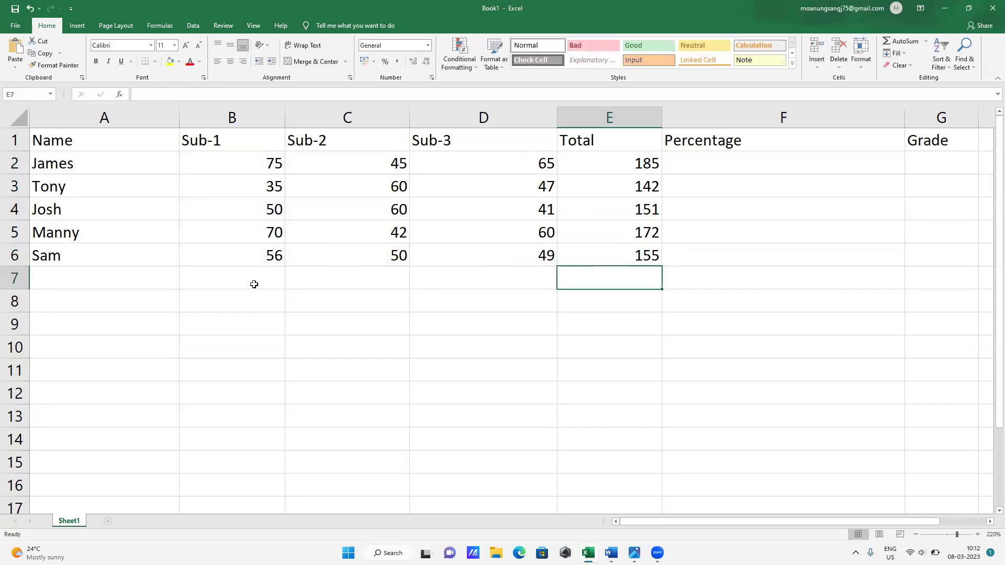
text(=)
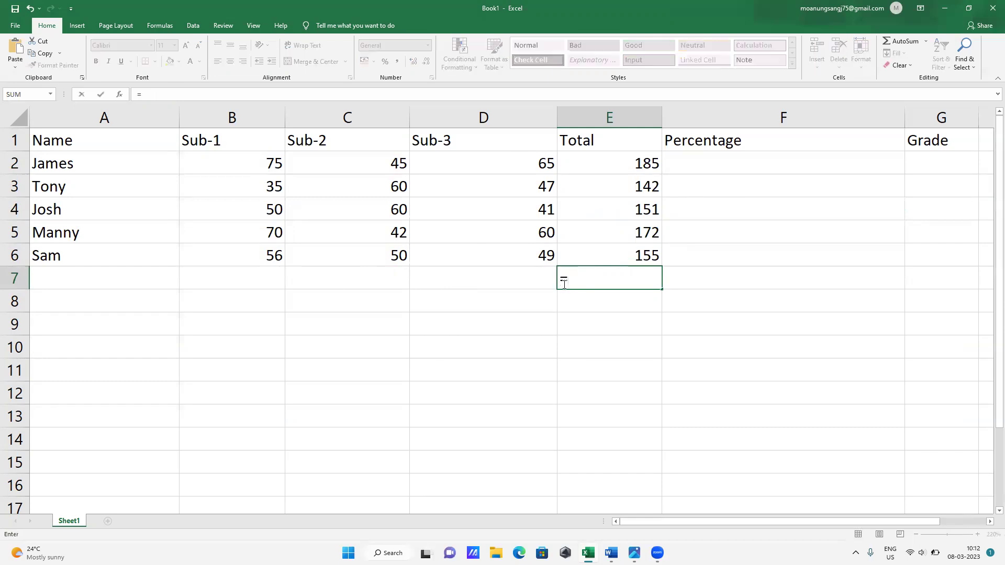
text(()
key(BackSpace)
key(BackSpace)
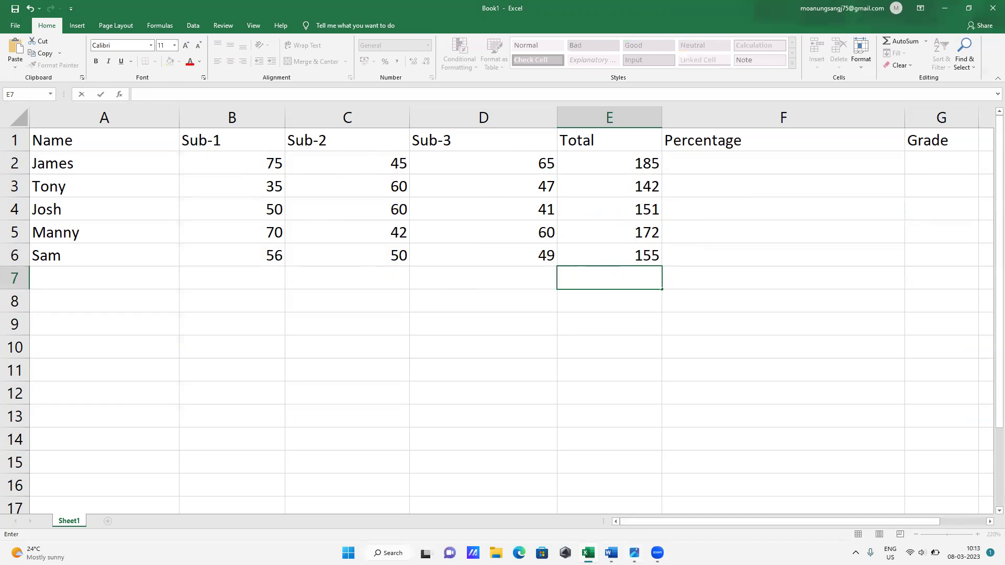
- Check the percentage instruction in the exercise image and enter the formula =(E2/300*100) in cell F2 for the first student
click(634, 552)
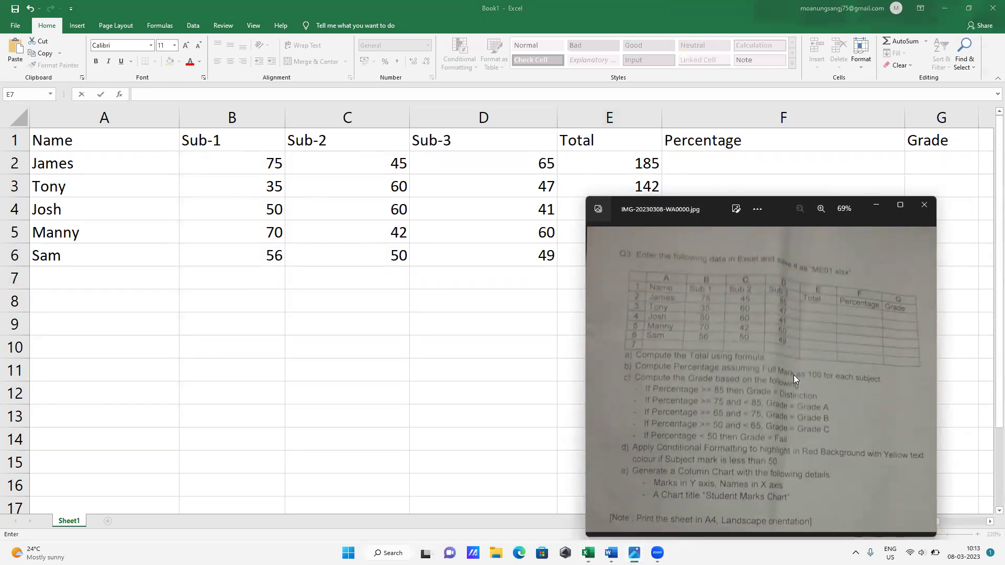
click(877, 206)
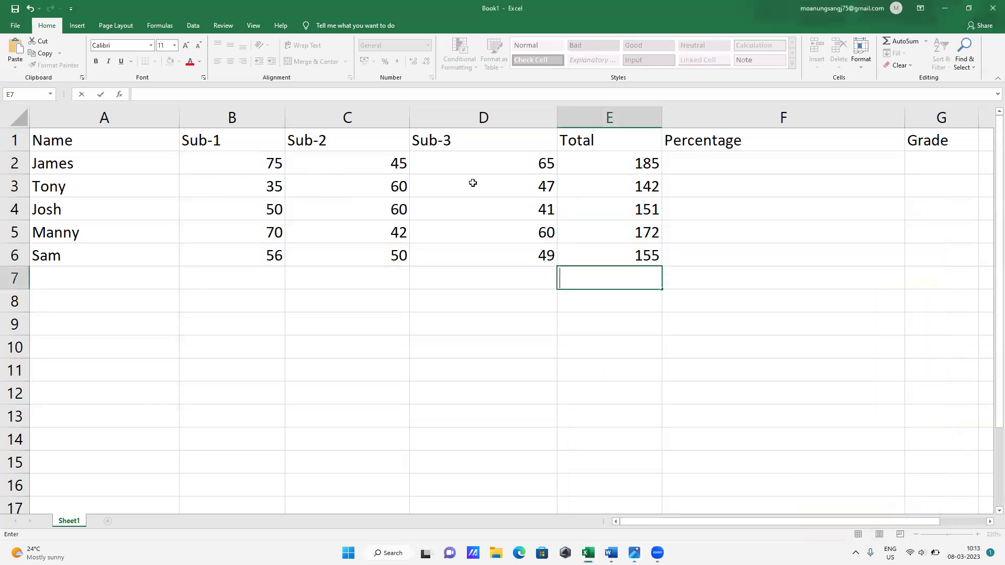
click(684, 196)
click(678, 166)
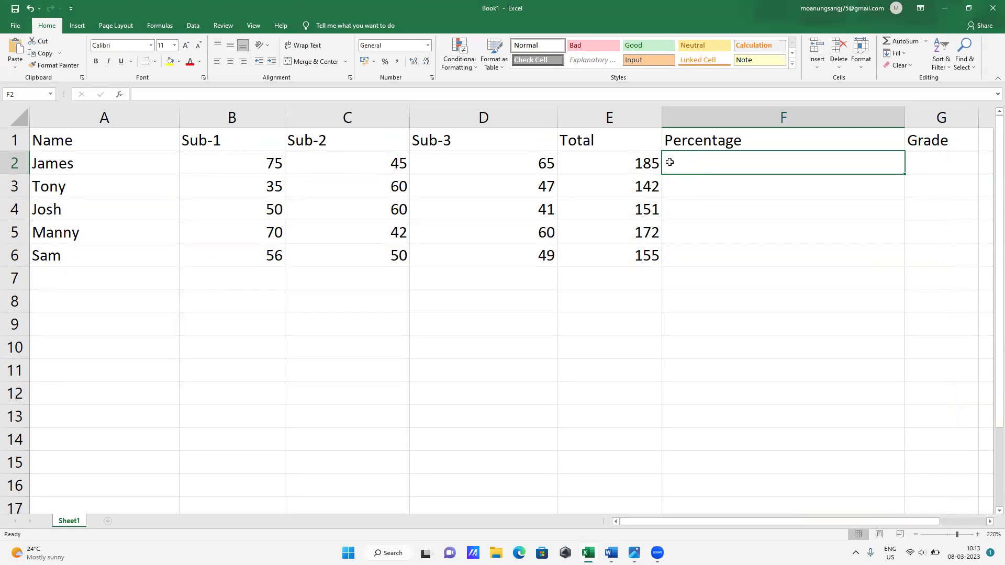
text(=()
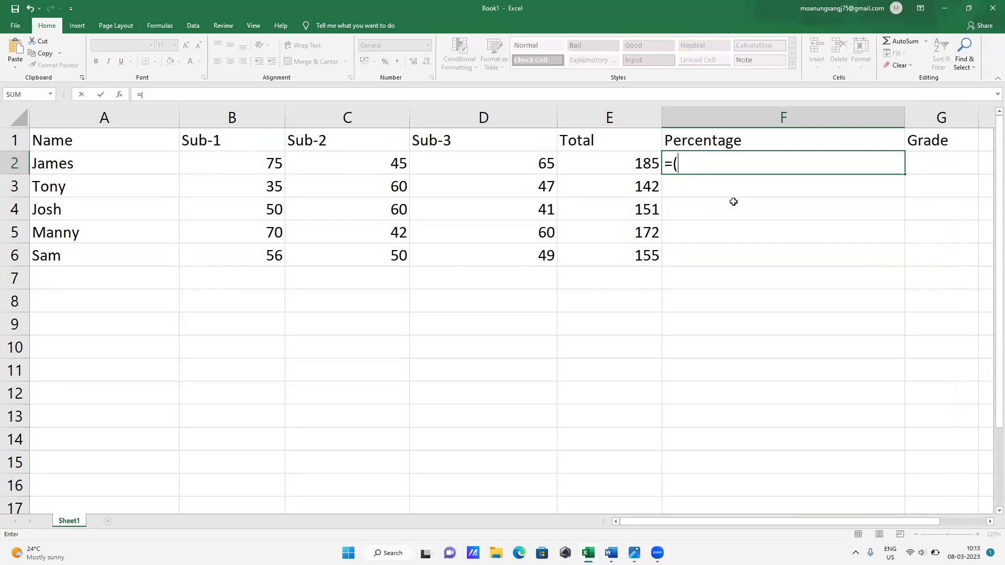
click(639, 169)
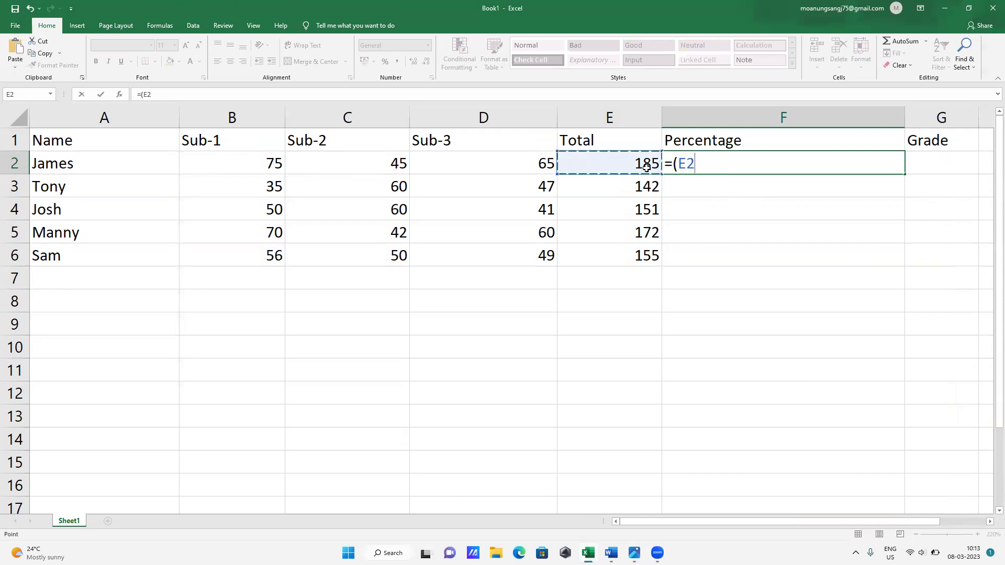
text(/)
text(300)
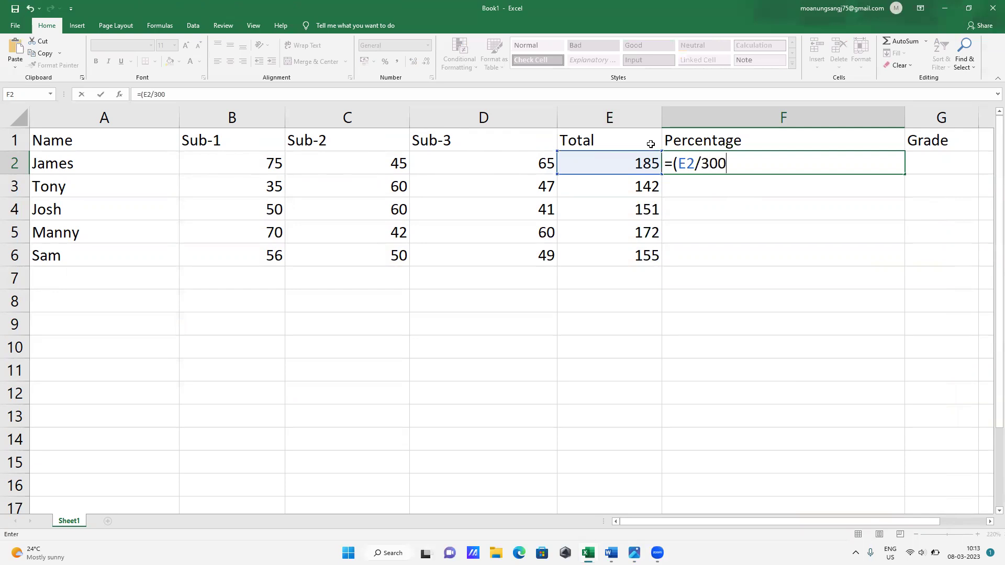
text(*100))
key(Return)
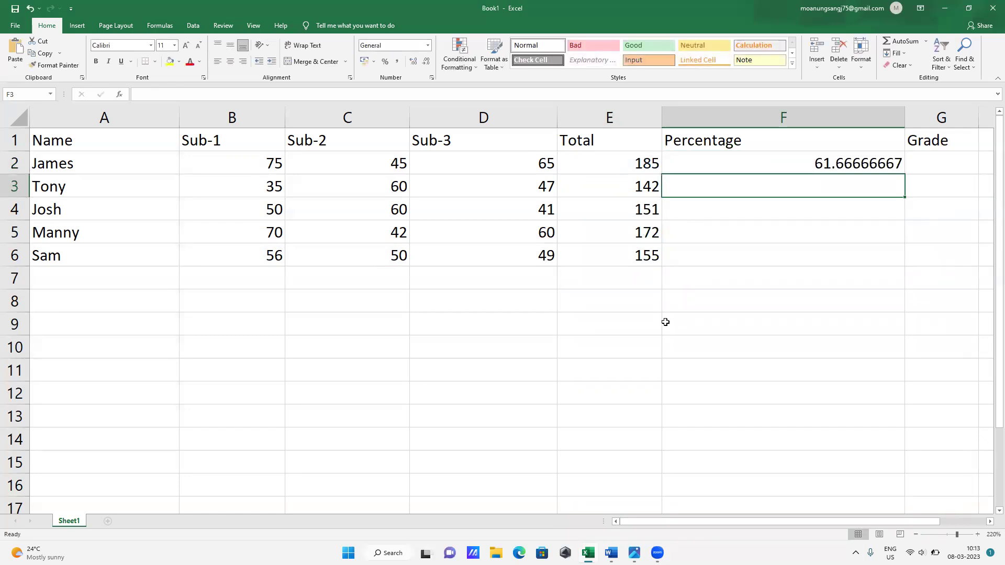
- Enter the formula =(E3/300*100) in cell F3 to compute the second student's percentage
click(638, 188)
click(687, 191)
text(=()
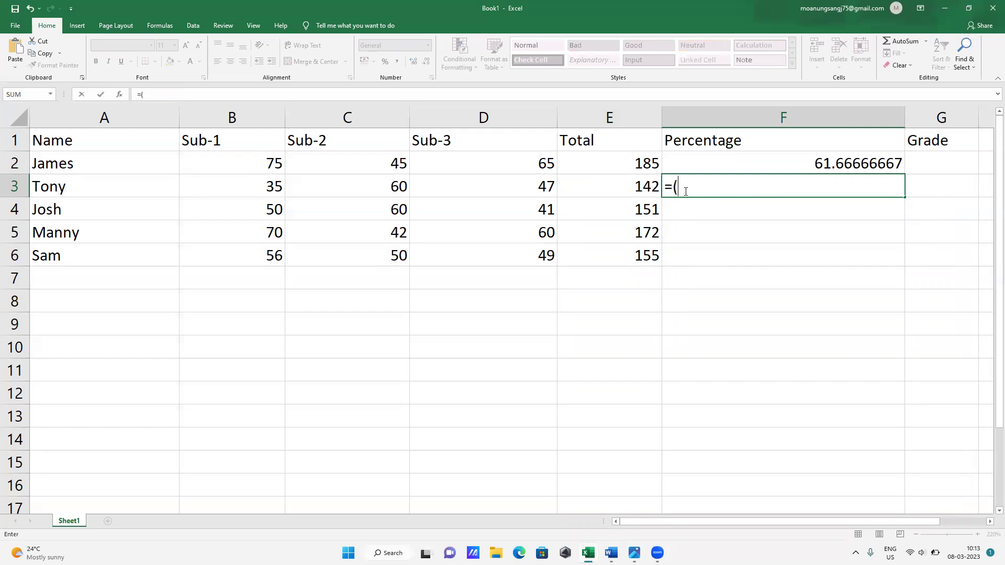
click(598, 193)
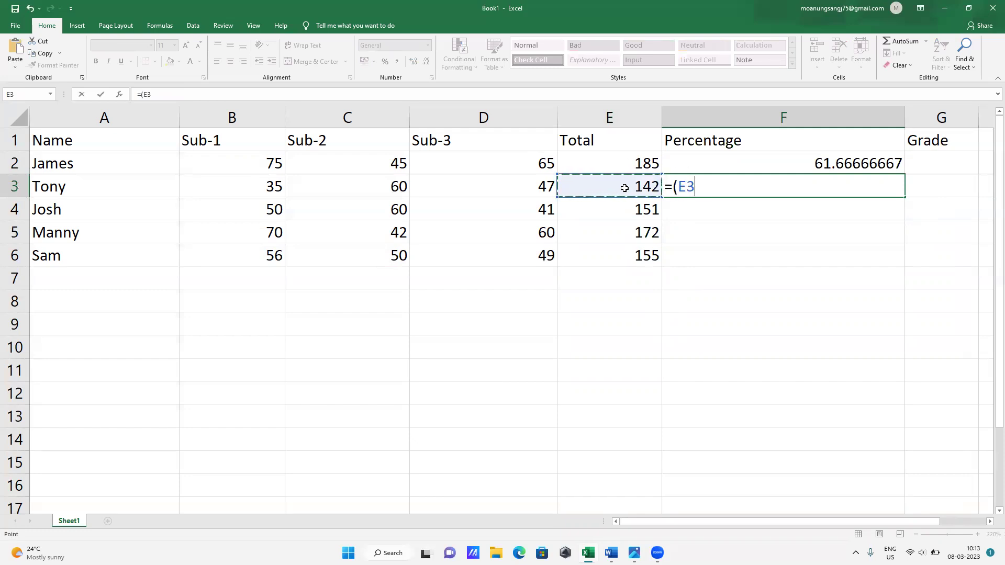
text(/300*)
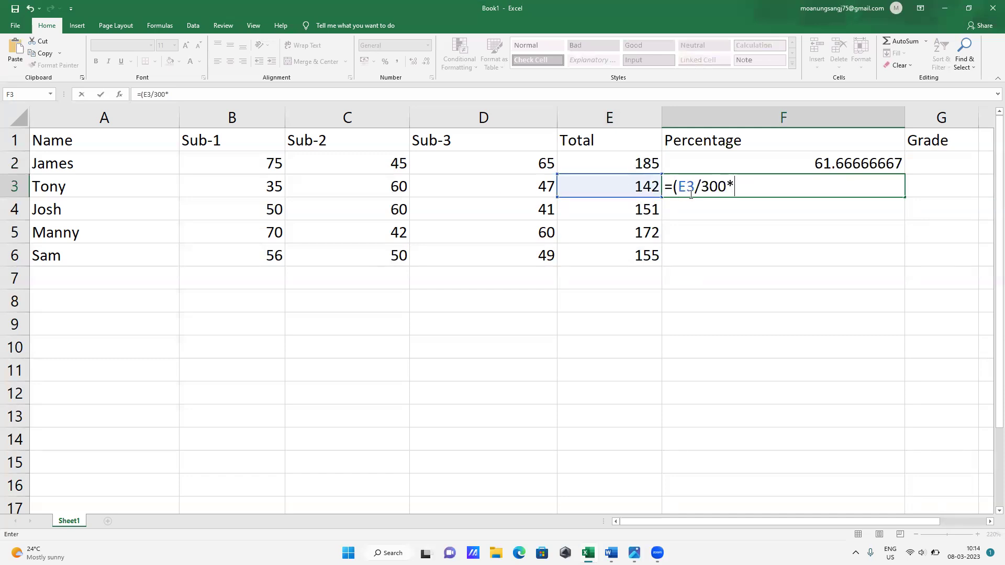
text(100))
key(Return)
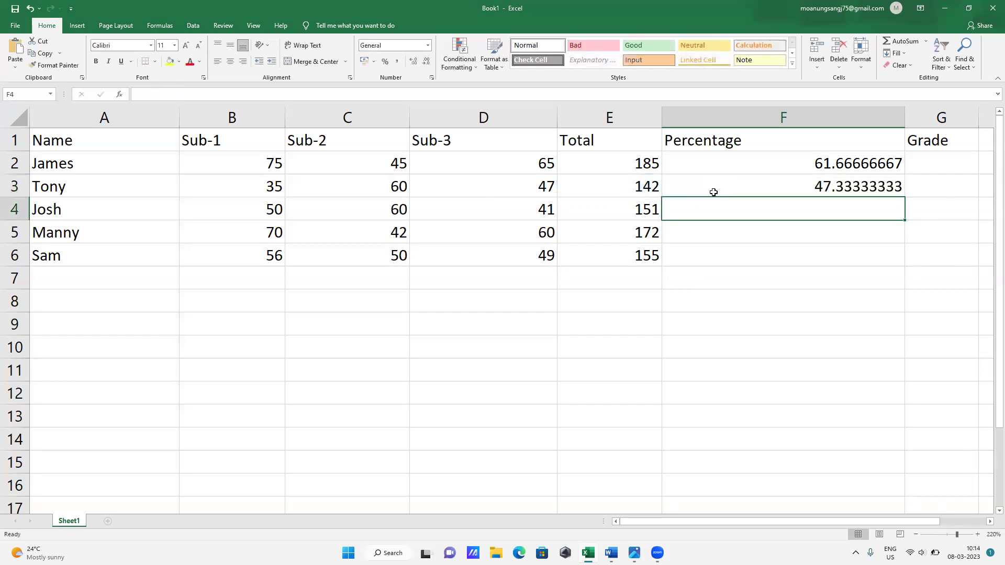
click(631, 214)
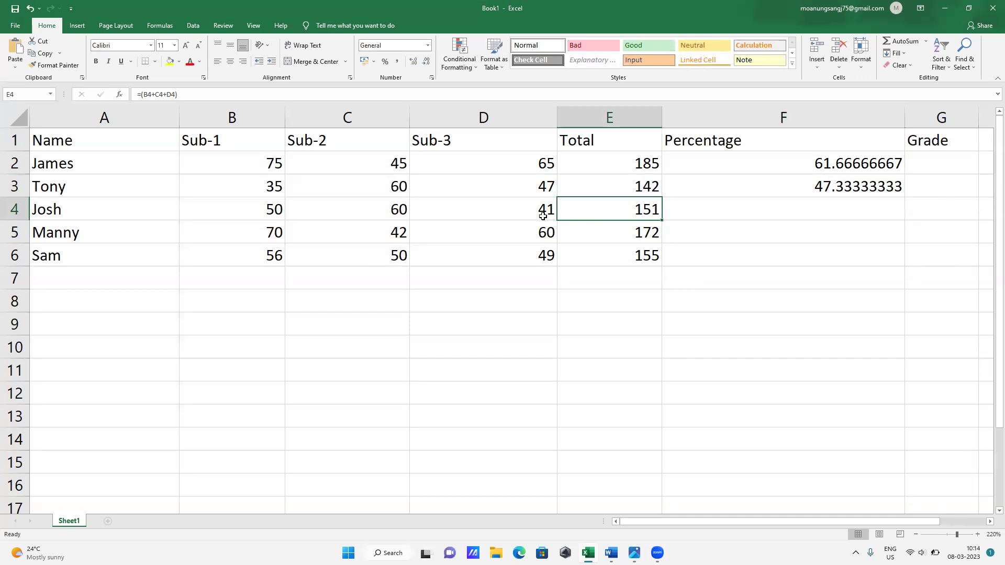
text(=)
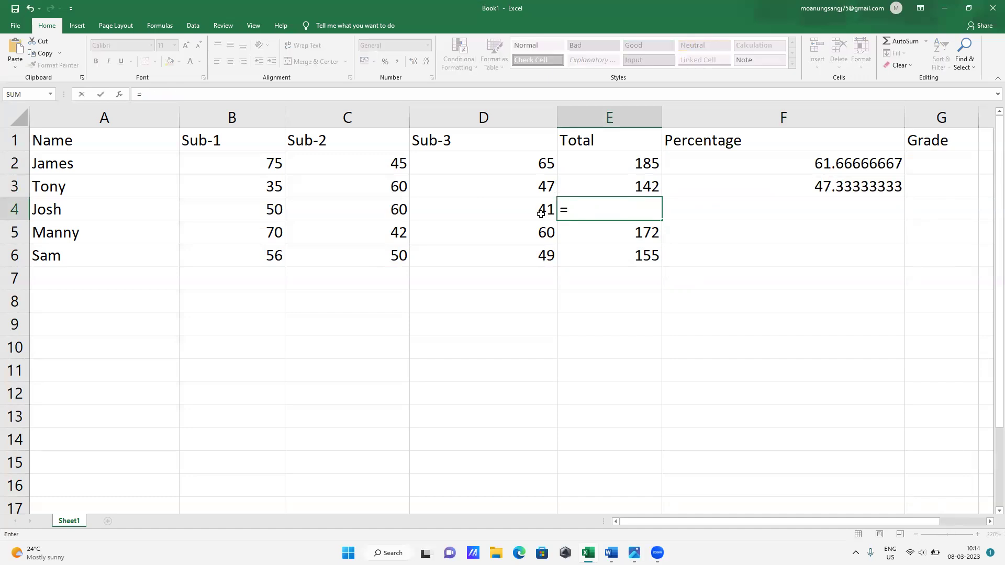
text(()
key(ctrl+z)
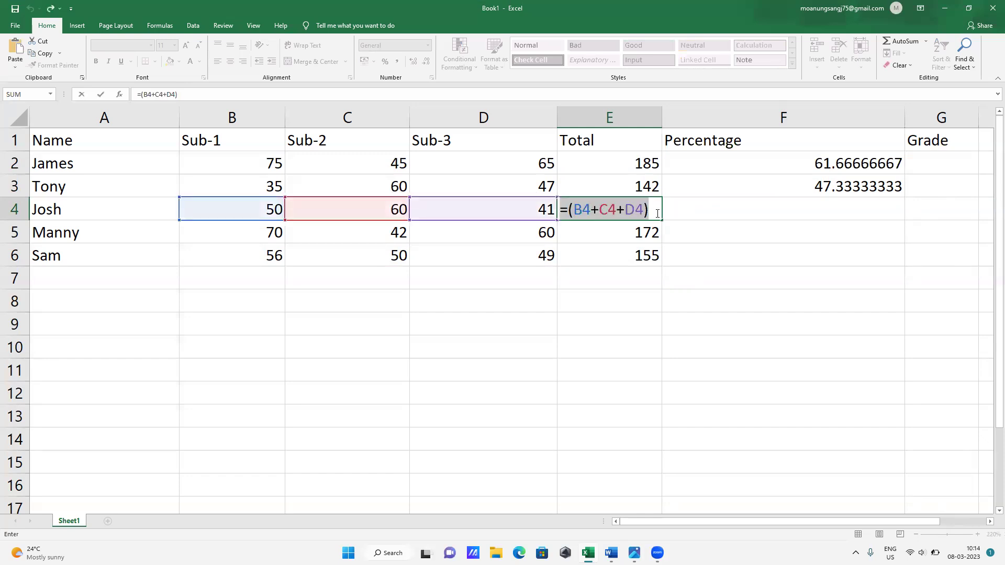
key(Return)
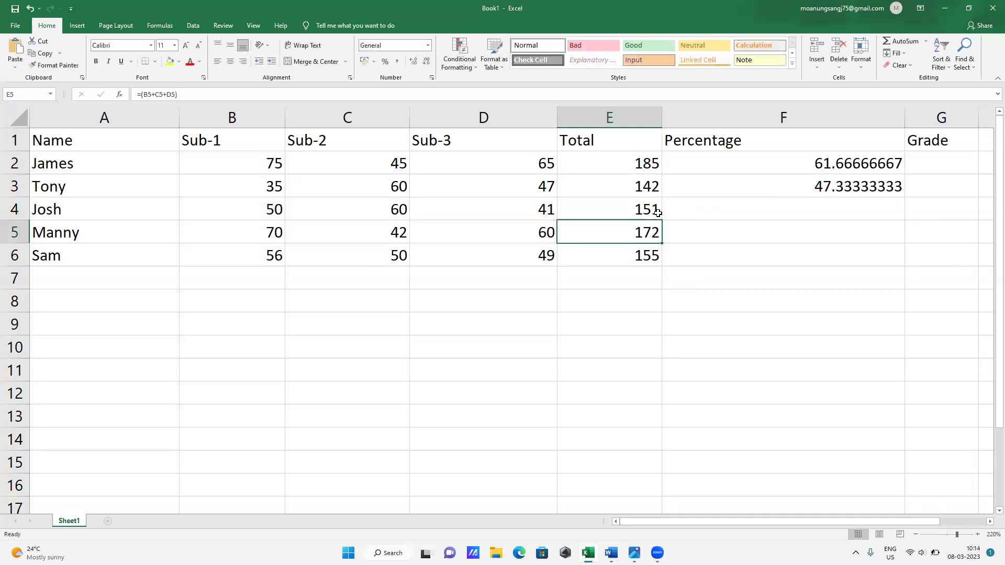
- Enter the formula =(E4/300*100) in cell F4 to compute the third student's percentage
click(689, 207)
text(=)
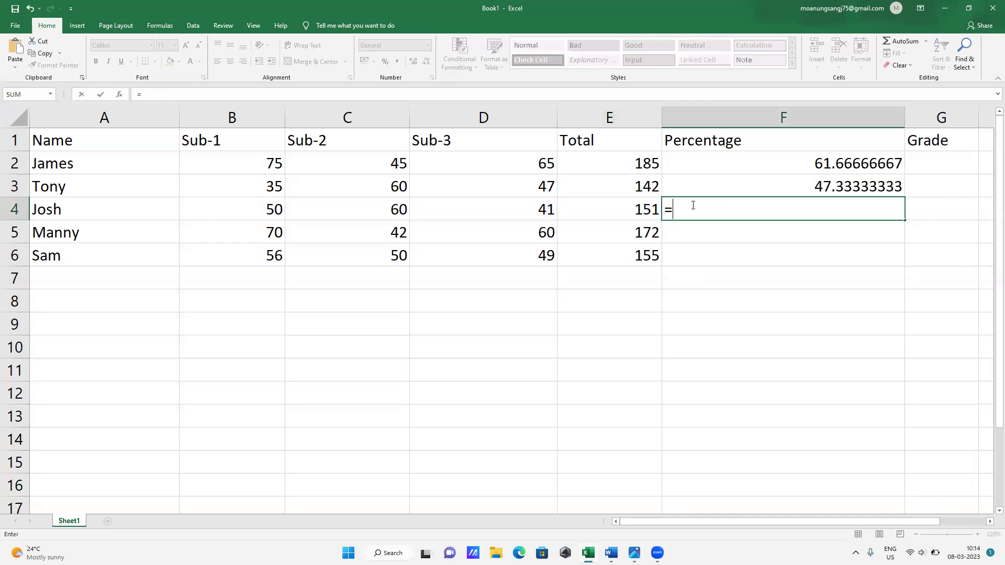
text(()
click(647, 209)
text(/)
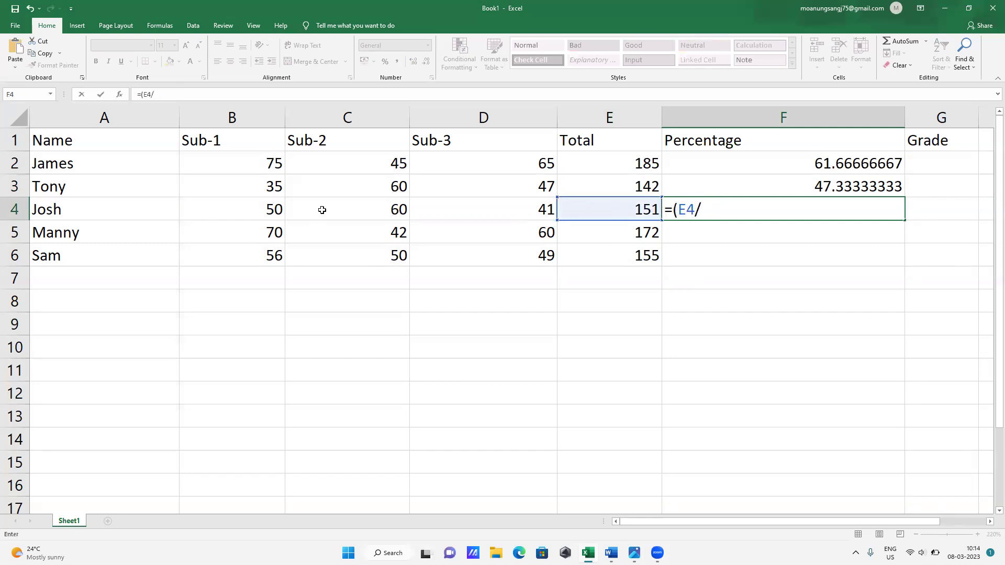
text(300)
text(100))
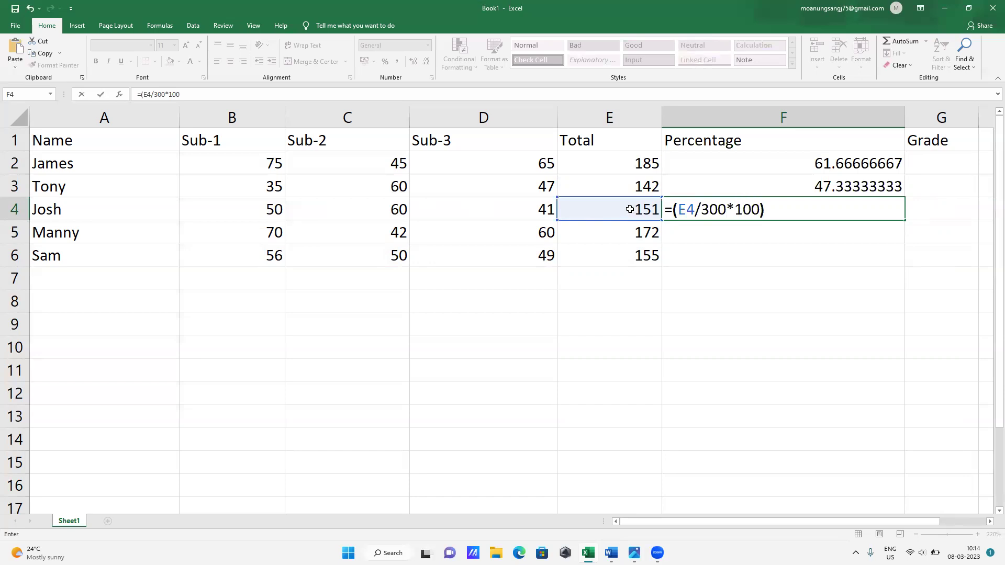
key(Return)
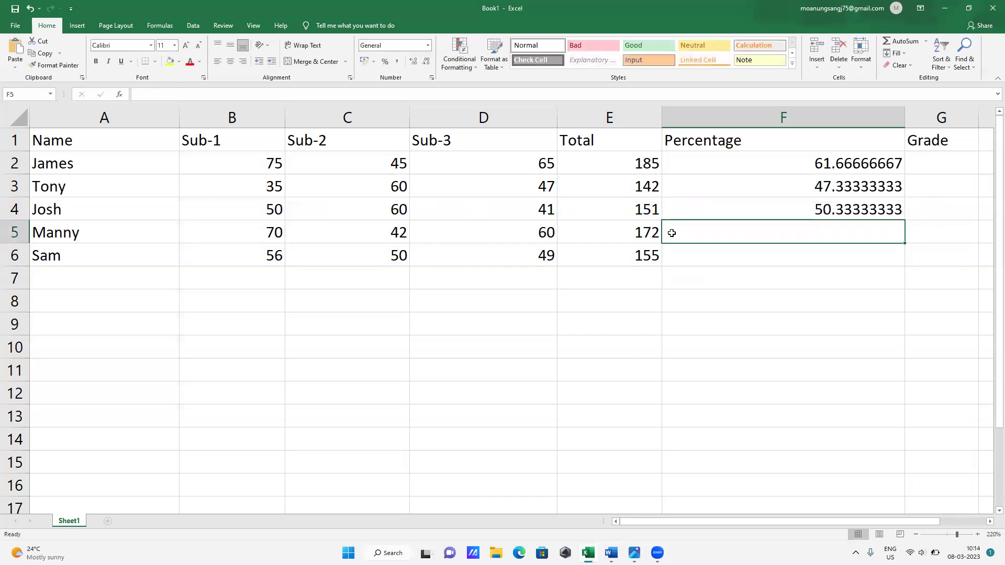
- Enter the formula =(E5/300*100) in cell F5 to compute the fourth student's percentage
click(616, 231)
click(701, 235)
text(=()
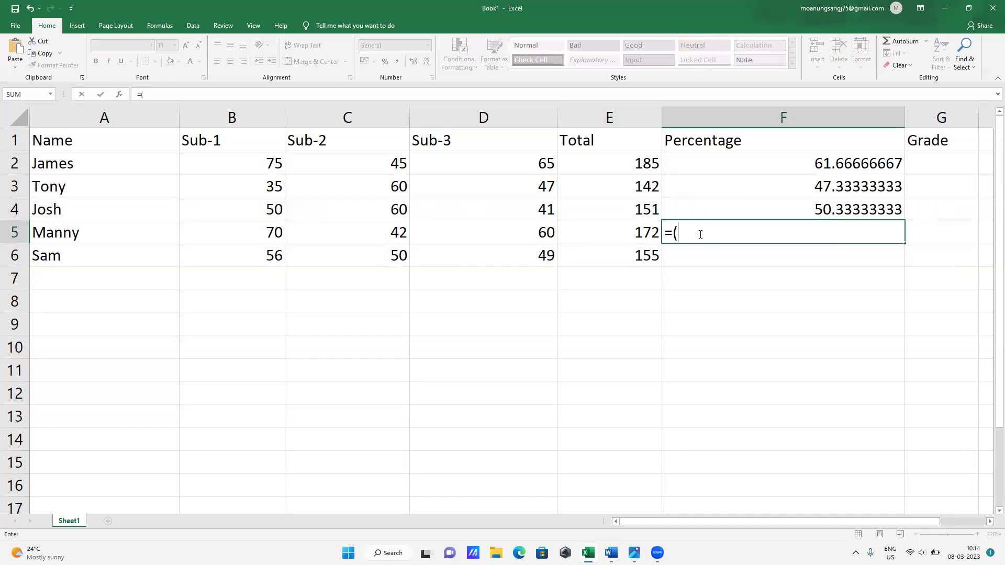
click(634, 231)
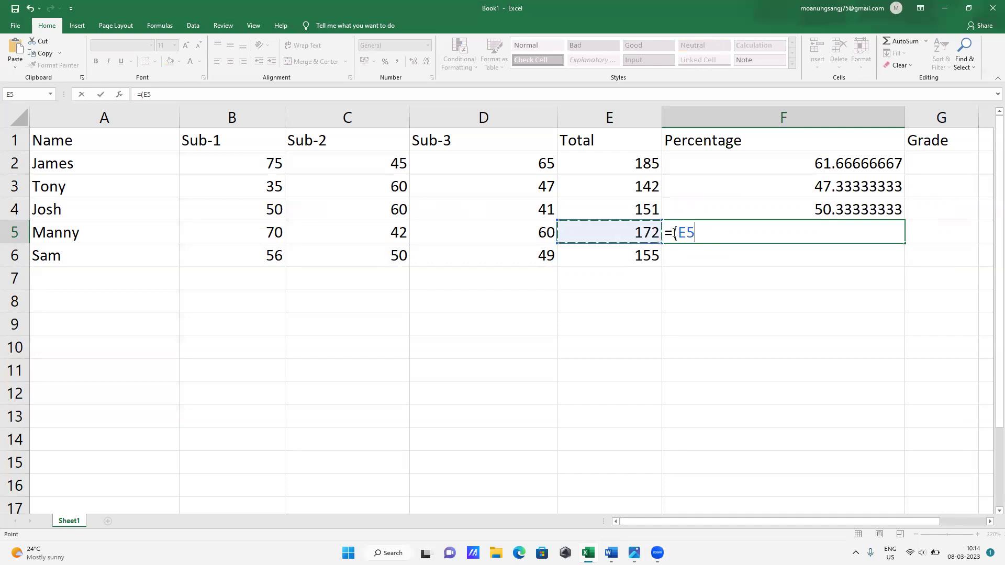
text(/300)
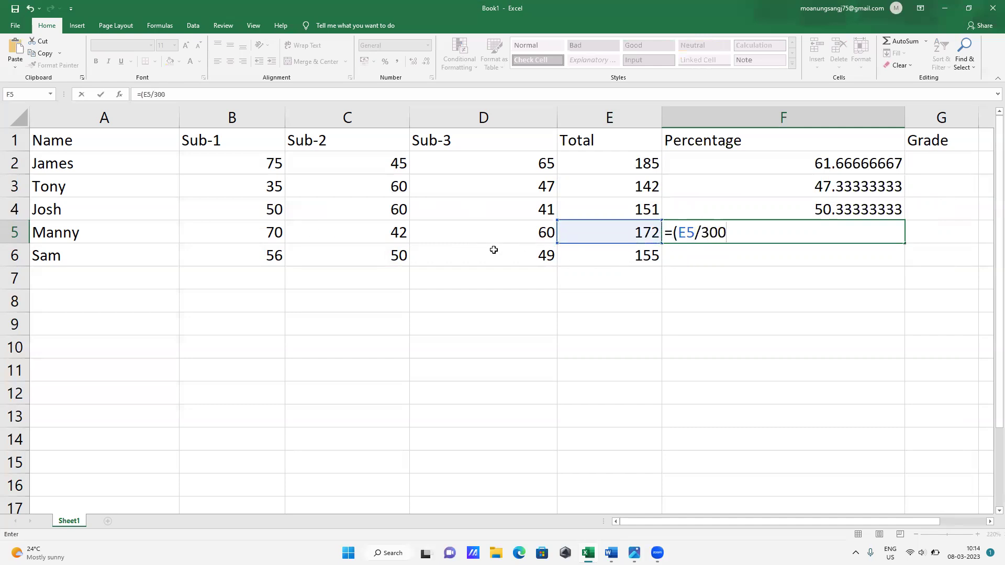
text(*100))
key(Return)
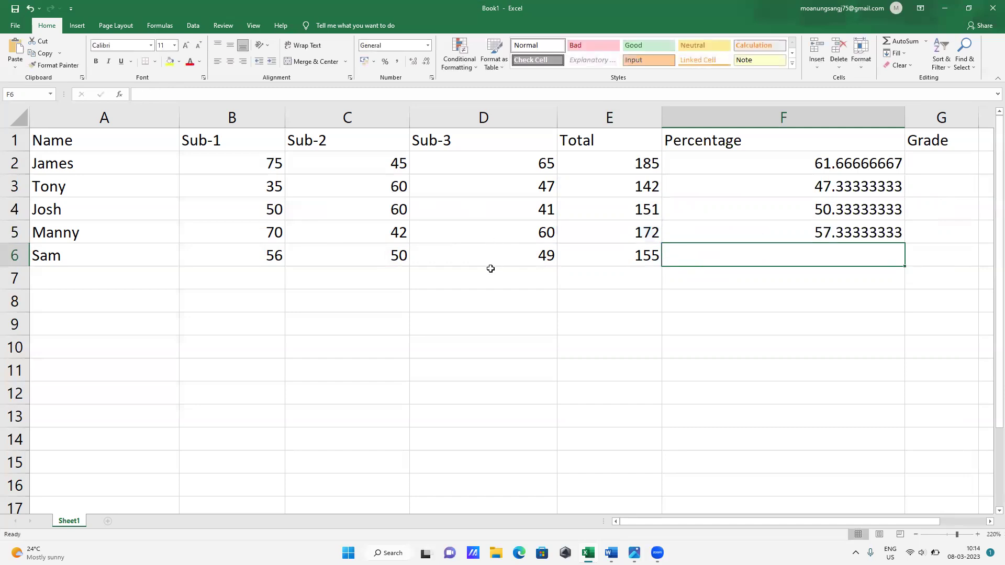
- Enter the formula =(E6/300*100) in cell F6 to compute the fifth student's percentage
click(641, 264)
click(674, 256)
text(=()
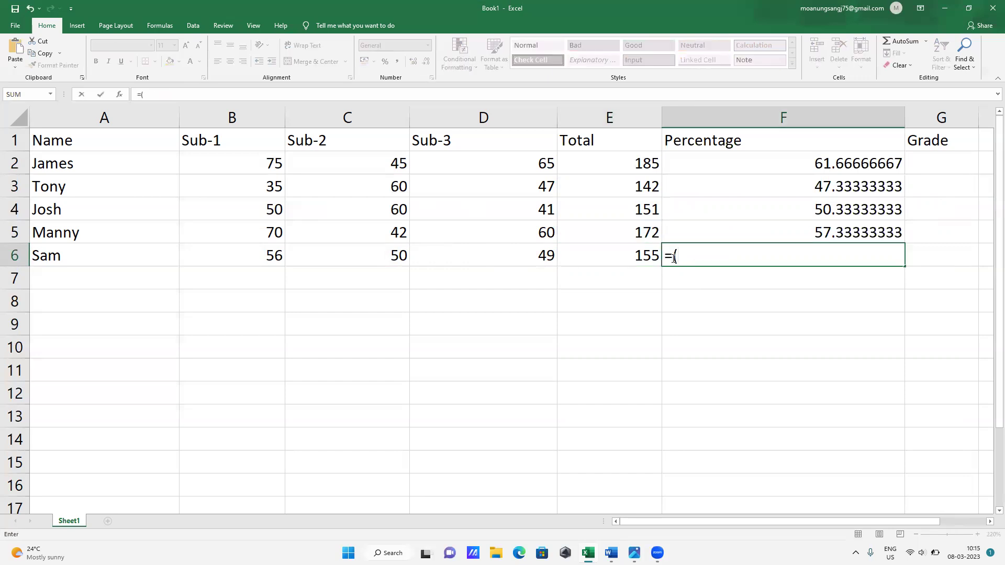
click(649, 262)
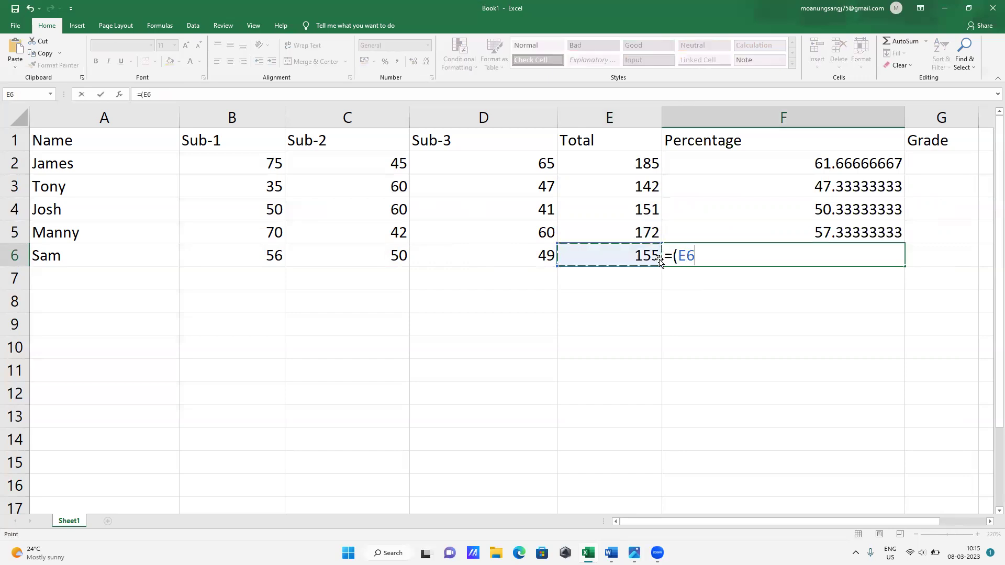
text(/300)
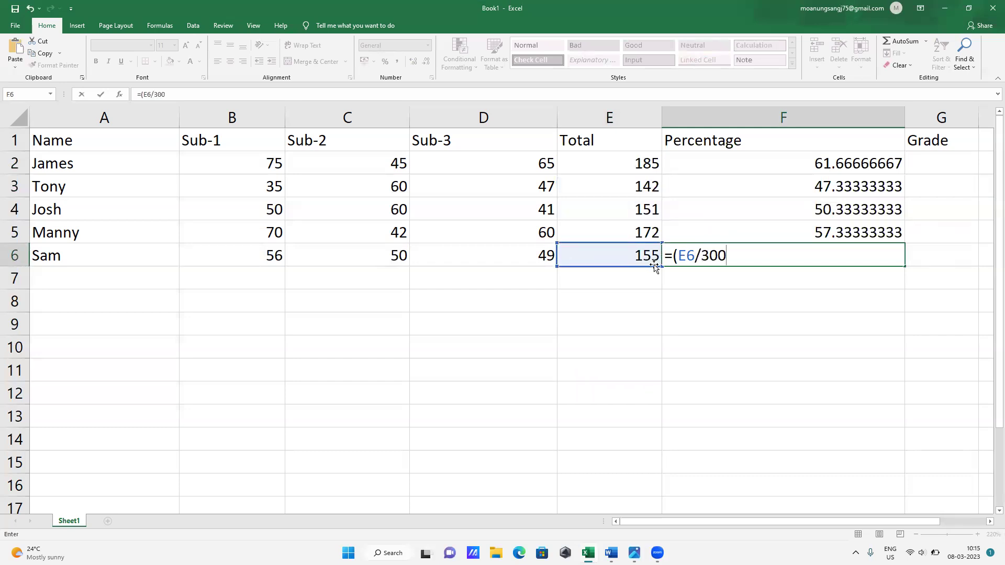
text(*100))
key(Return)
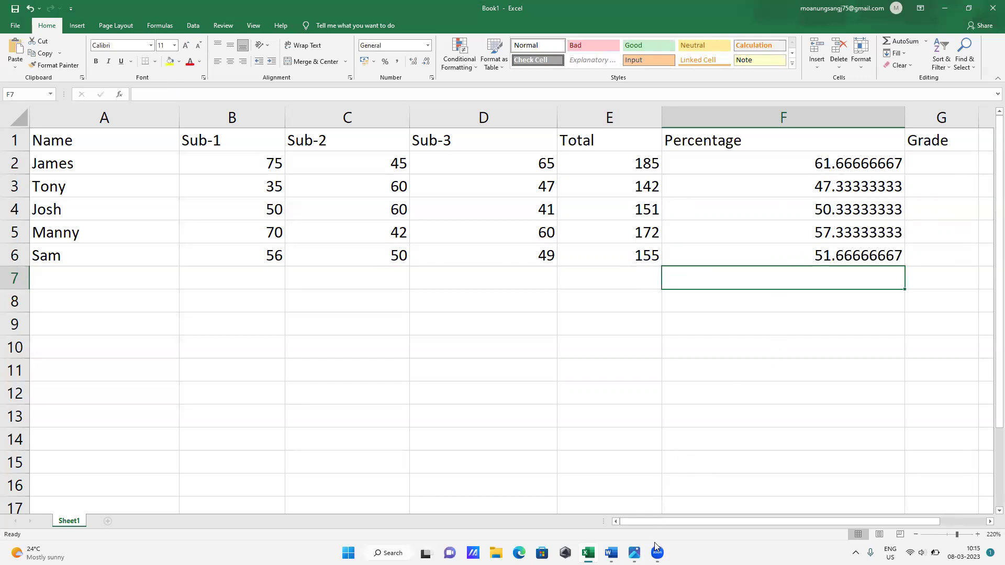
- Check the grading criteria in the exercise photo and enter grade C for the first student in cell G2
click(635, 553)
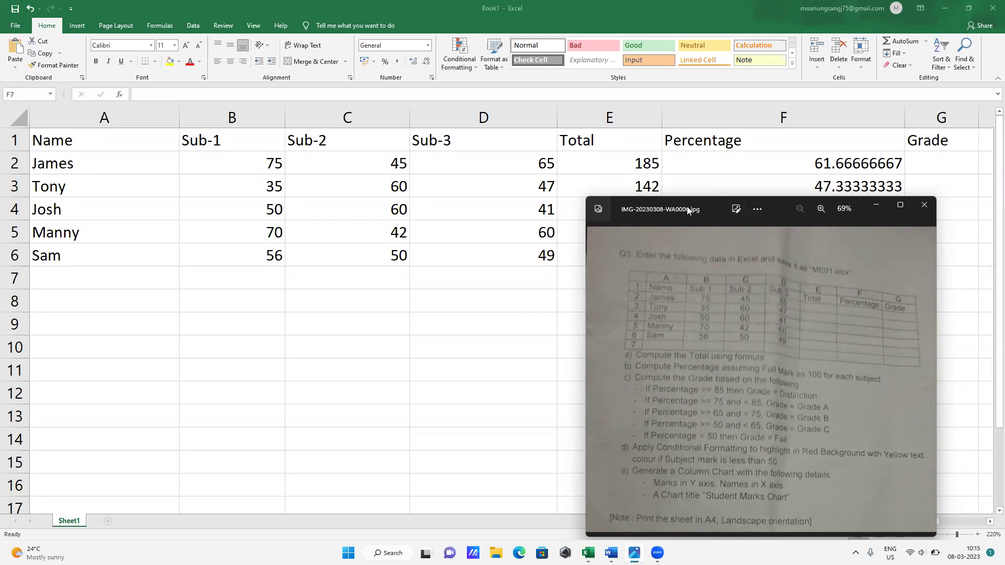
drag(687, 209, 289, 184)
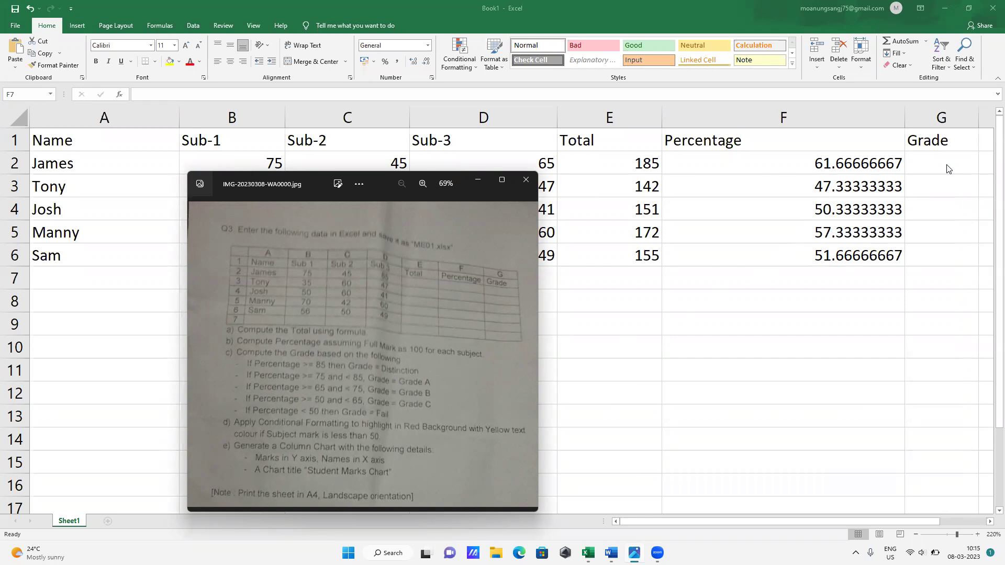
key(alt+Tab)
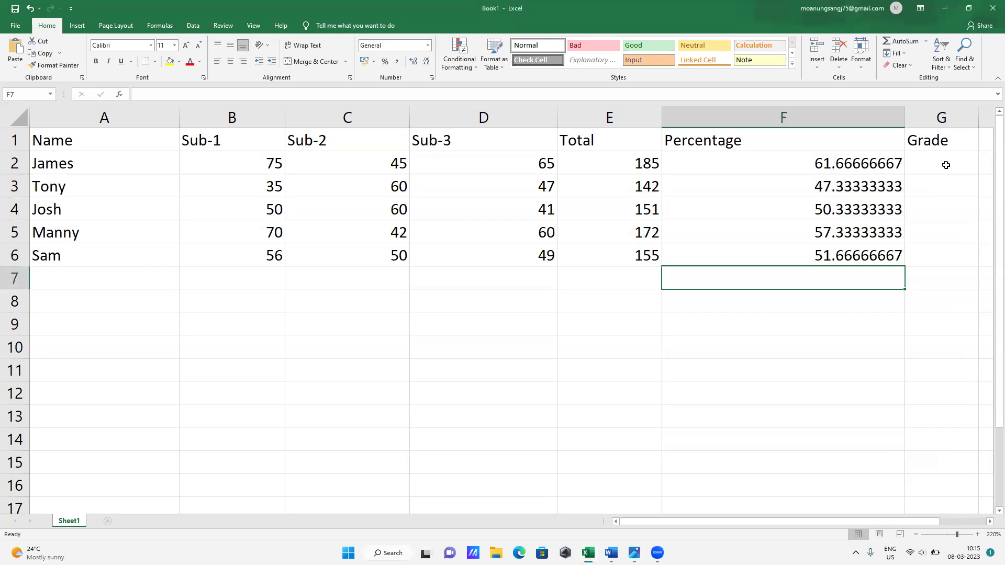
click(947, 164)
text(c)
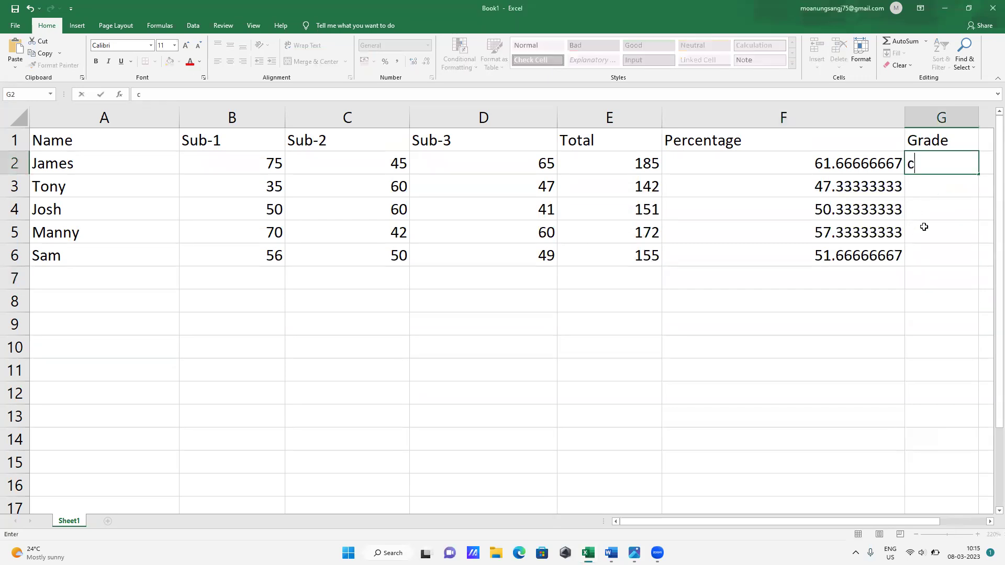
key(BackSpace)
text(C)
- Enter grade C for the third, fourth and fifth students in cells G4, G5 and G6
click(928, 215)
text(C)
click(922, 233)
text(C)
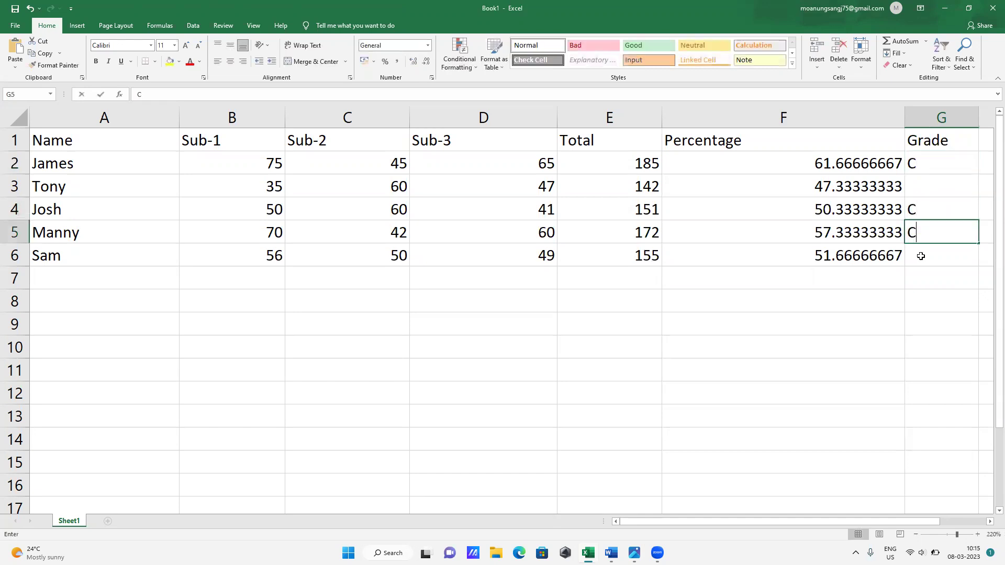
click(919, 255)
text(C)
- Check the below-50 rule in the exercise photo and enter FAIL as the second student's grade in cell G3
click(921, 186)
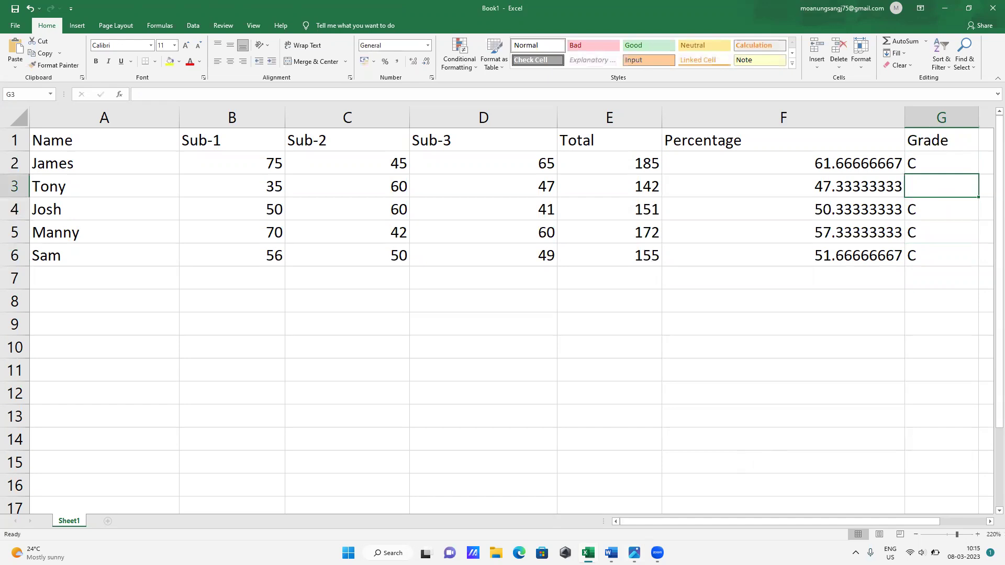
key(alt+Tab)
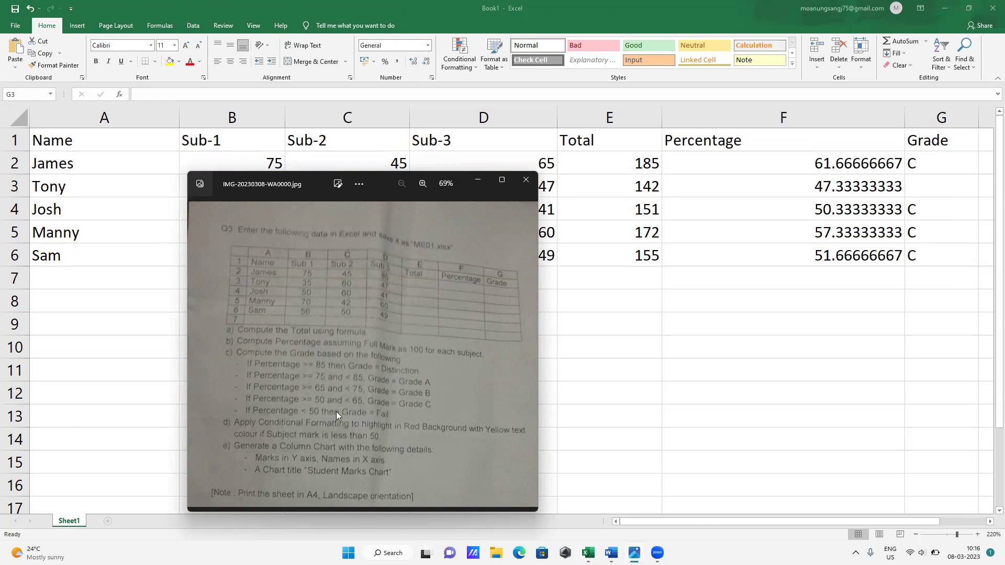
click(929, 185)
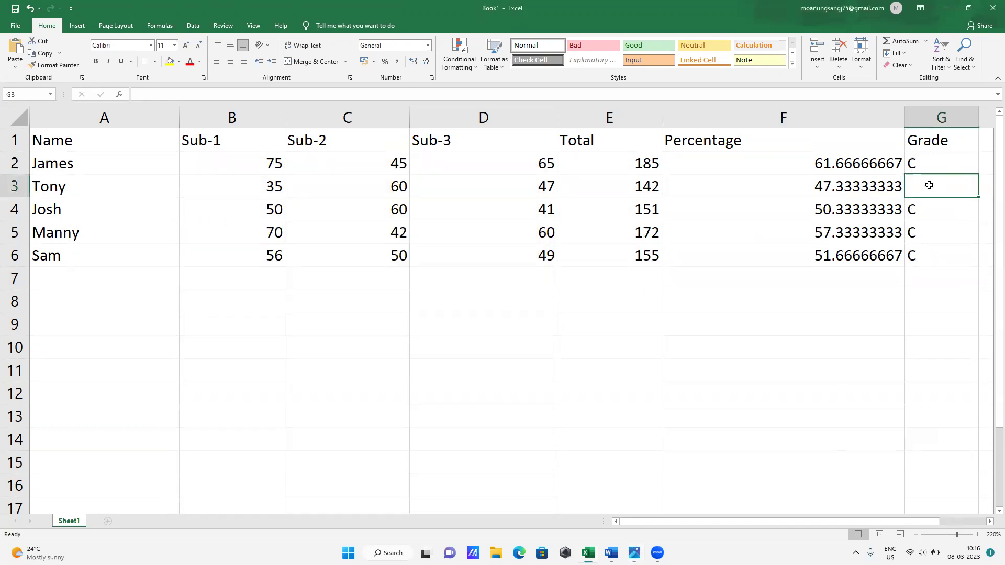
text(FAIL)
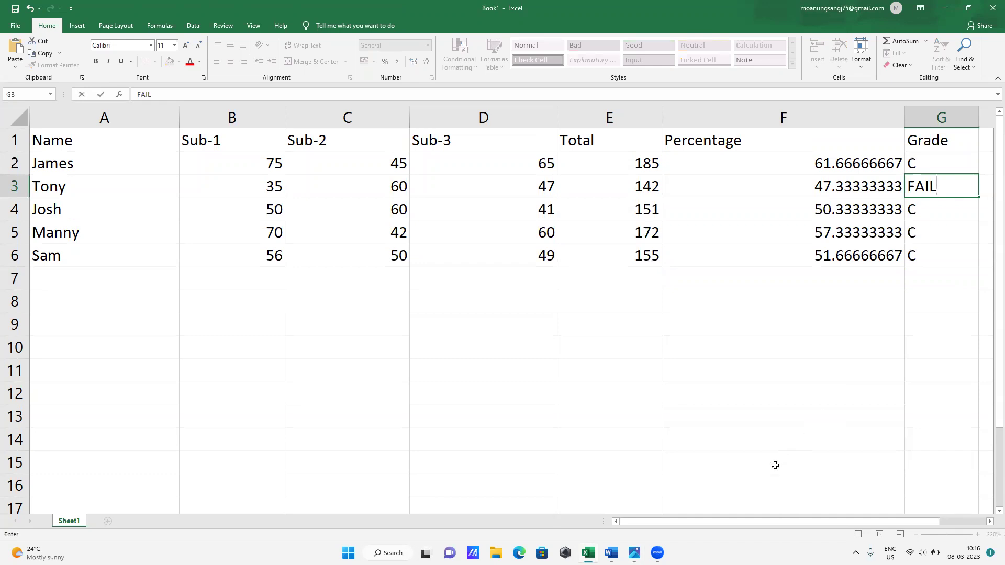
- Read the conditional formatting requirement for the subject marks in the exercise photo, comparing it with the worksheet data
key(alt+Tab)
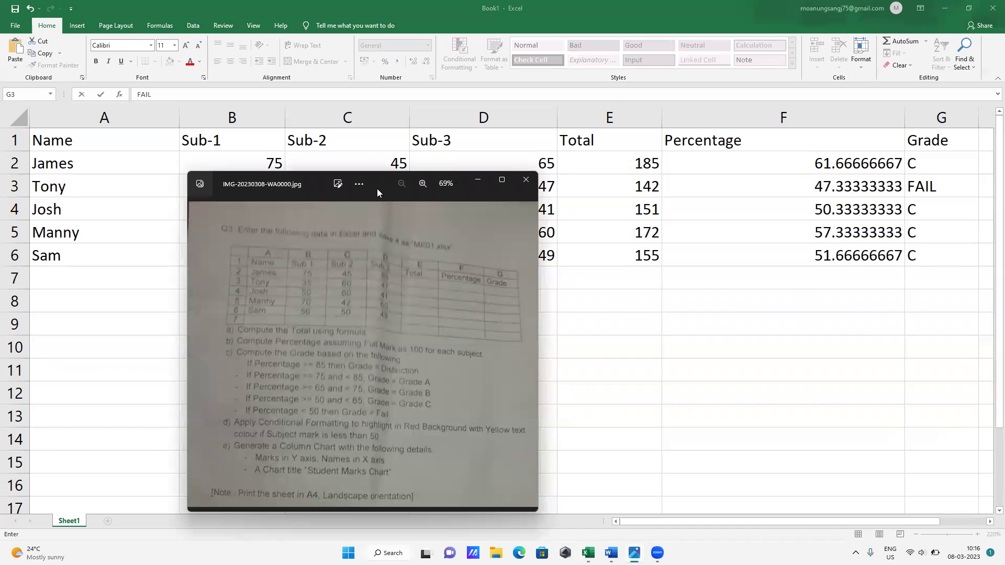
drag(377, 188, 403, 266)
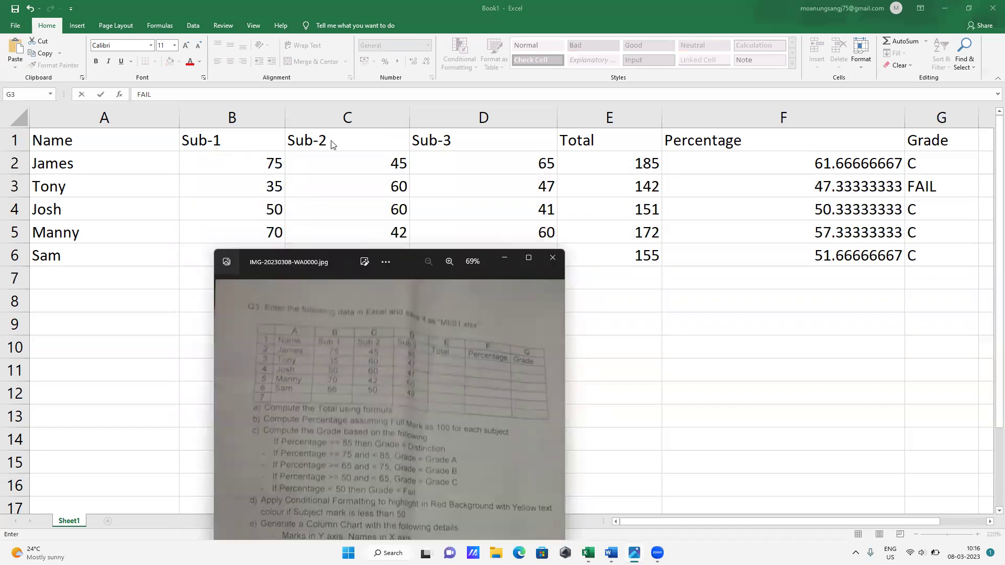
drag(320, 262, 249, 358)
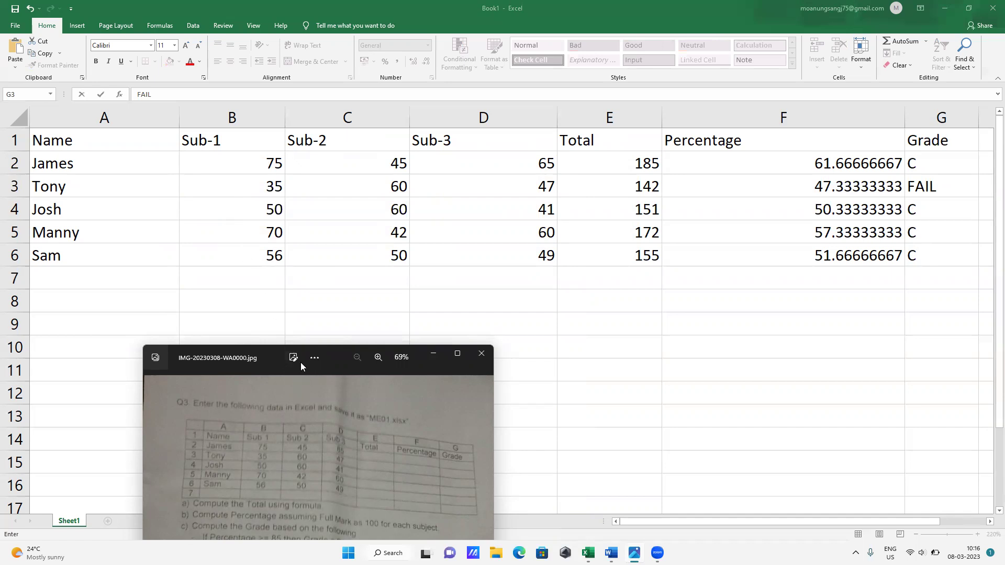
drag(253, 361, 253, 251)
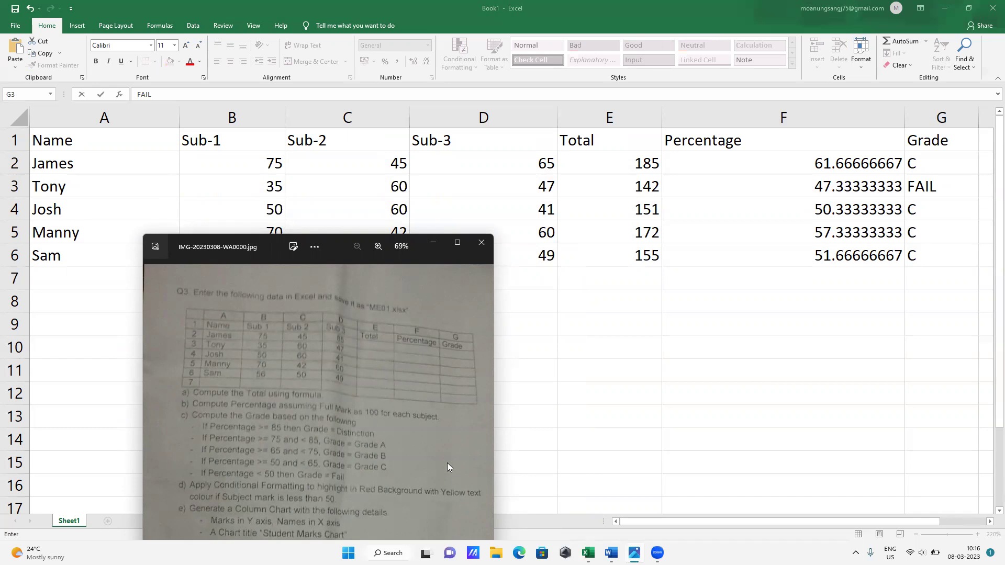
click(433, 243)
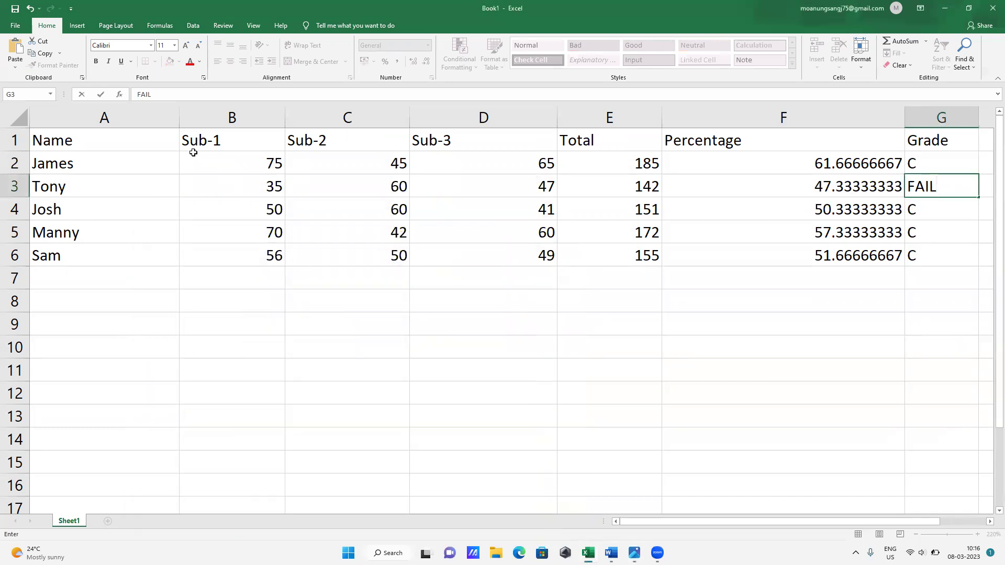
- Create a Less Than highlight rule for the subject marks in B2:D6 with a threshold of 50
drag(186, 152, 551, 256)
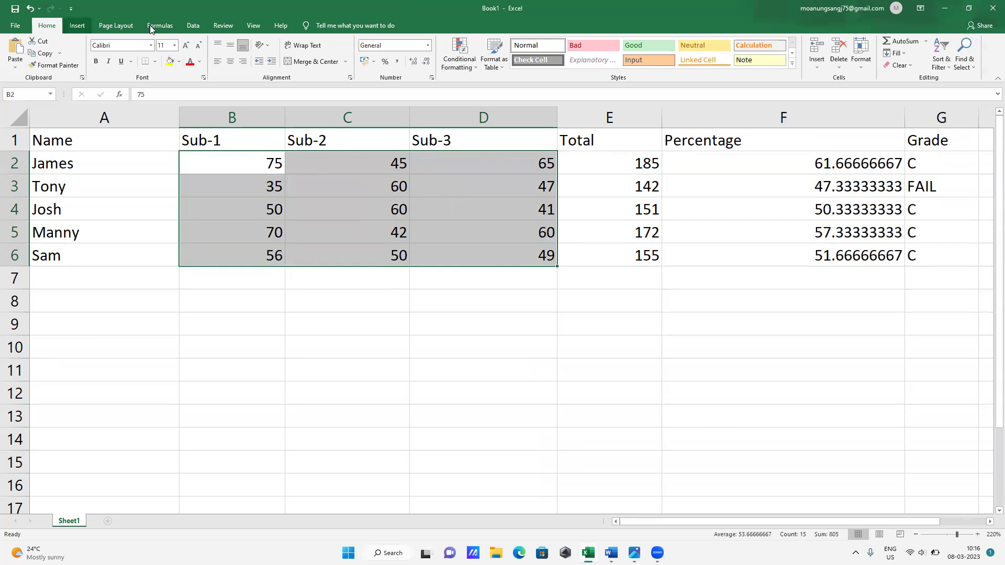
click(467, 67)
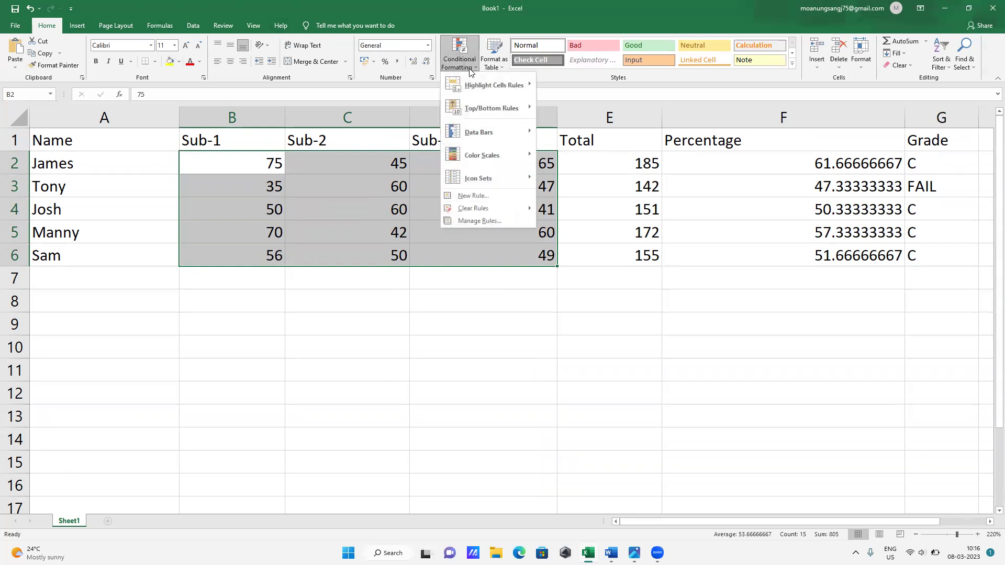
mouse_move(480, 87)
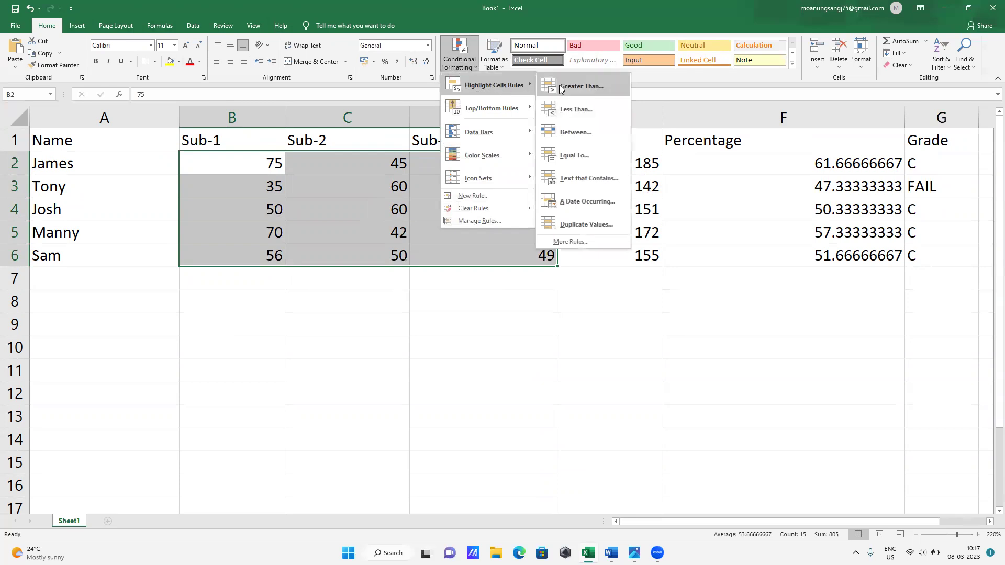
click(560, 109)
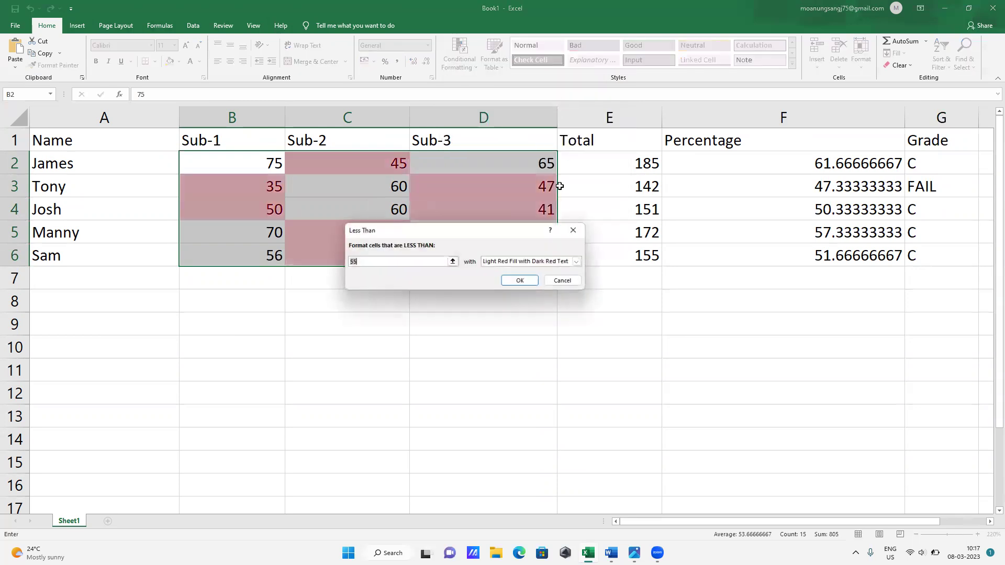
click(429, 265)
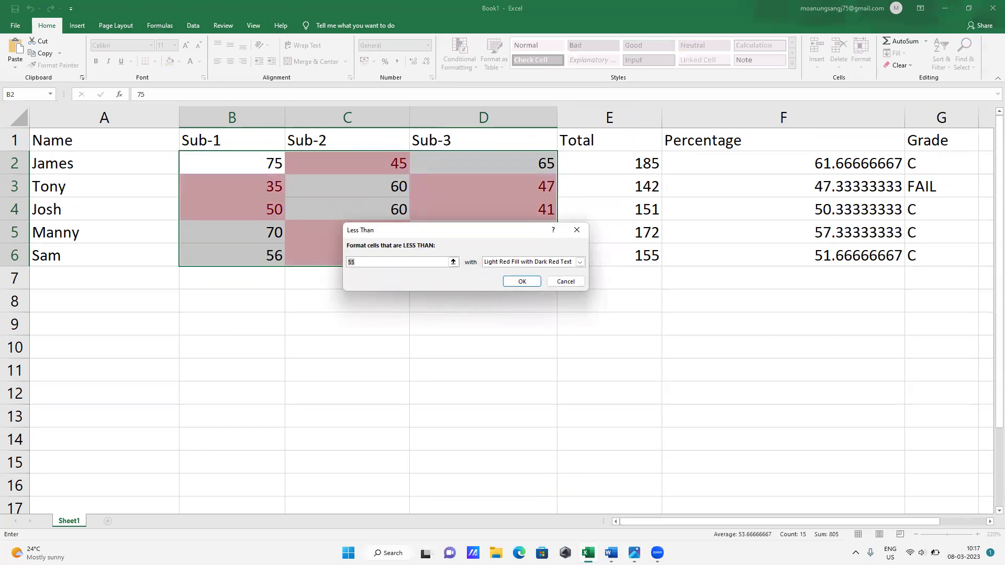
click(634, 553)
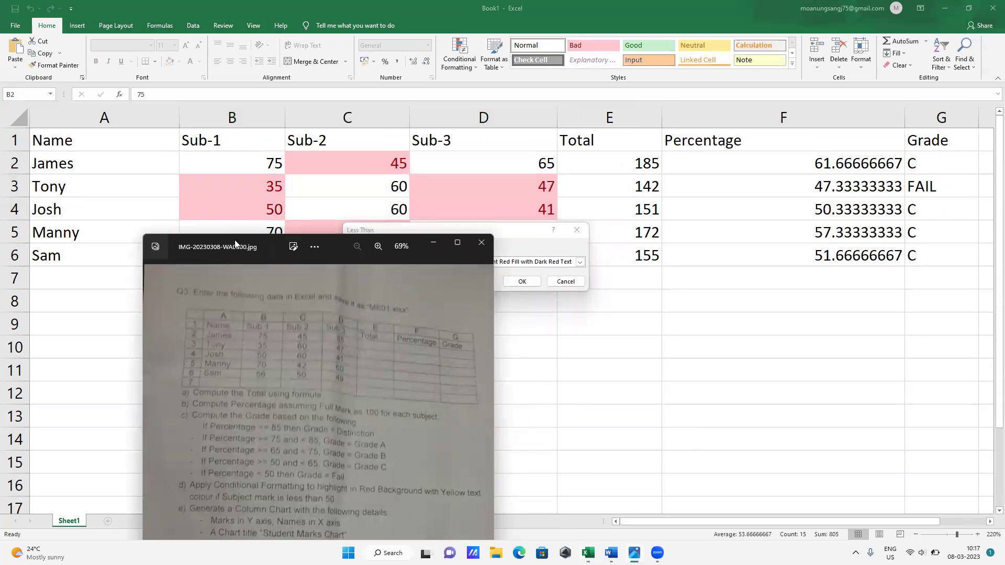
drag(234, 242, 184, 137)
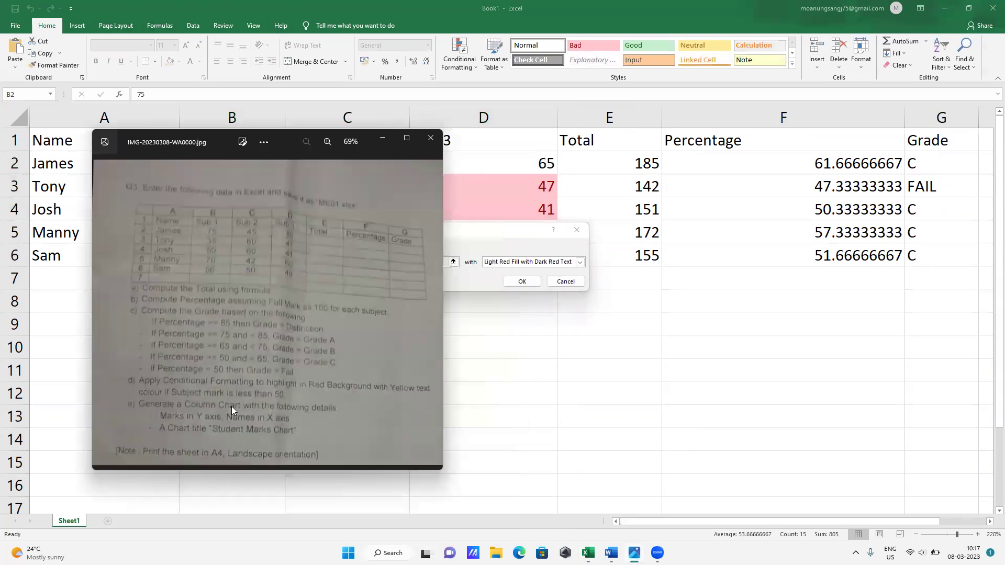
click(380, 137)
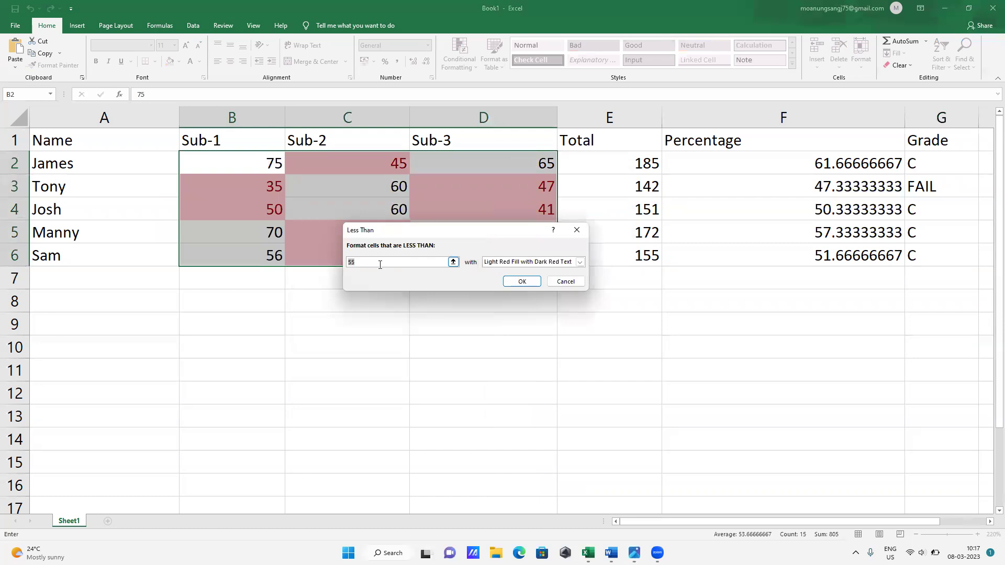
text(50)
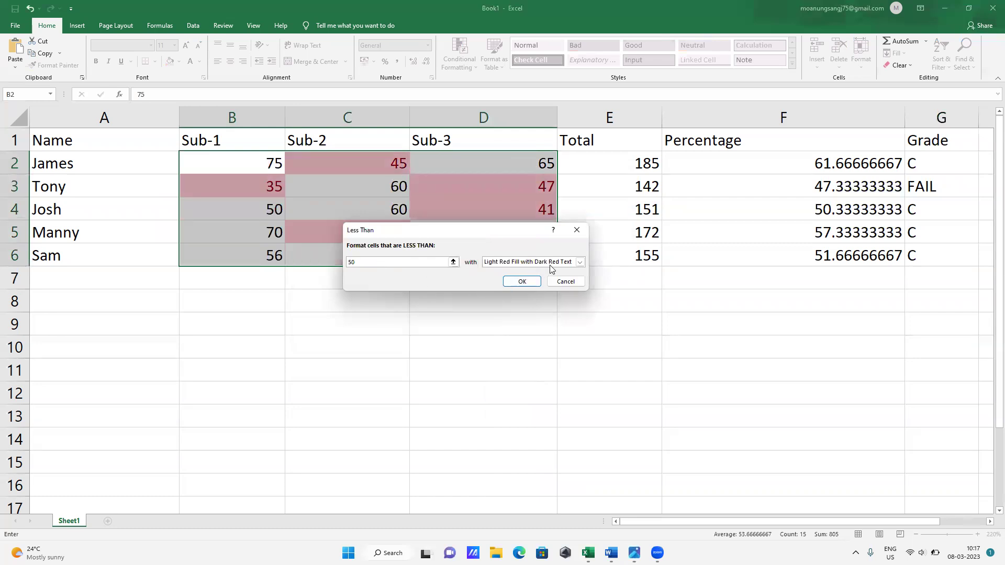
- Choose a custom format for the Less Than rule and set its font color to yellow
click(580, 262)
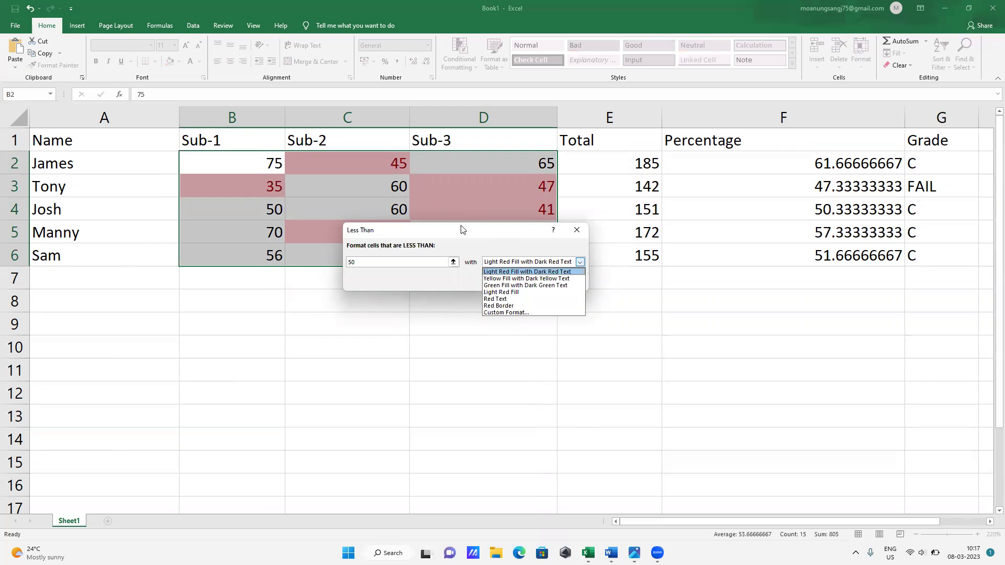
click(506, 312)
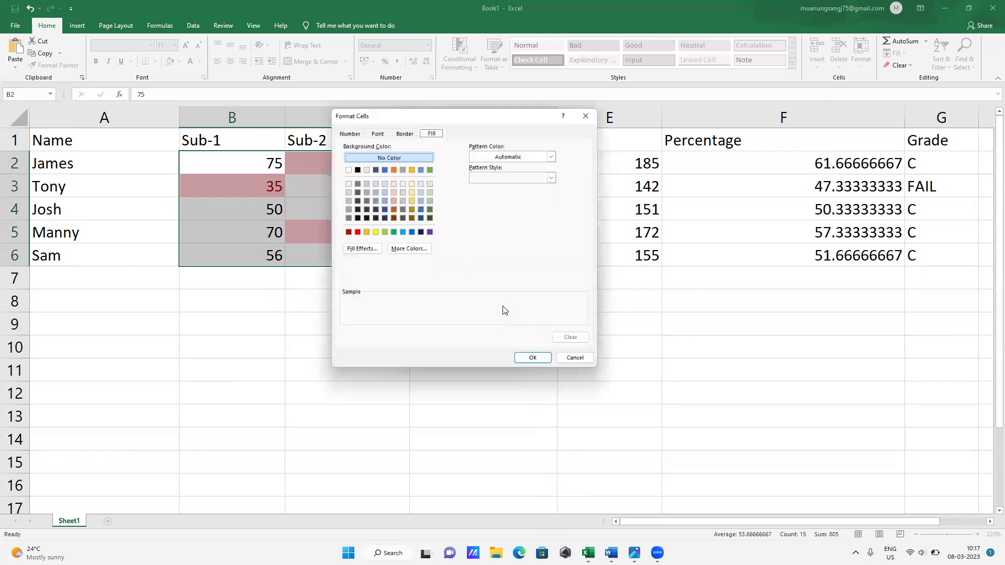
click(377, 130)
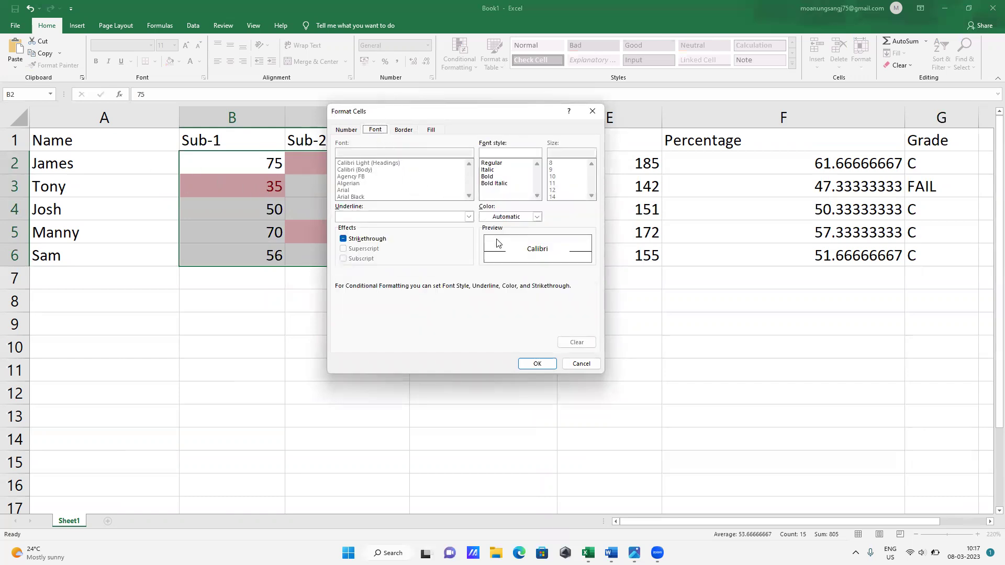
click(536, 216)
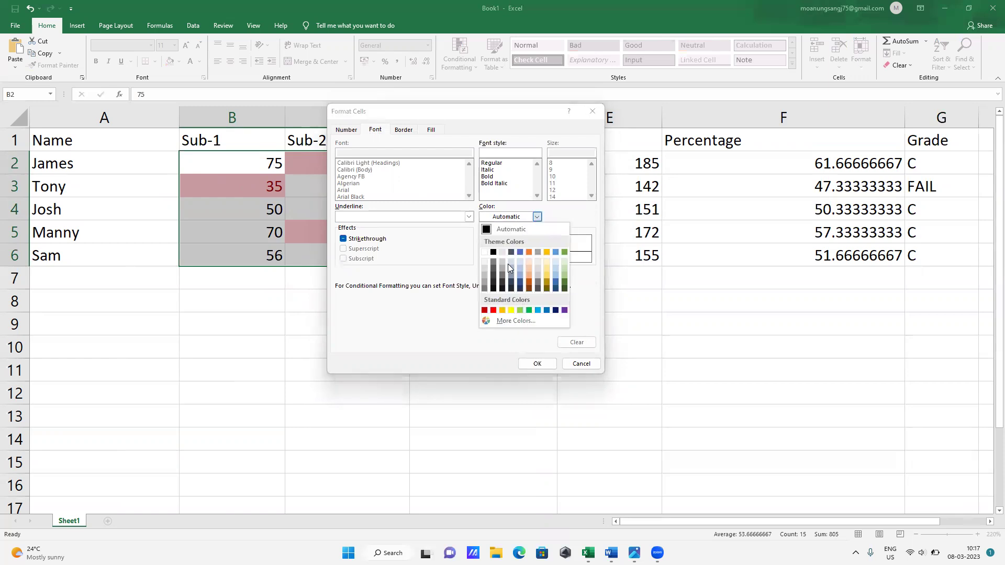
click(512, 310)
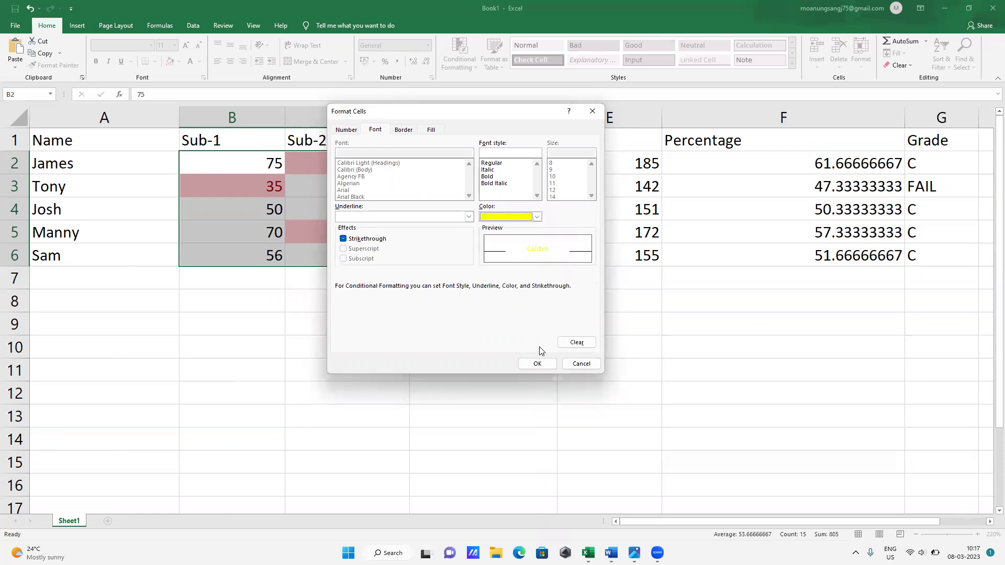
- Set the custom format's background fill to red and apply the Less Than rule to the marks
click(431, 130)
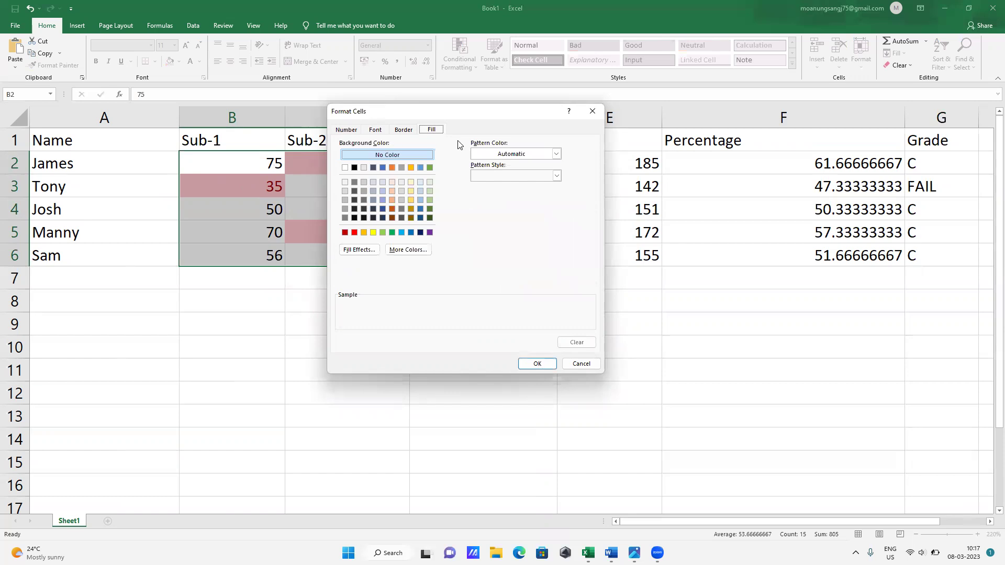
click(355, 233)
click(549, 364)
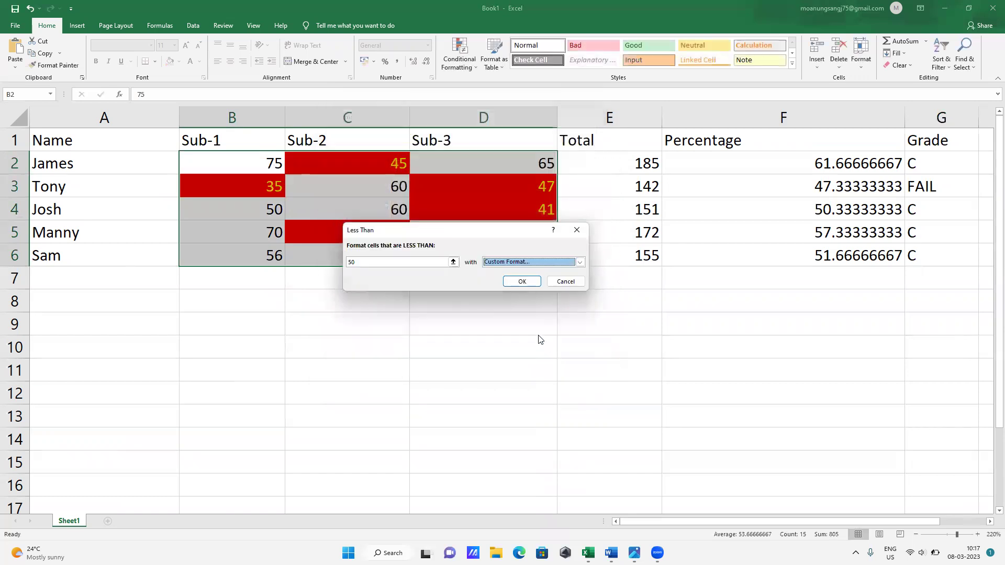
click(529, 284)
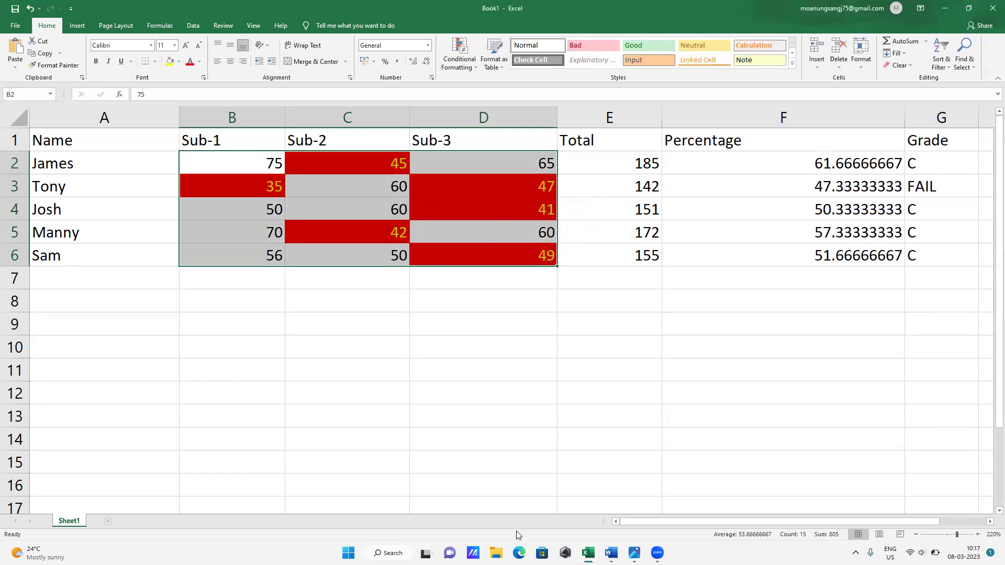
- Insert a clustered column chart of the student names and subject marks in A1:D6, as the exercise photo asks
click(634, 552)
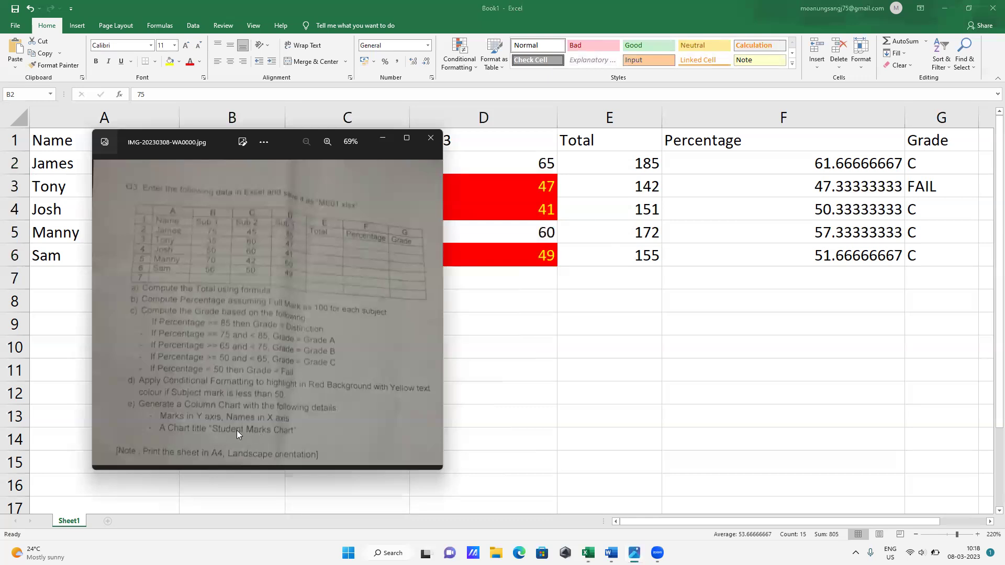
click(383, 140)
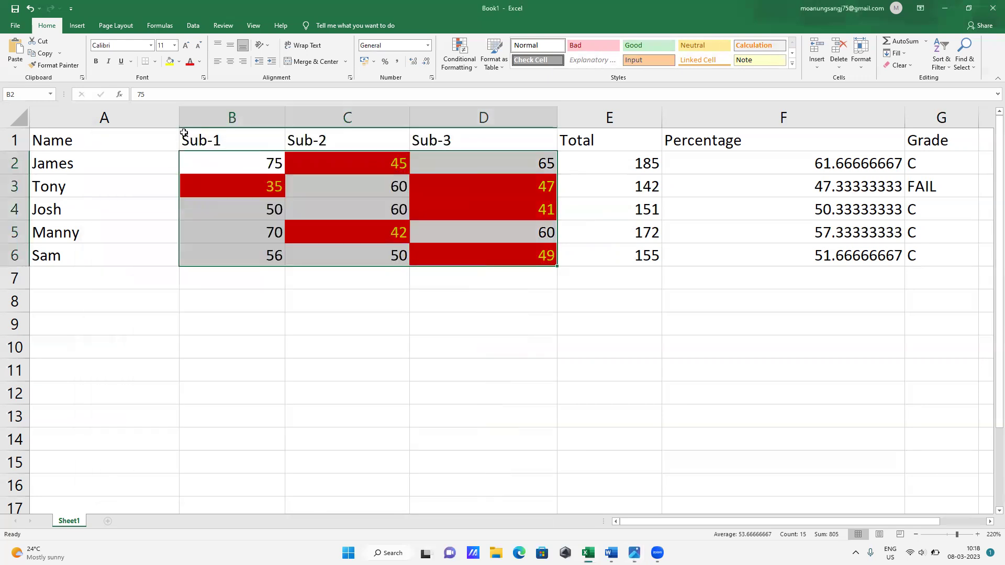
drag(37, 134, 517, 255)
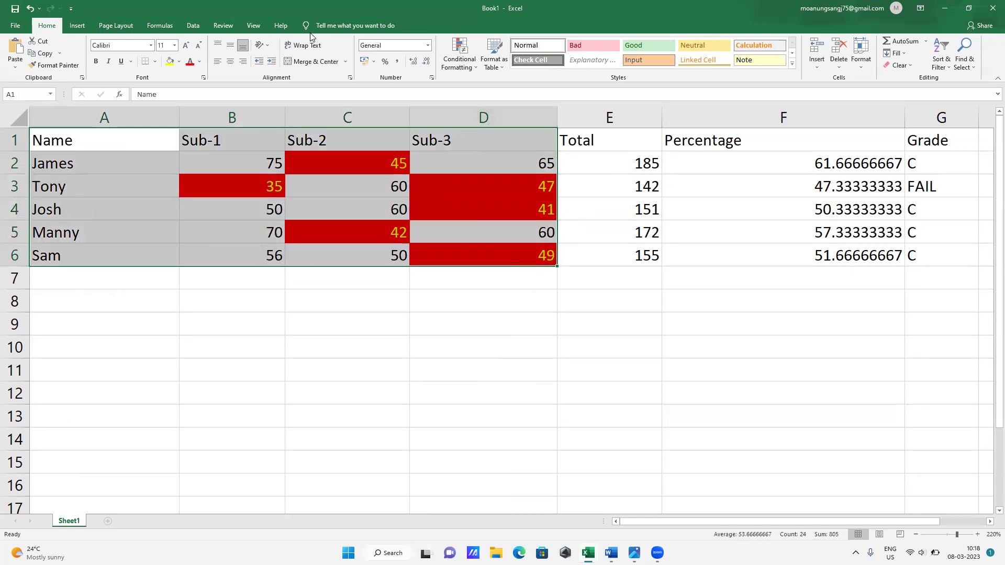
mouse_move(489, 247)
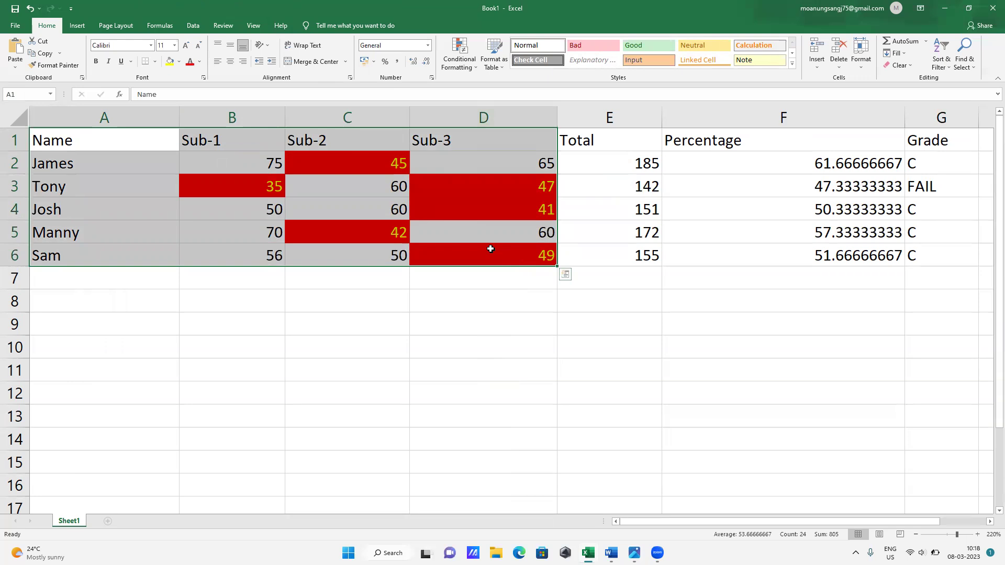
click(565, 275)
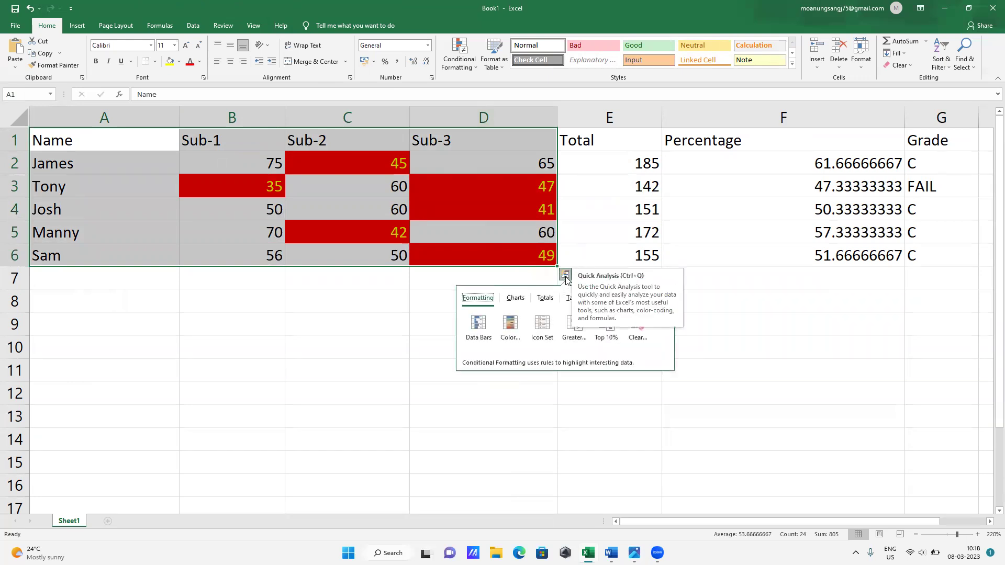
click(510, 299)
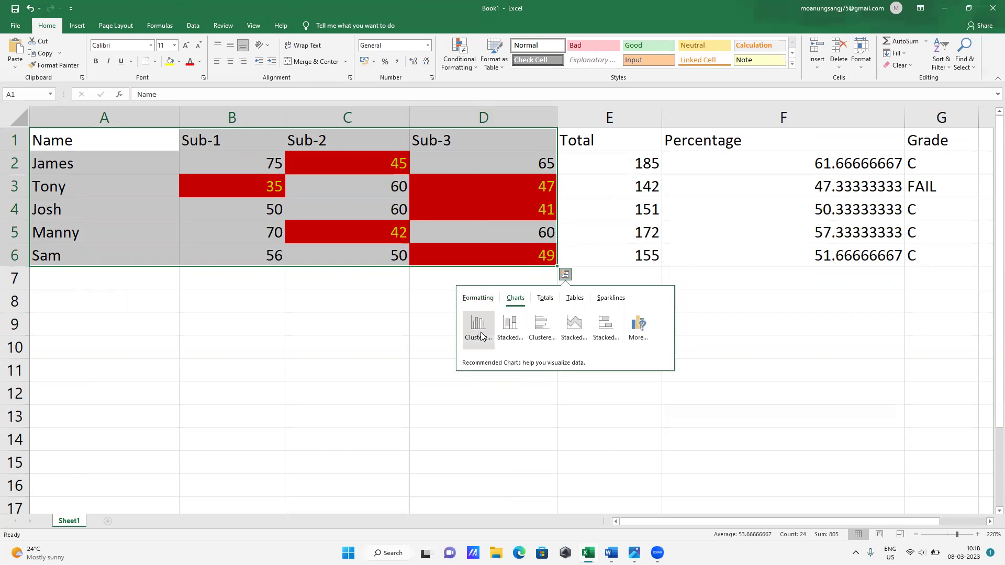
mouse_move(482, 340)
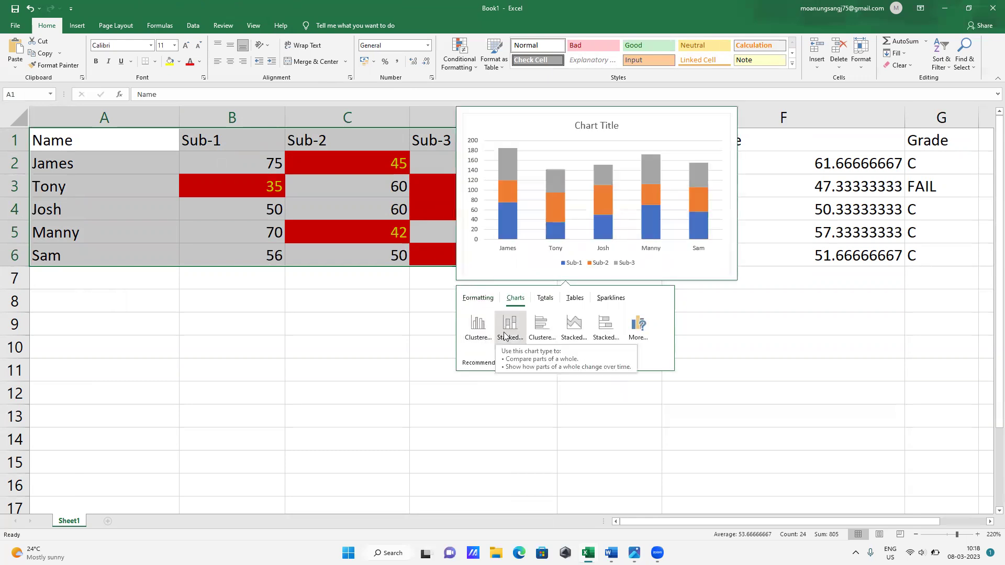
key(Escape)
key(alt+F1)
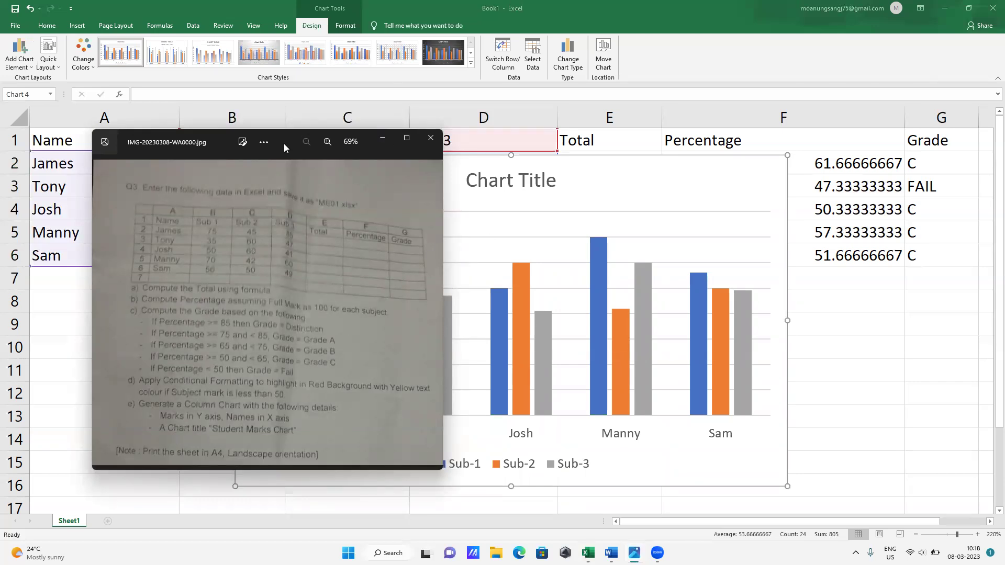
- Check the chart requirements in the exercise photo and replace the chart's title with "STUDENTS MARK CHART"
drag(284, 143, 714, 205)
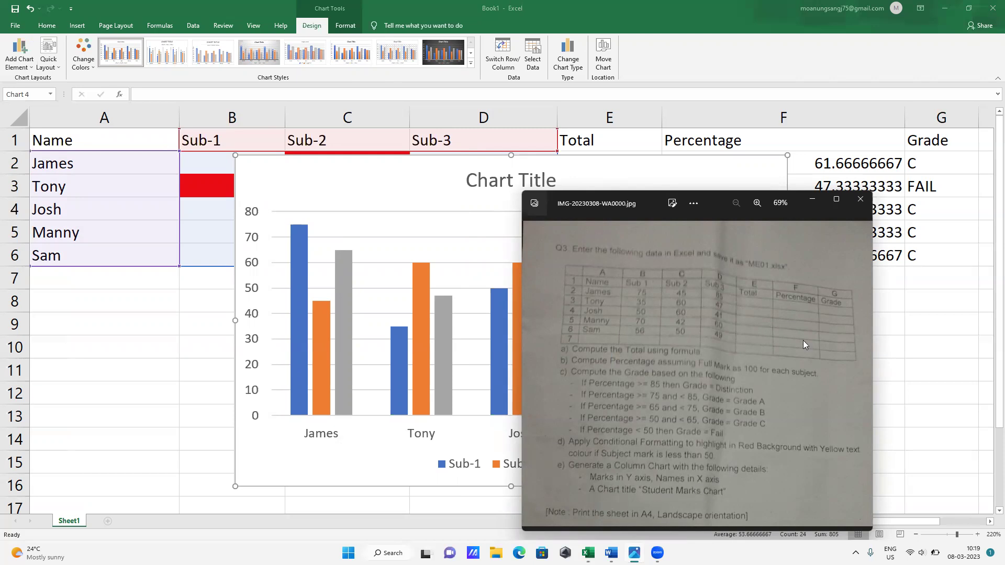
click(812, 199)
click(510, 181)
click(513, 181)
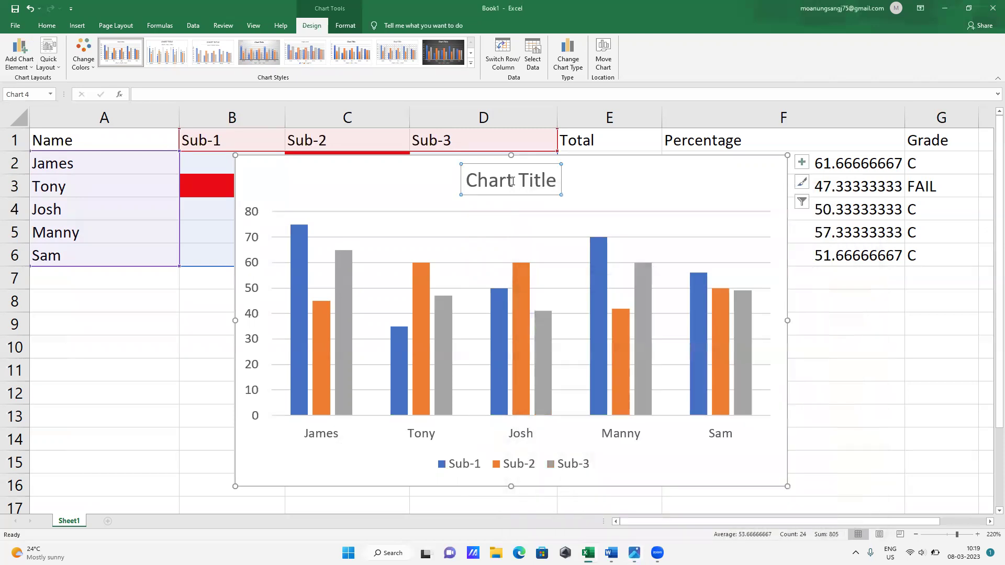
click(547, 181)
key(BackSpace)
key(BackSpace)
key(BackSpace)
key(BackSpace)
key(BackSpace)
key(BackSpace)
key(BackSpace)
key(BackSpace)
key(BackSpace)
key(BackSpace)
key(BackSpace)
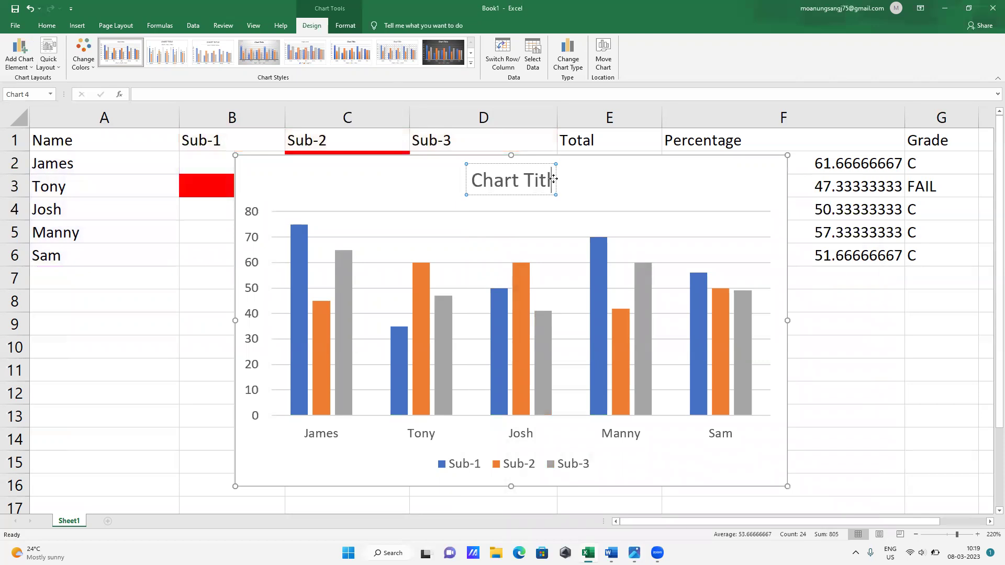
text(STU)
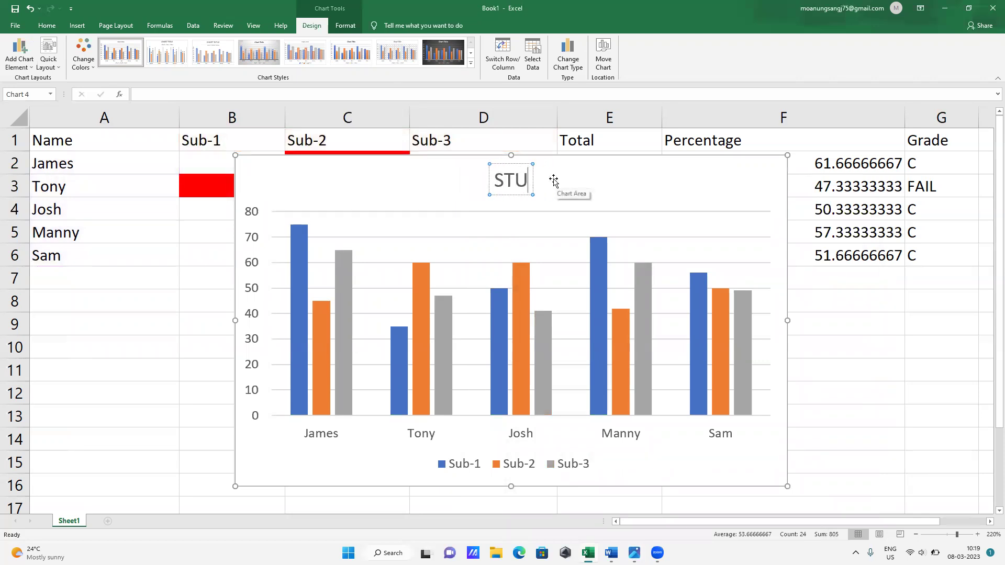
text(DENTS M)
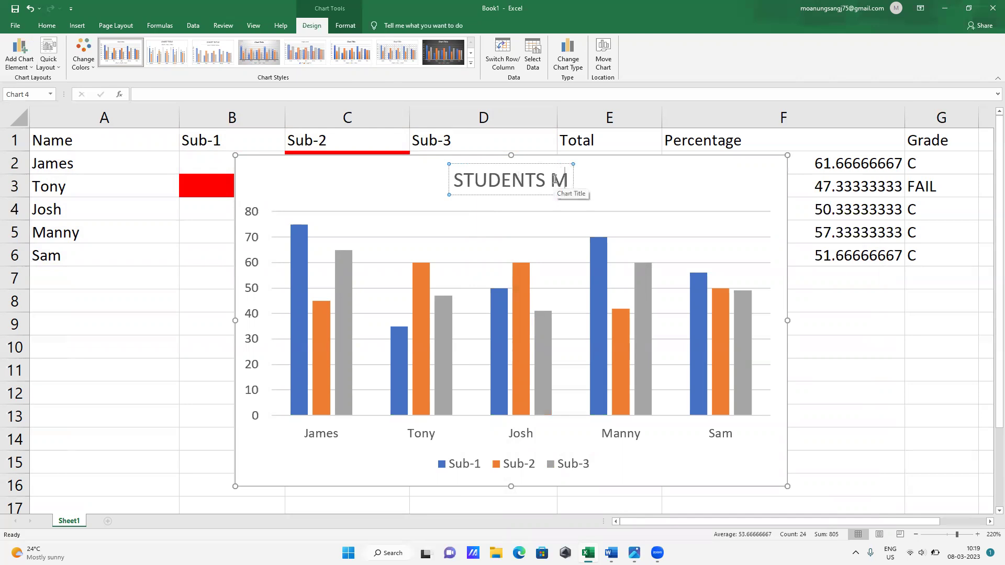
text(ARK CHART)
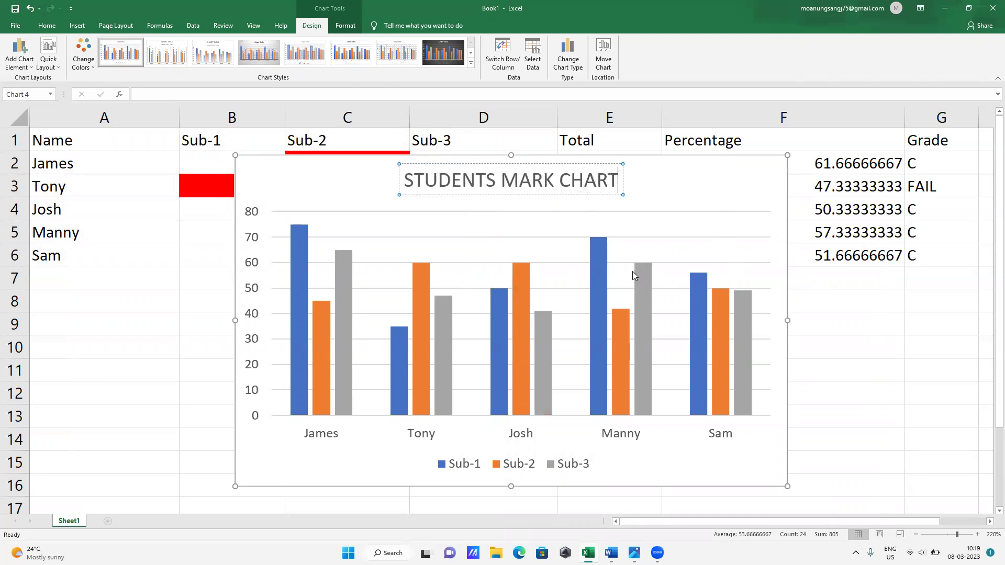
- Move the chart below the marks table so that its upper edge sits at about row 15
scroll(266, 282, down, 1)
scroll(265, 282, down, 1)
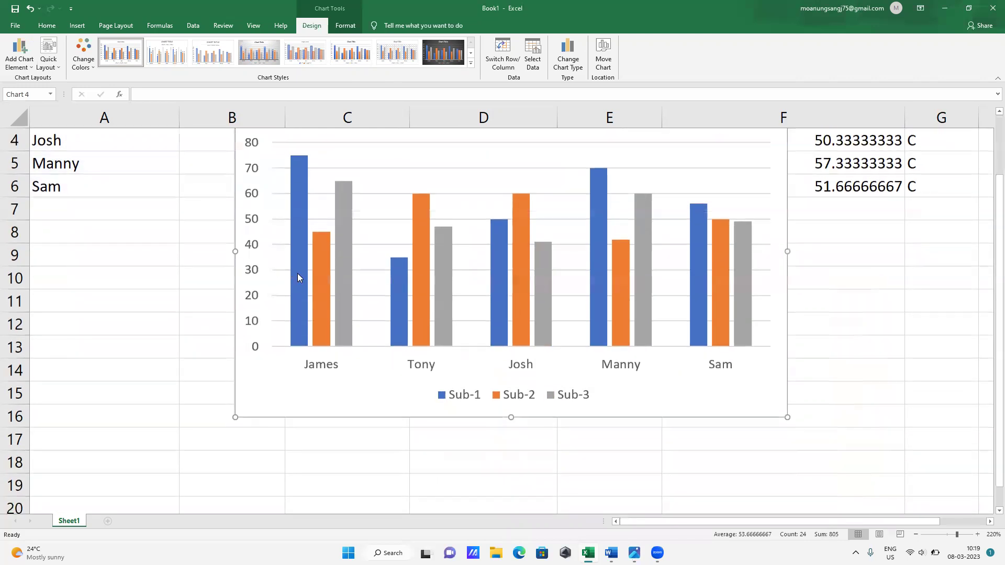
scroll(299, 278, up, 3)
drag(321, 189, 237, 303)
scroll(284, 298, down, 3)
scroll(288, 297, up, 2)
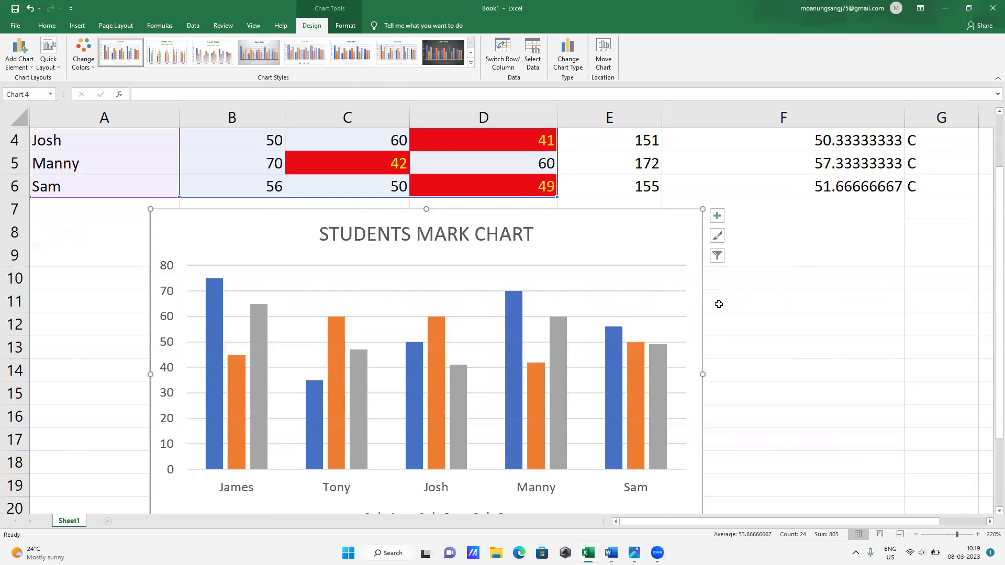
drag(583, 249, 631, 413)
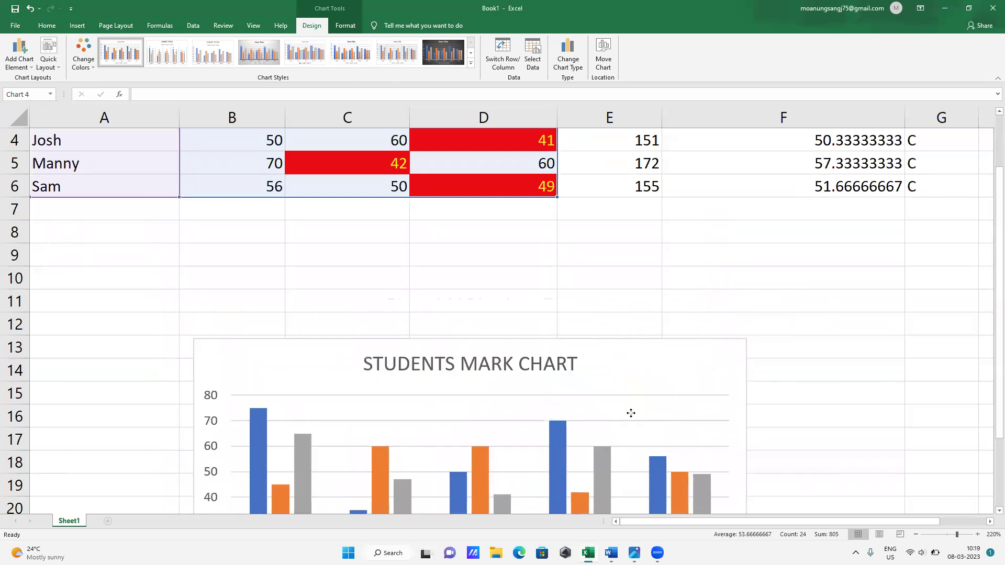
scroll(623, 400, up, 1)
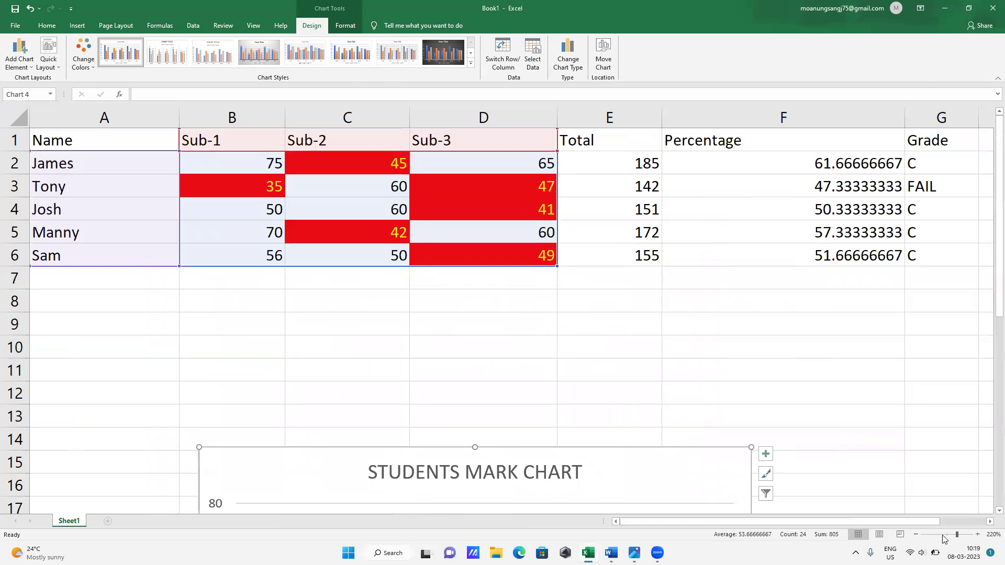
drag(948, 536, 952, 535)
scroll(868, 489, up, 2)
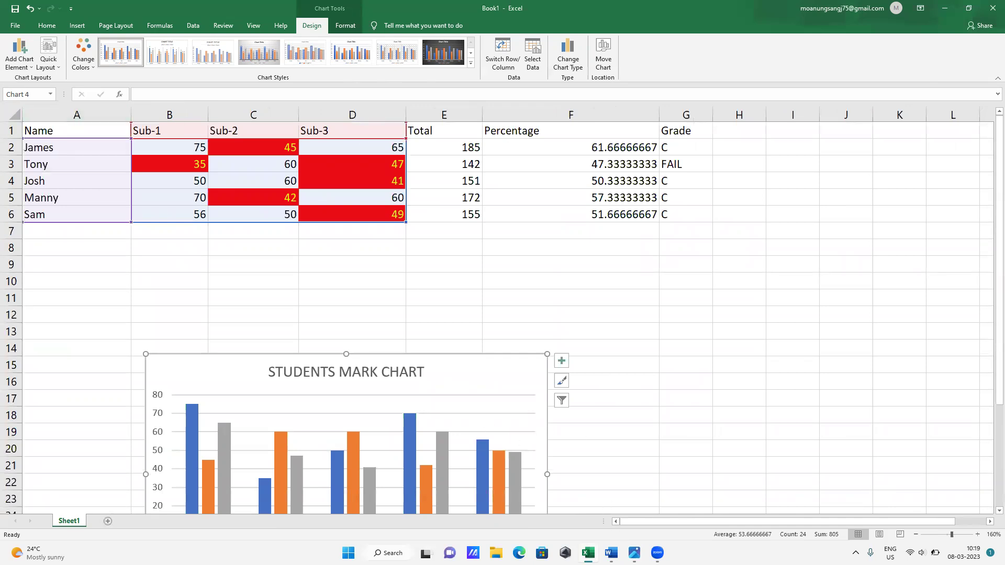
- Set the sheet's print orientation to landscape, following the print note in the exercise photo
key(alt+Tab)
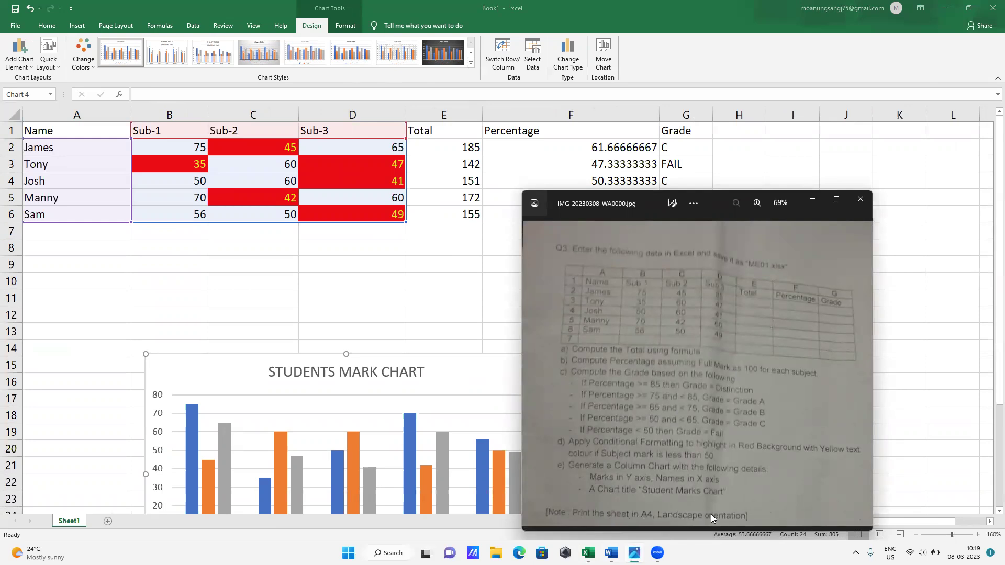
click(811, 203)
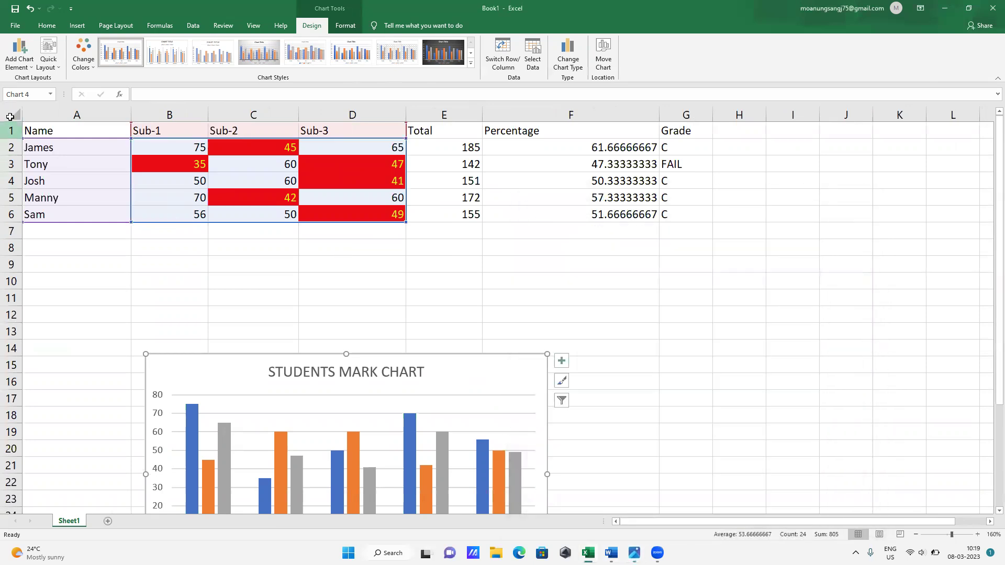
drag(131, 130, 106, 128)
click(144, 246)
drag(31, 131, 681, 218)
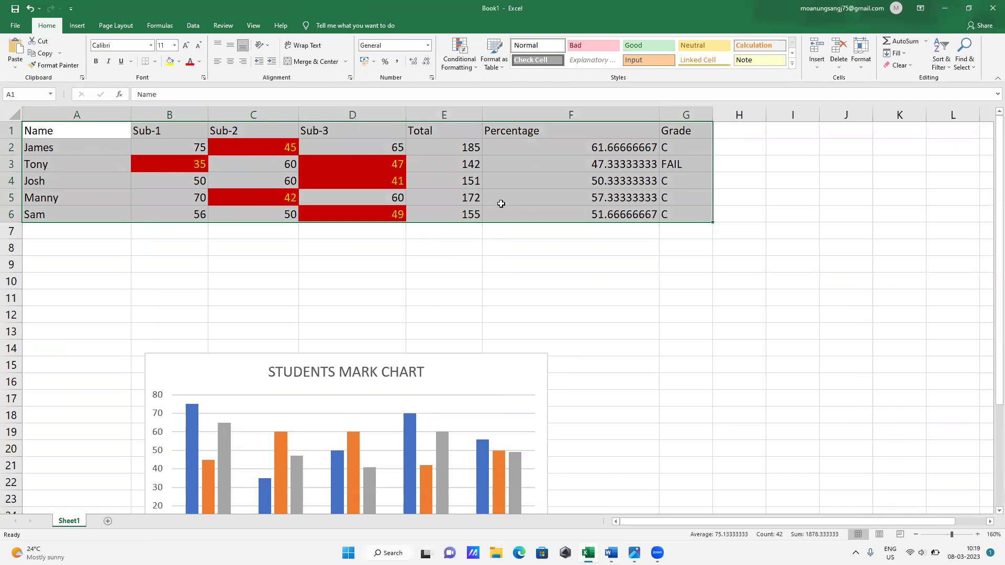
click(28, 27)
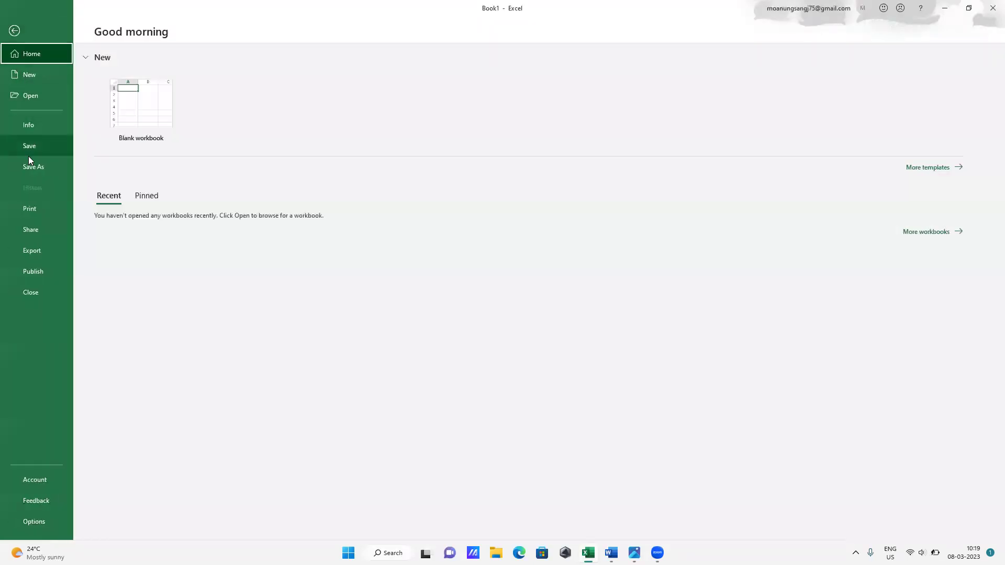
click(31, 214)
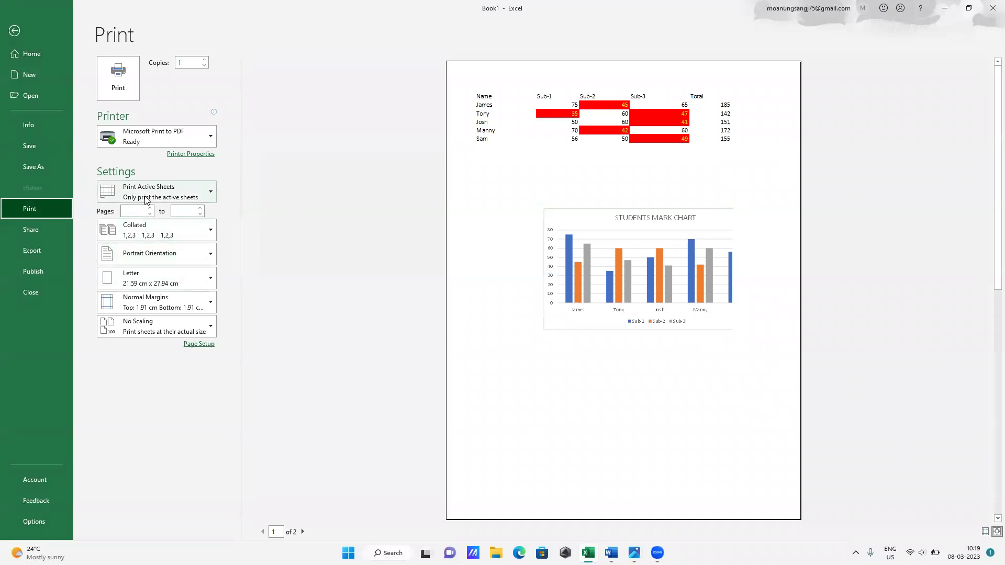
click(141, 264)
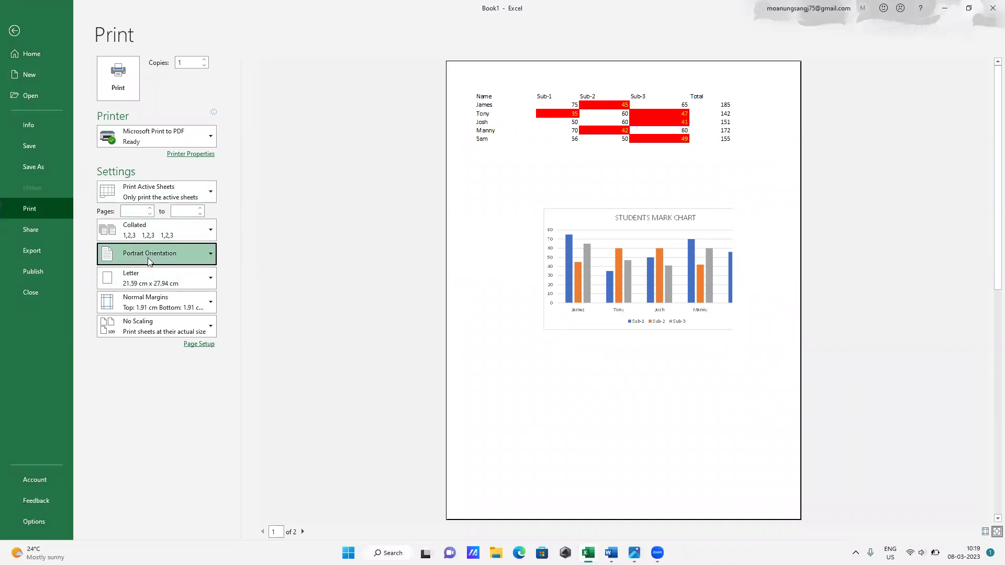
click(147, 301)
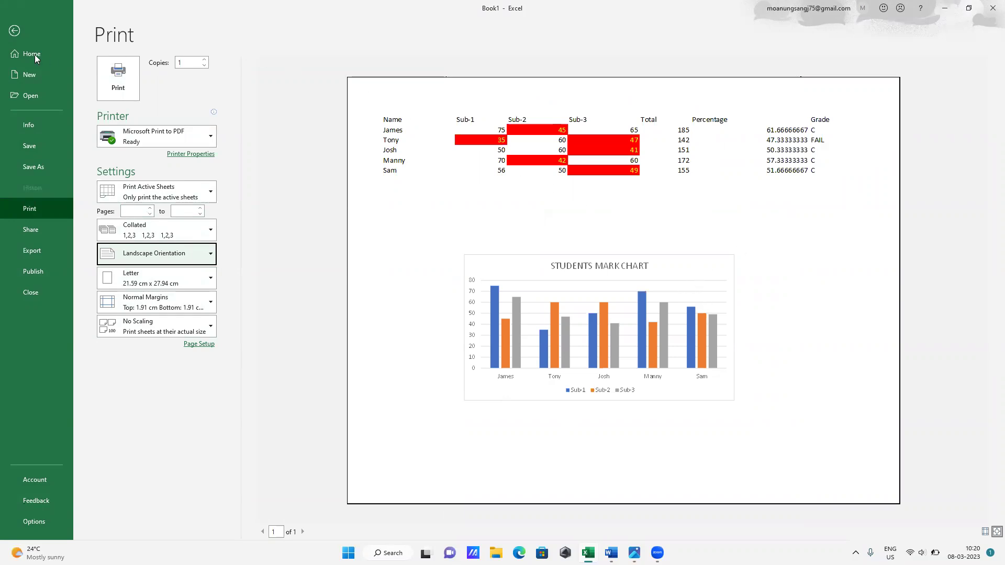
click(15, 32)
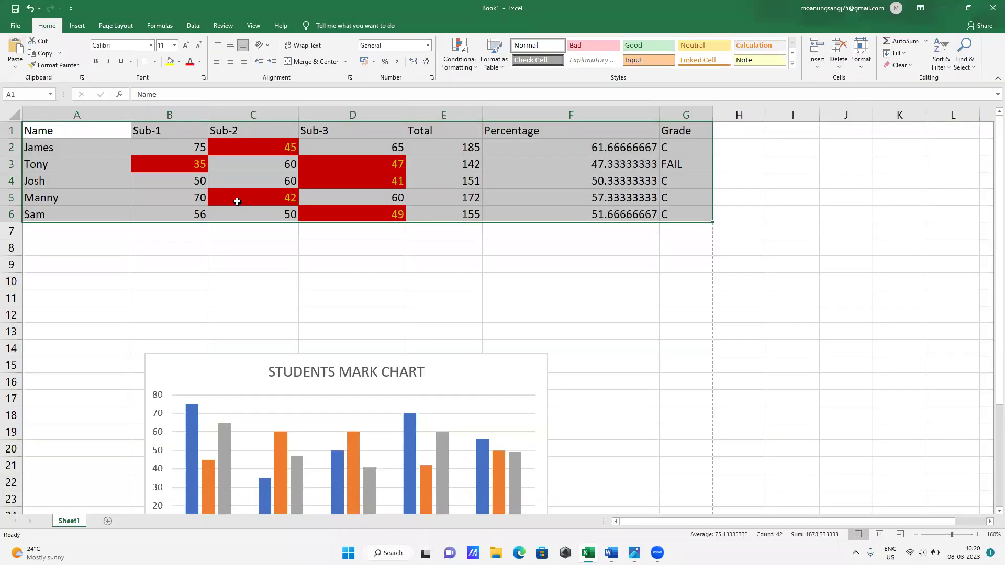
click(294, 215)
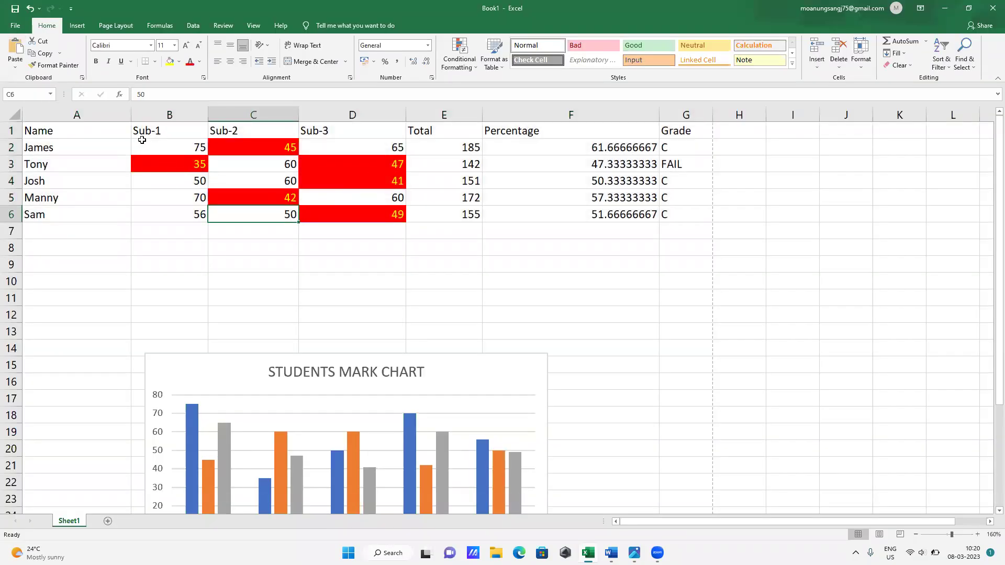
click(447, 151)
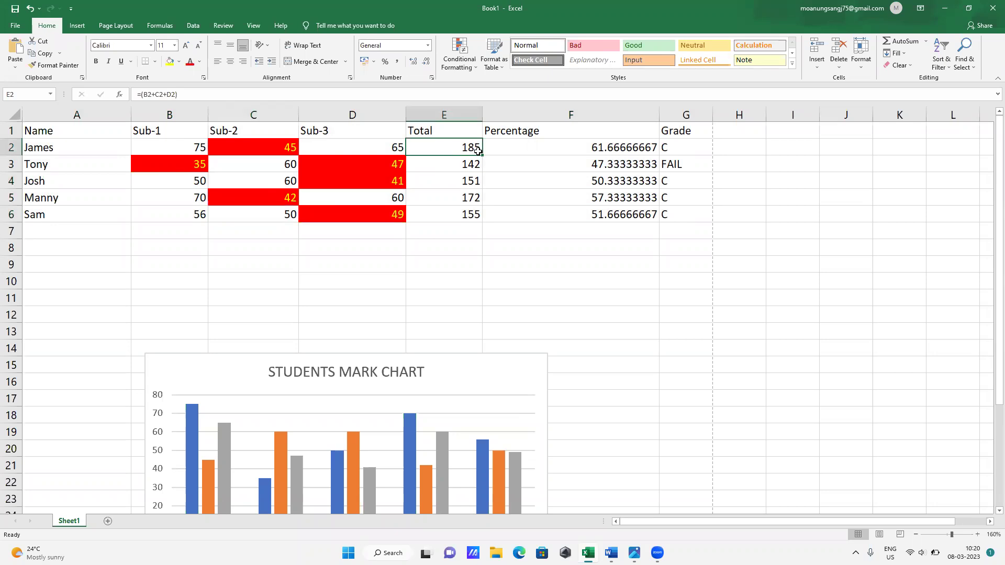
click(456, 236)
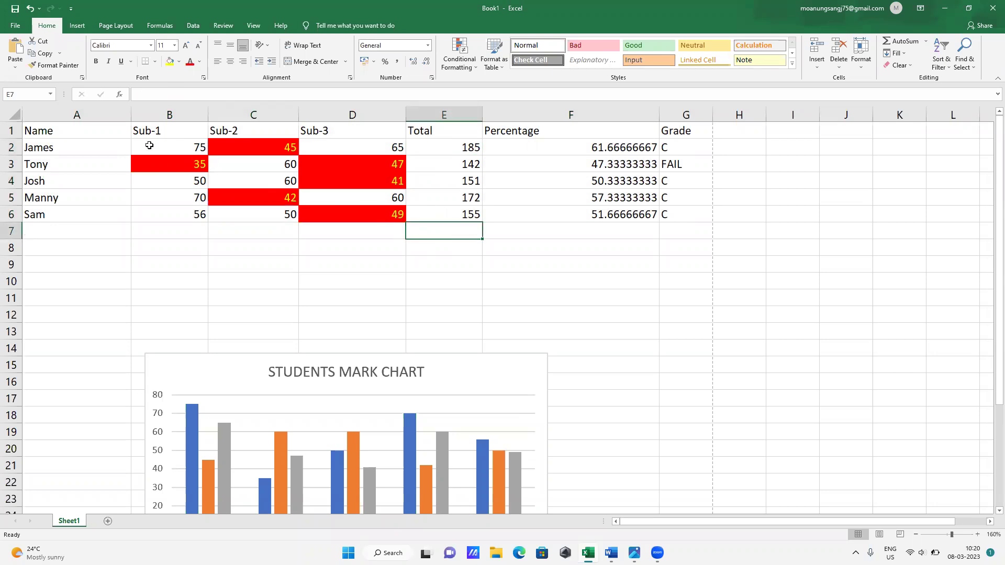
- Add a student record in row 7 with the student's name and a mark of 40 in each of Sub-1, Sub-2 and Sub-3
click(53, 239)
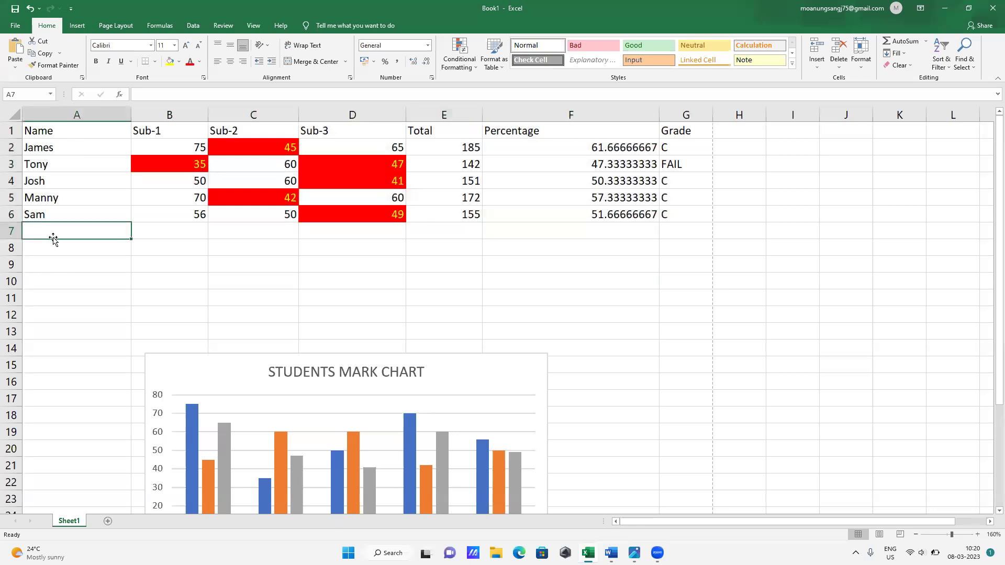
text(JAMES)
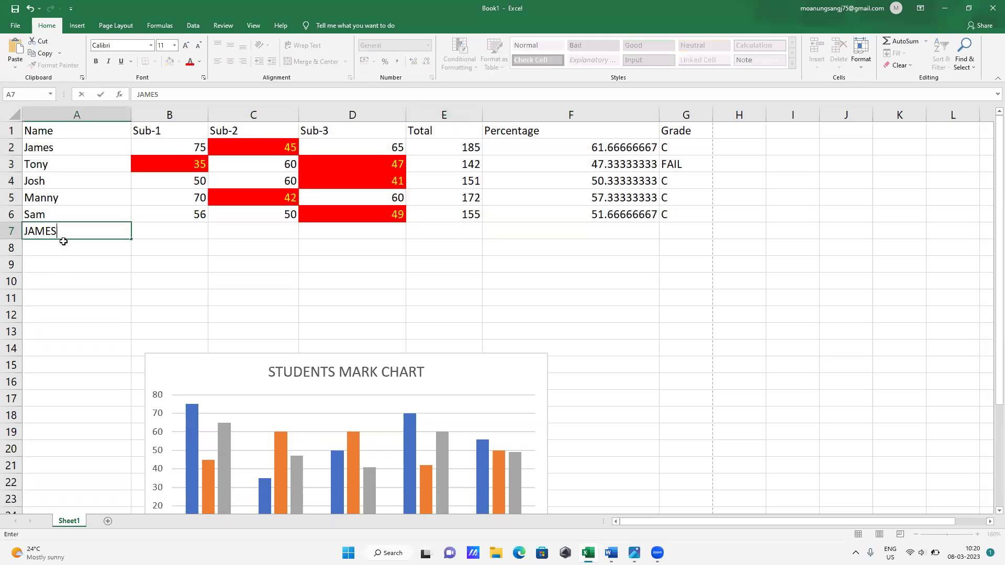
click(200, 232)
text(40)
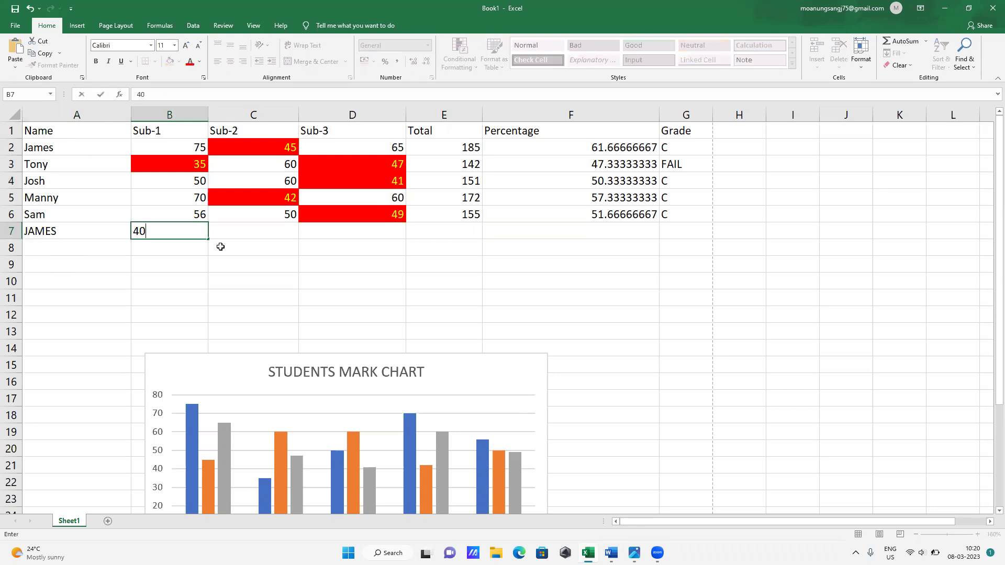
click(243, 233)
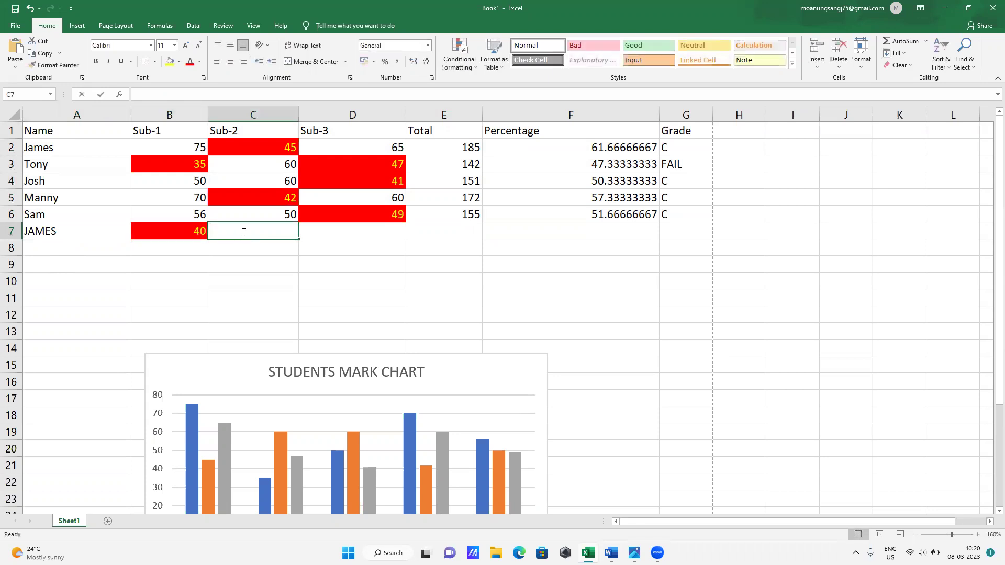
text(40)
click(315, 235)
text(40)
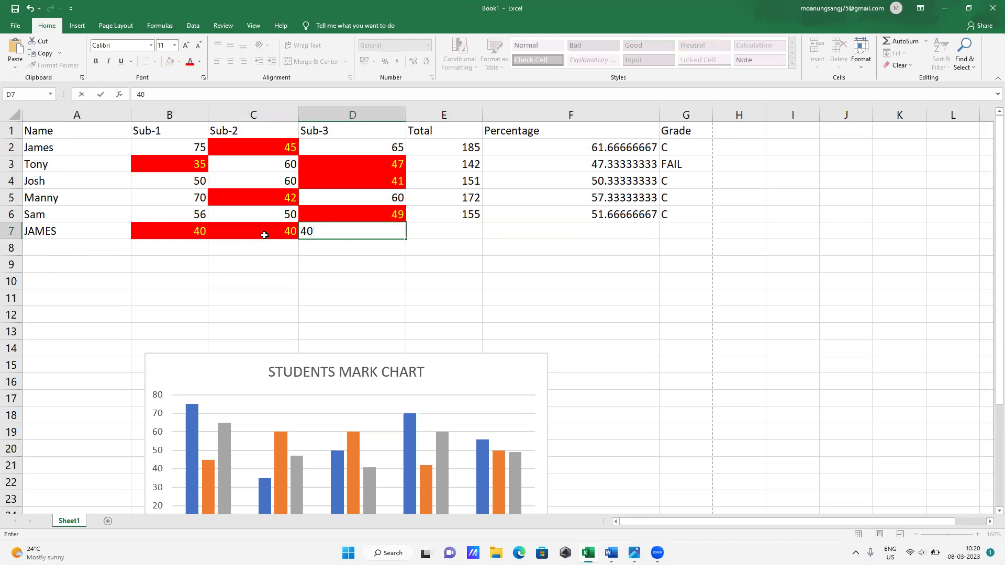
- Enter the formula =(B7+C7+D7) in H7 to demonstrate adding the three subject marks of the new record
click(441, 238)
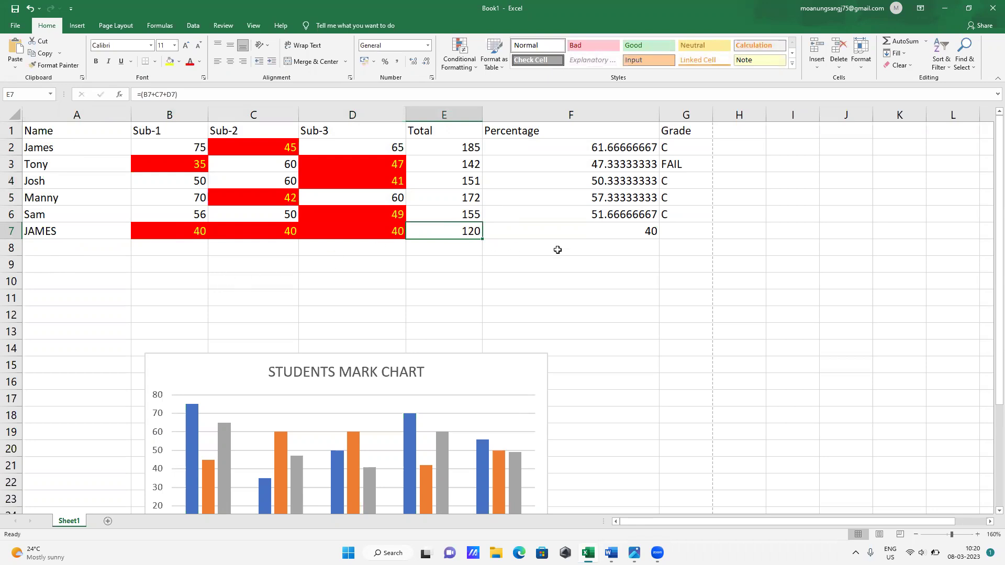
click(743, 227)
text(=()
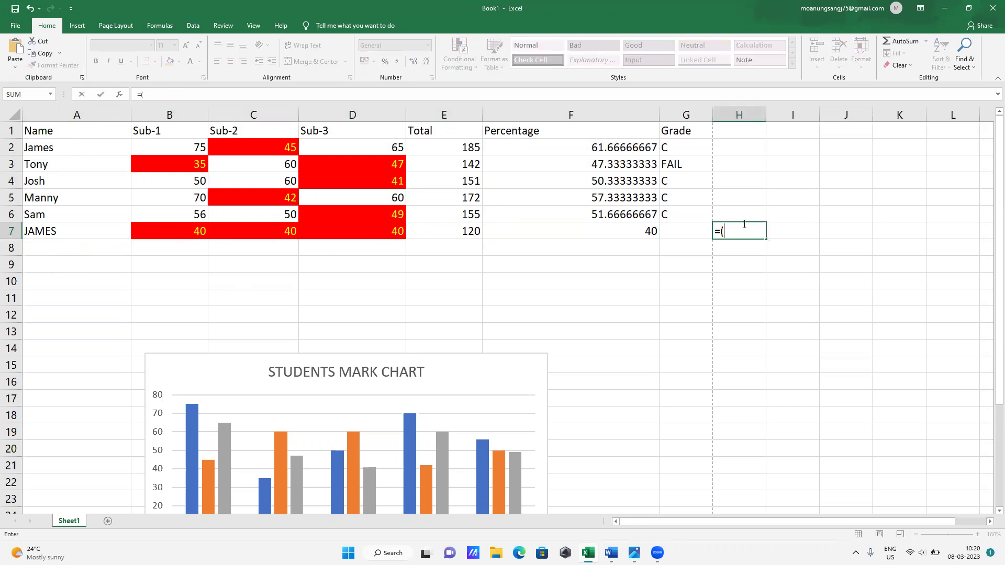
click(195, 233)
text(+)
click(274, 236)
text(+)
click(368, 236)
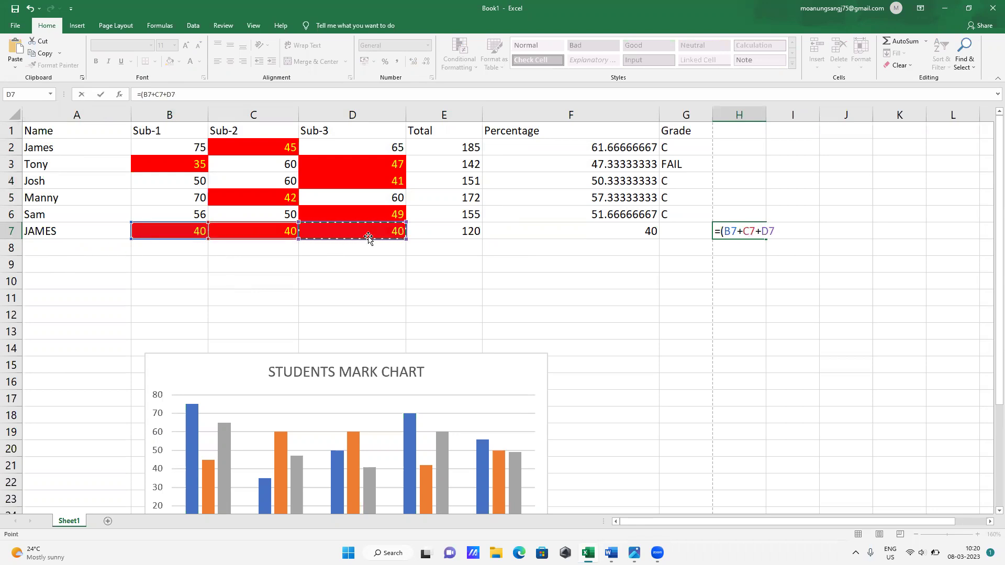
text())
key(Return)
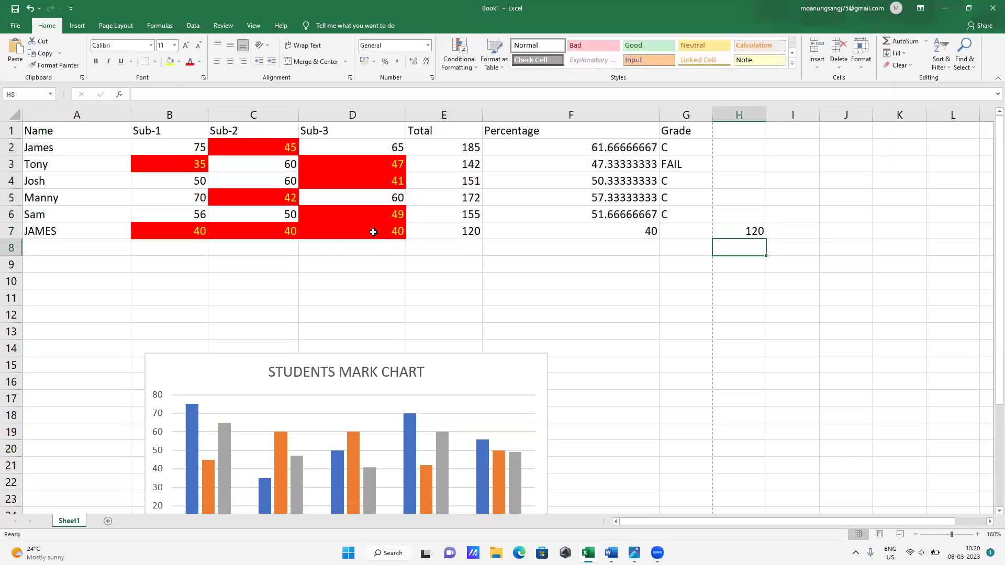
- Clear the trial sum from H7 and check the percentage formula in F2
click(572, 147)
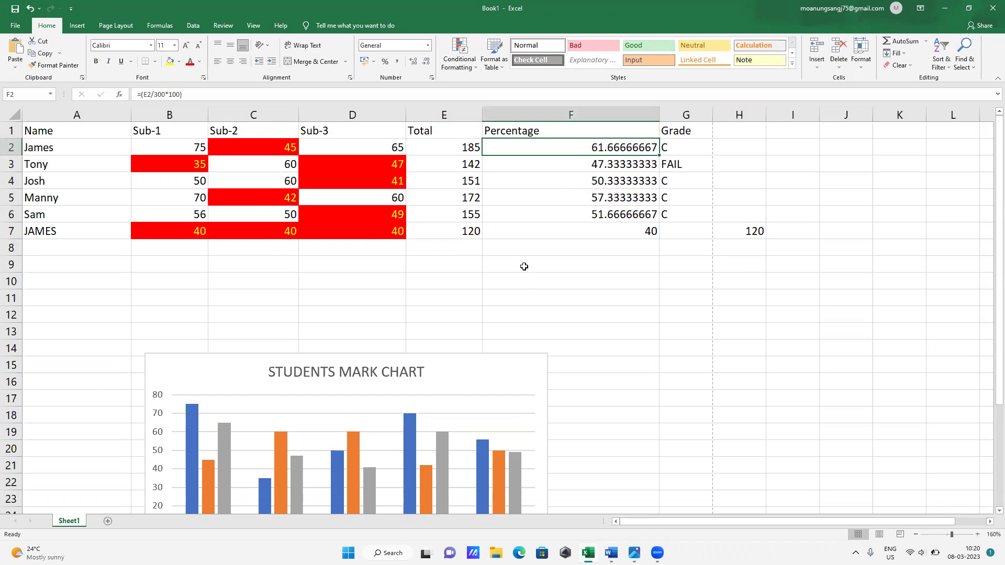
click(749, 236)
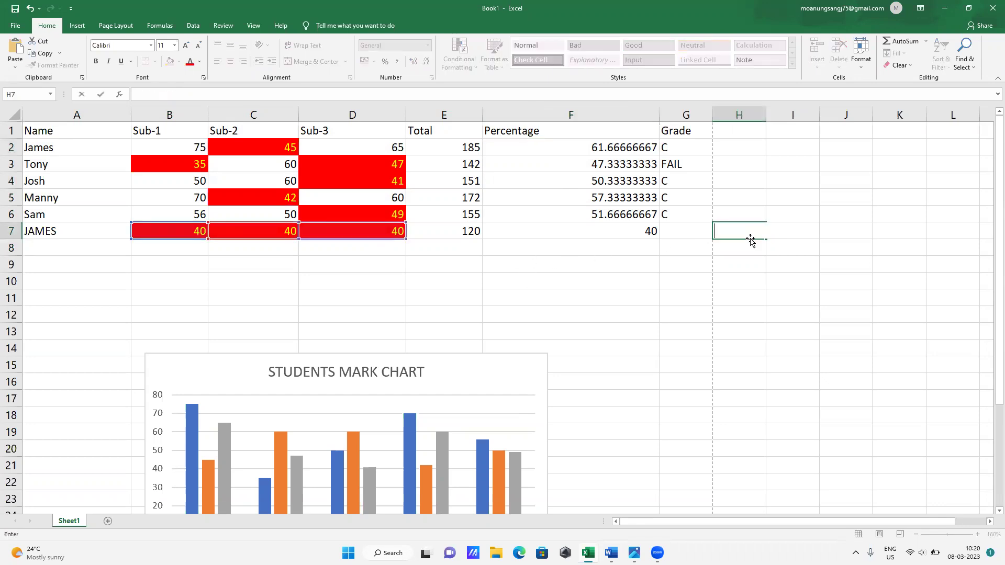
click(537, 145)
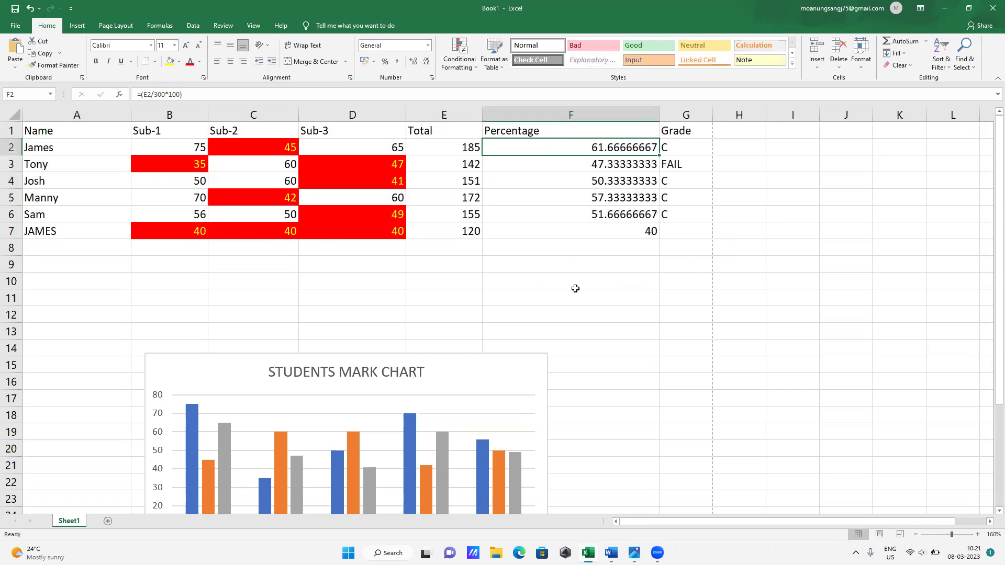
- Enter the percentage formula =(E7/300*100) in F9 for the row 7 student's total
click(579, 271)
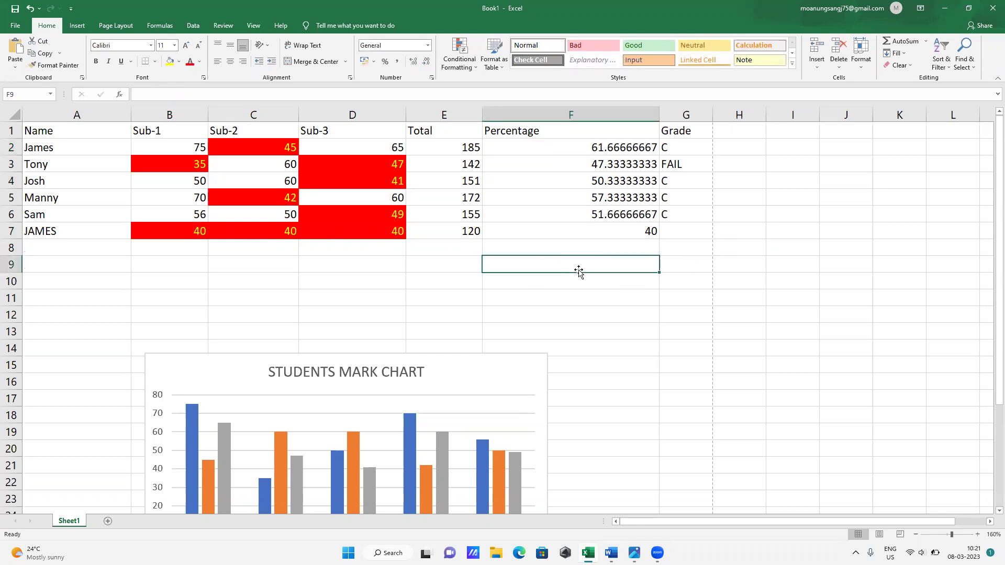
text(=)
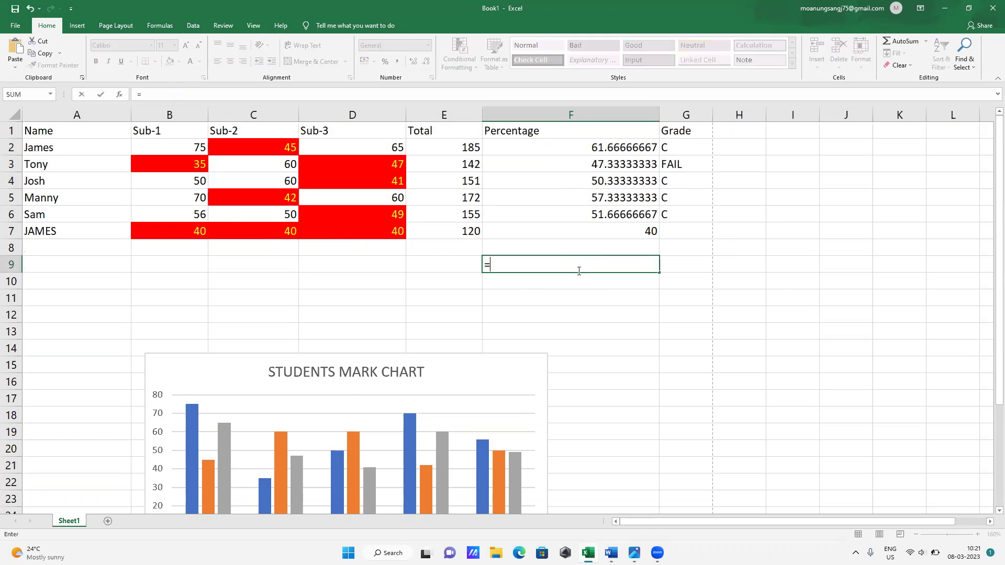
text(()
click(467, 235)
text(/300)
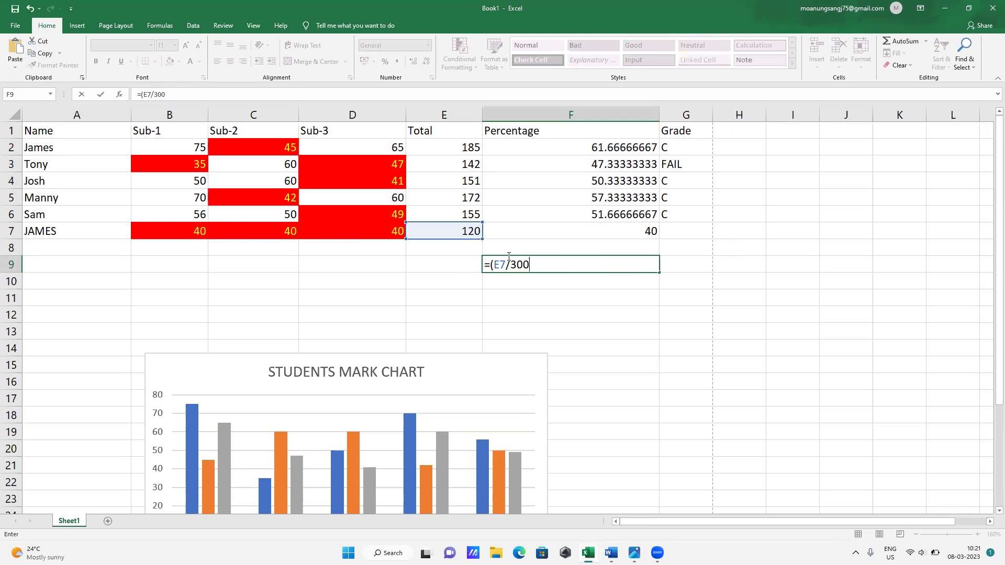
text(=100)
key(Return)
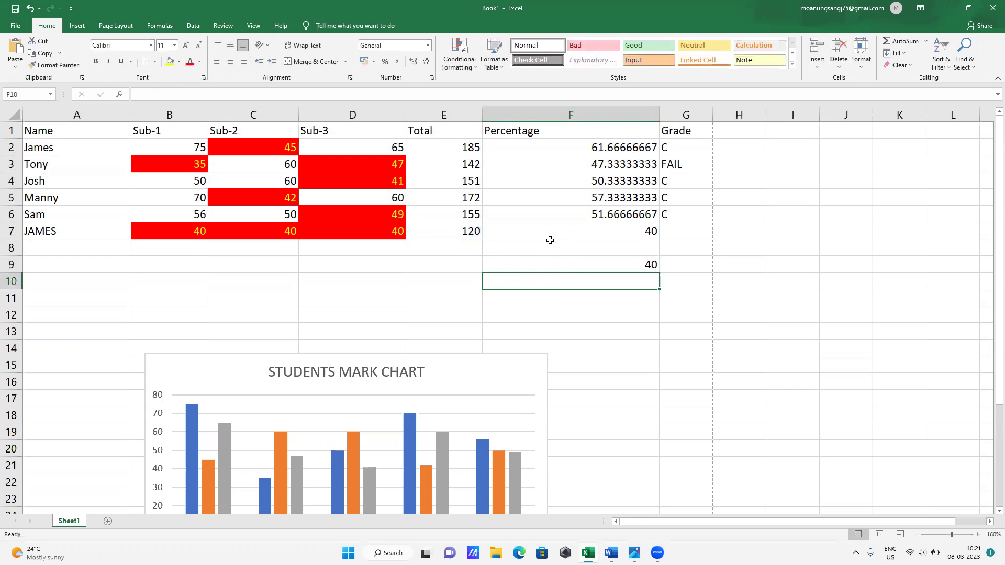
- Set up a Less Than conditional formatting rule on B2:D7 with a threshold of 50 and a custom format
click(234, 176)
drag(151, 144, 402, 234)
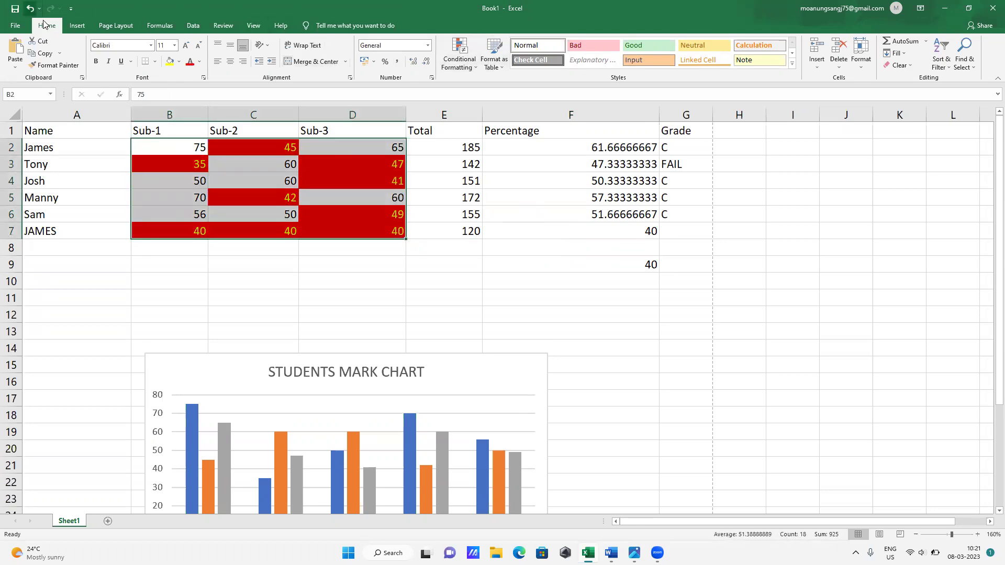
click(474, 67)
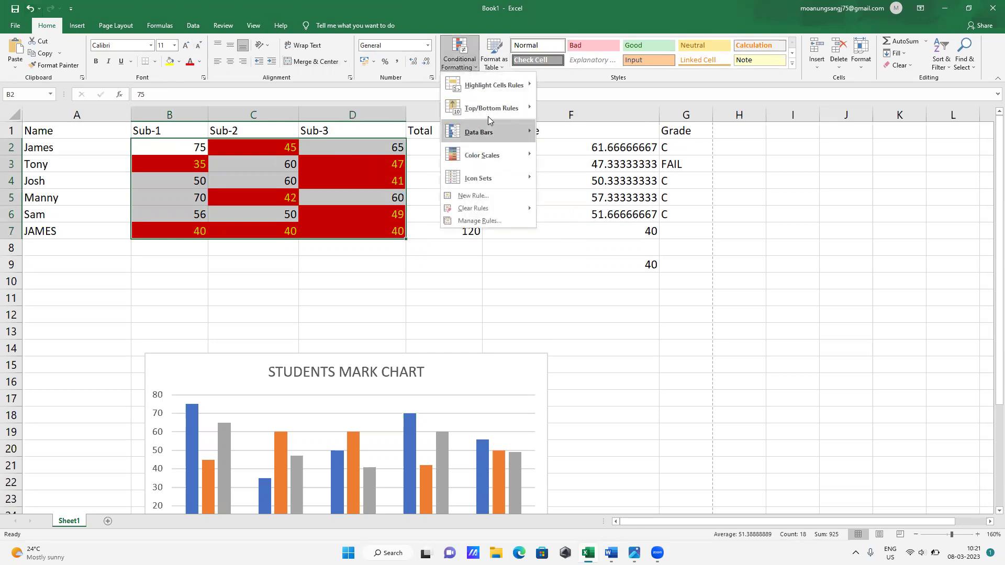
mouse_move(509, 84)
click(564, 118)
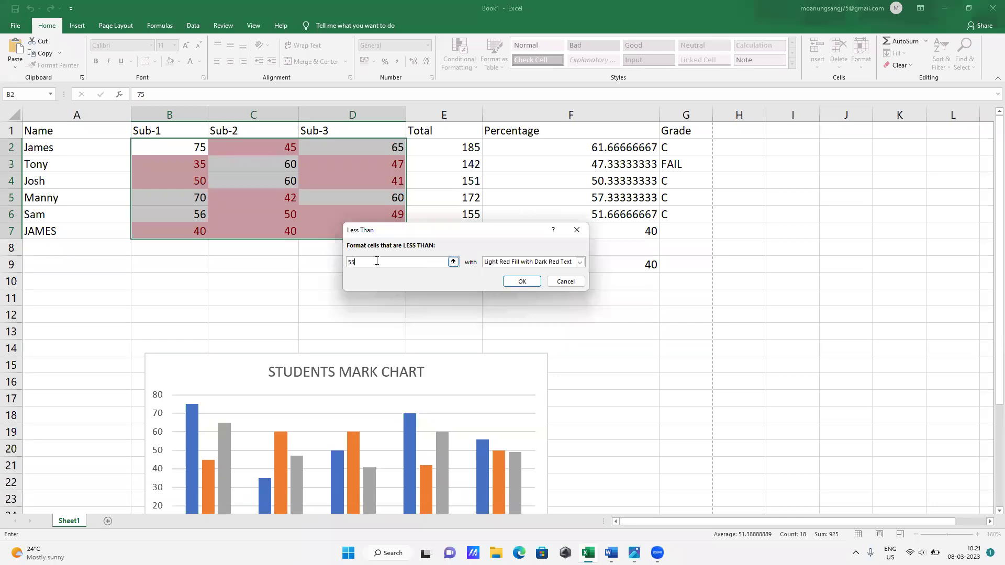
key(BackSpace)
text(0)
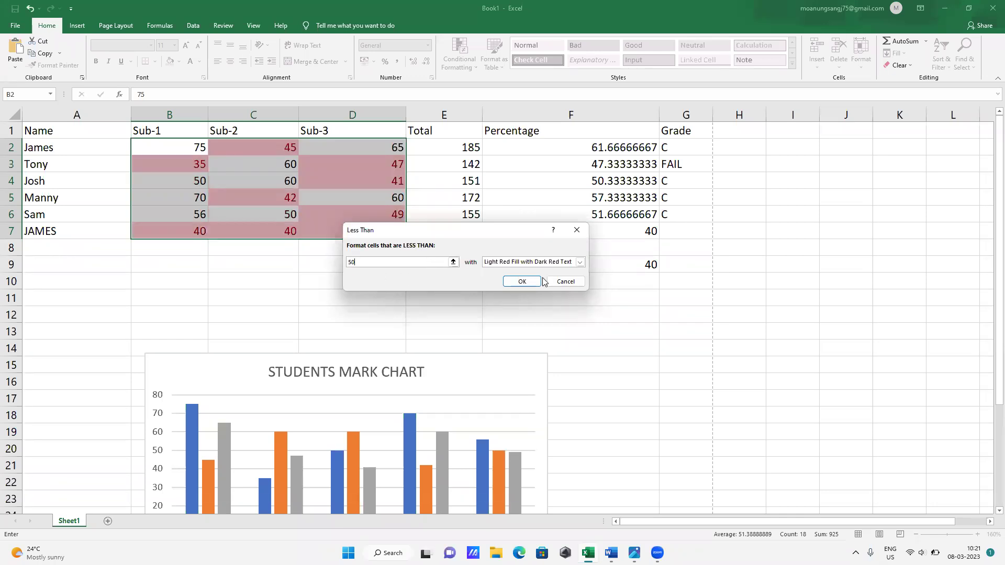
click(580, 262)
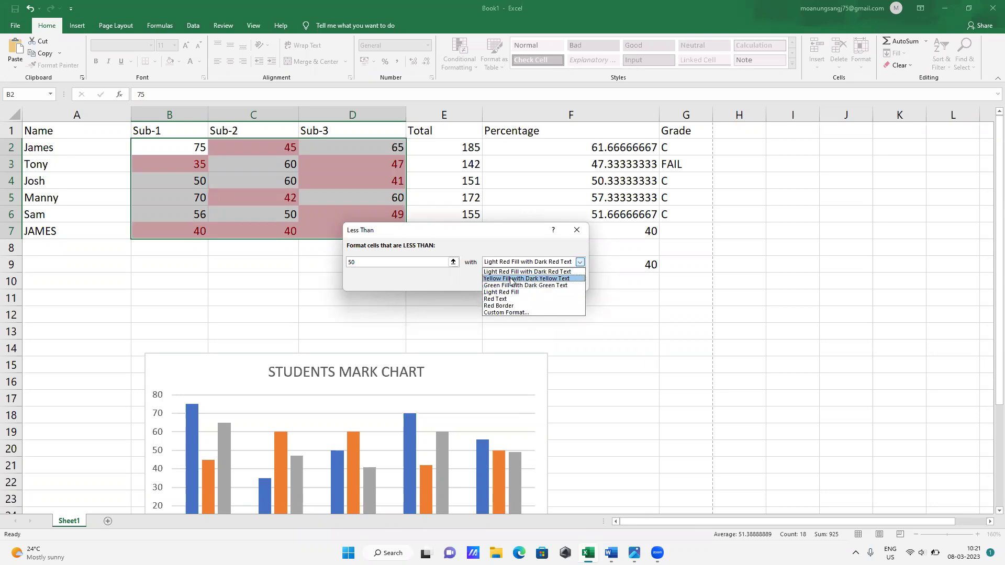
click(505, 313)
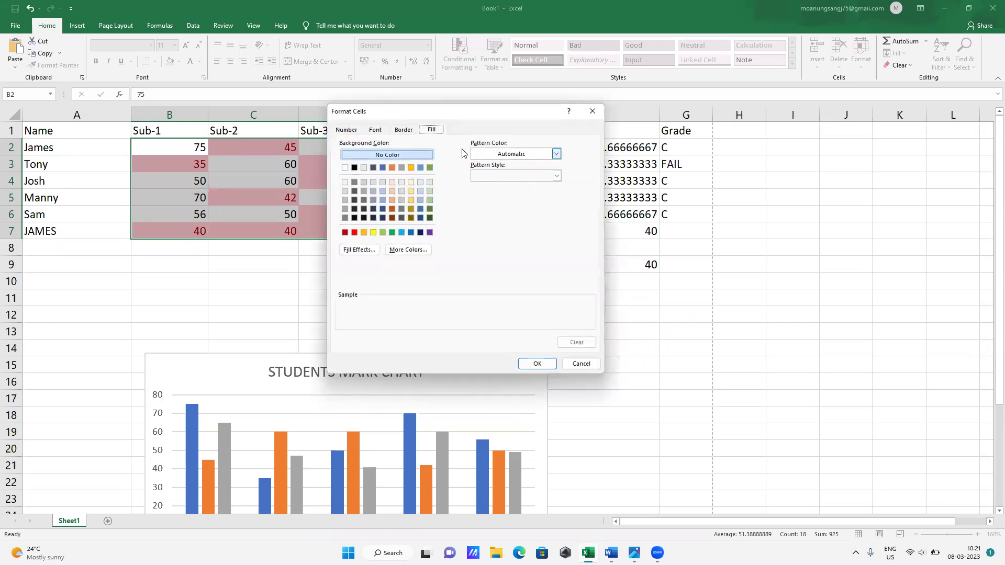
- Give the Less Than rule's custom format a yellow font and a yellow fill
click(376, 130)
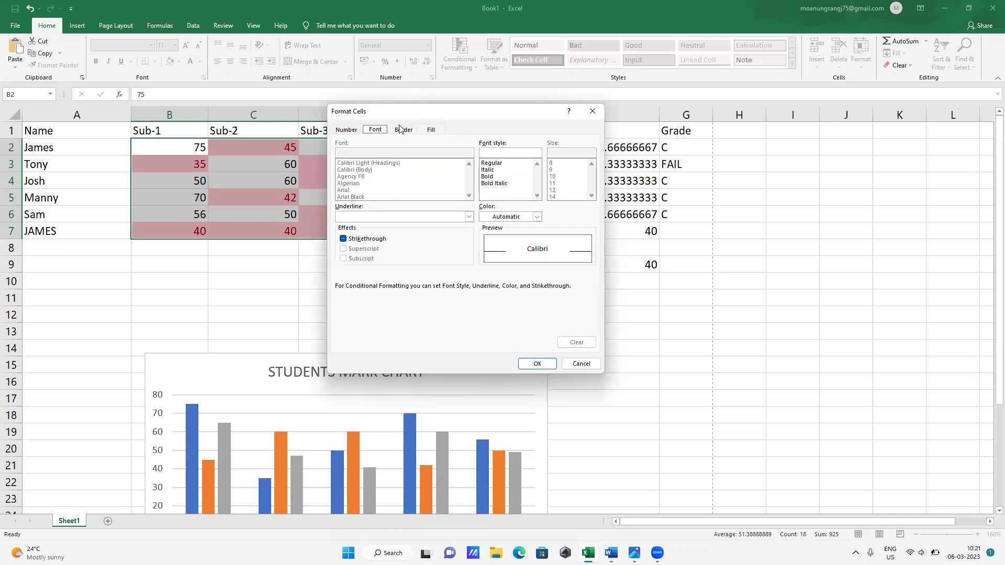
click(536, 217)
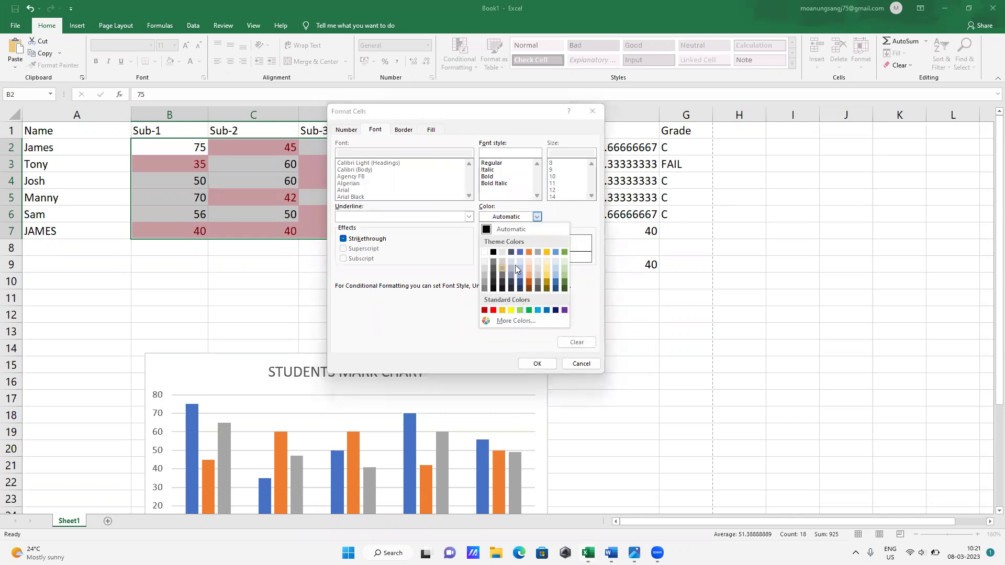
click(493, 311)
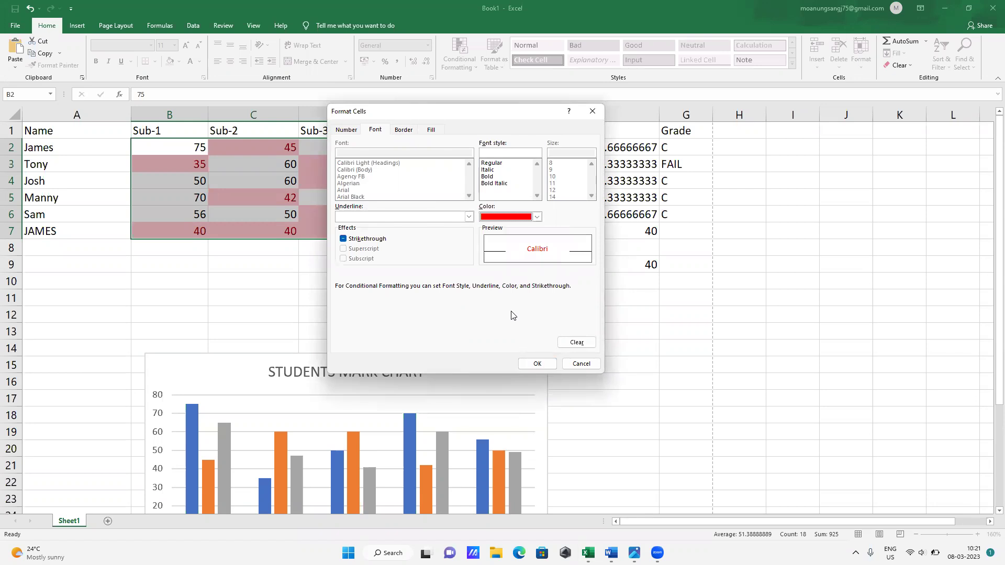
click(537, 217)
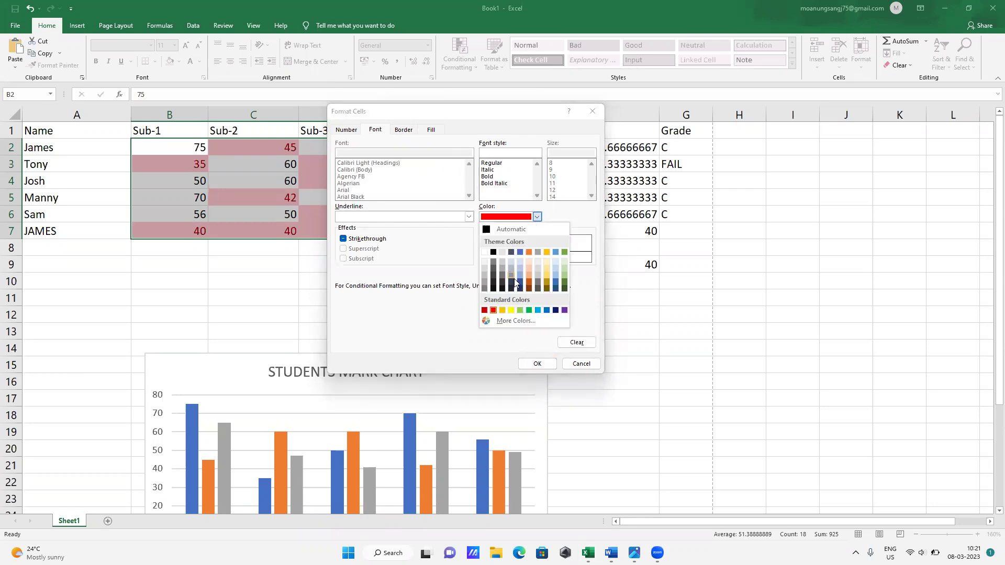
click(512, 311)
click(431, 129)
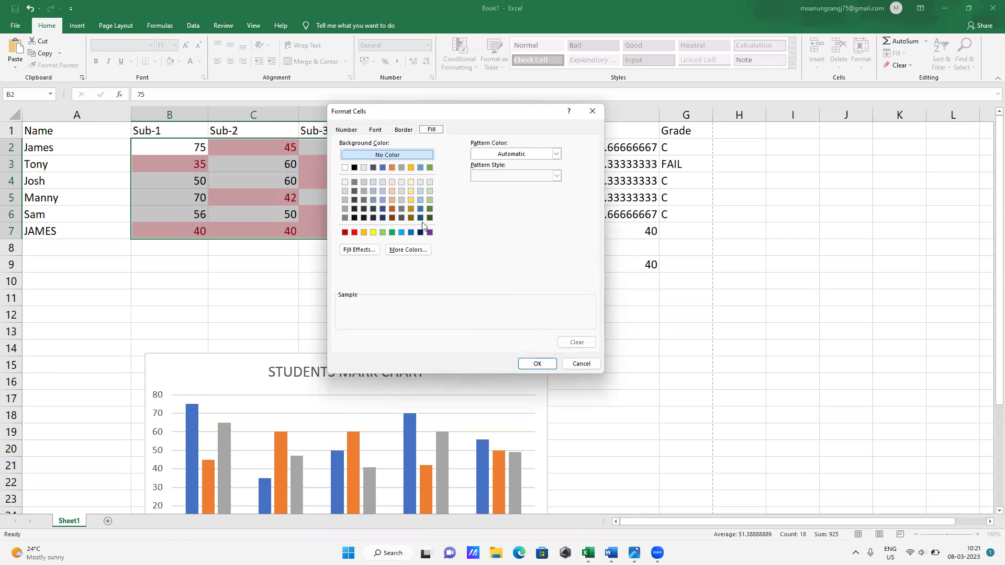
click(372, 232)
click(537, 364)
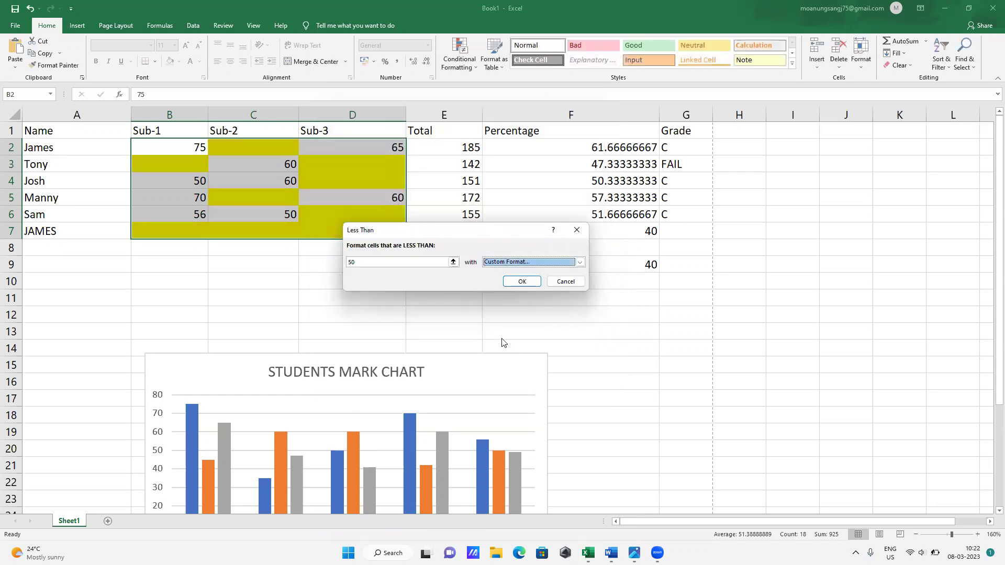
- Change the custom format's fill to red and apply the Less Than rule to the marks
click(571, 262)
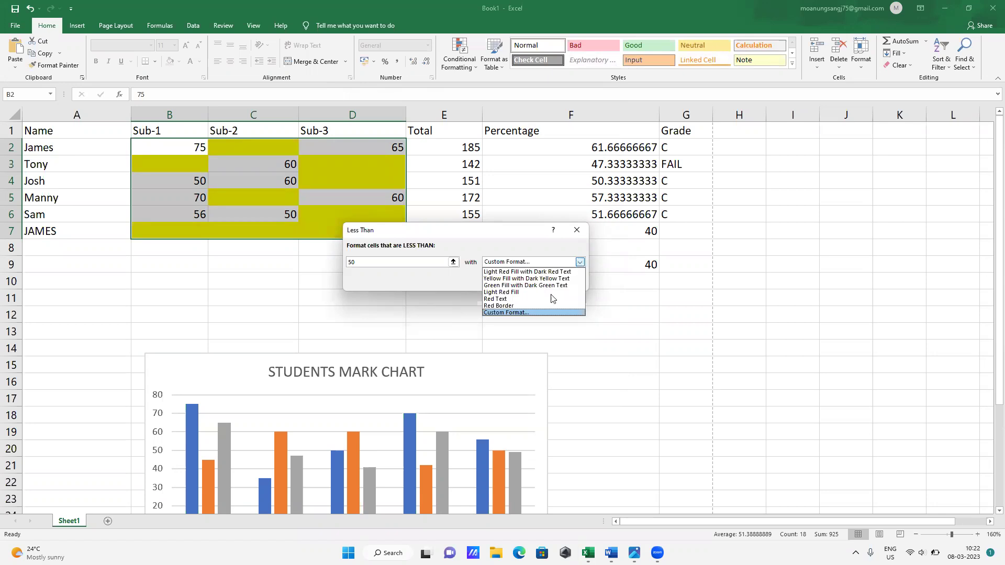
click(531, 313)
click(375, 130)
click(432, 130)
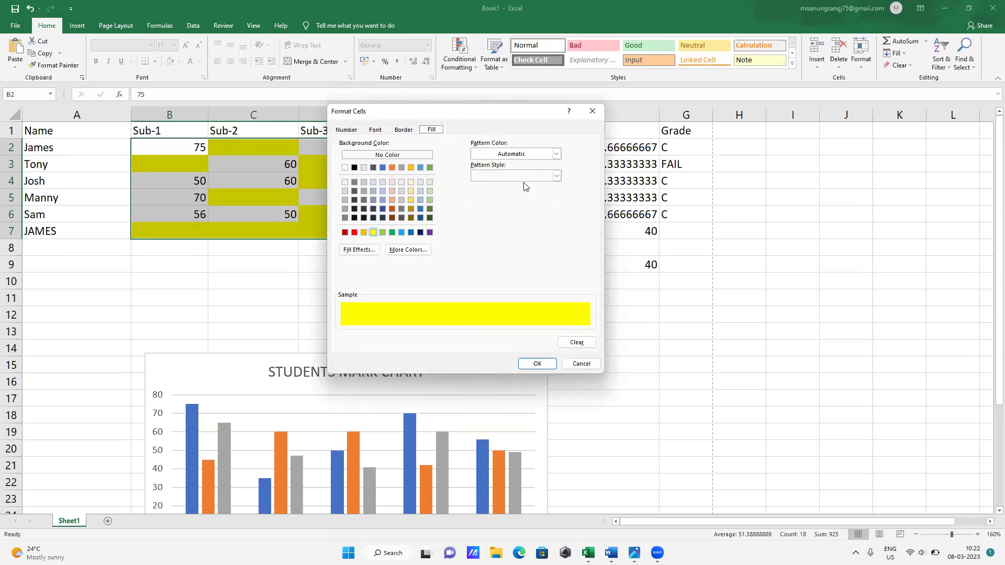
click(542, 365)
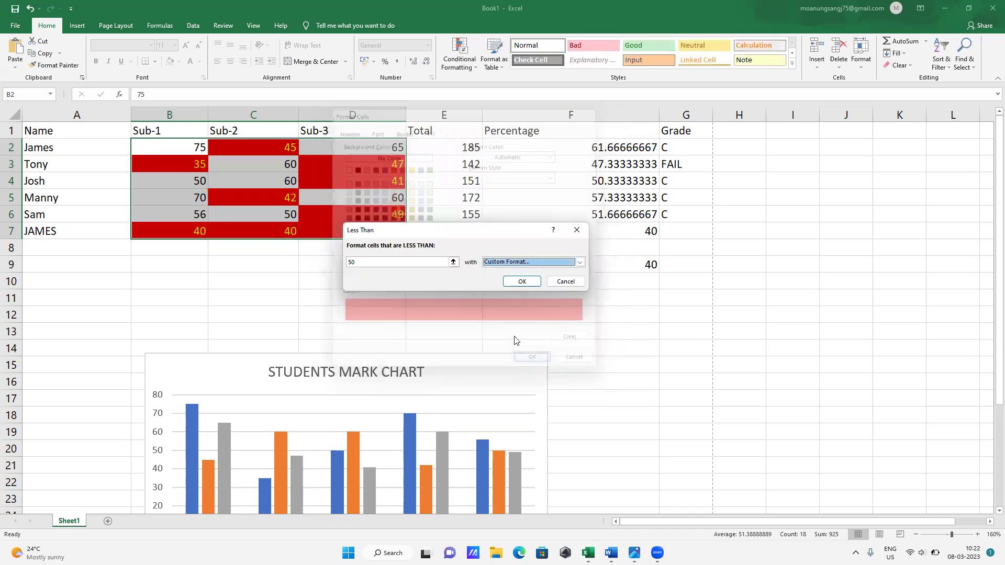
click(528, 281)
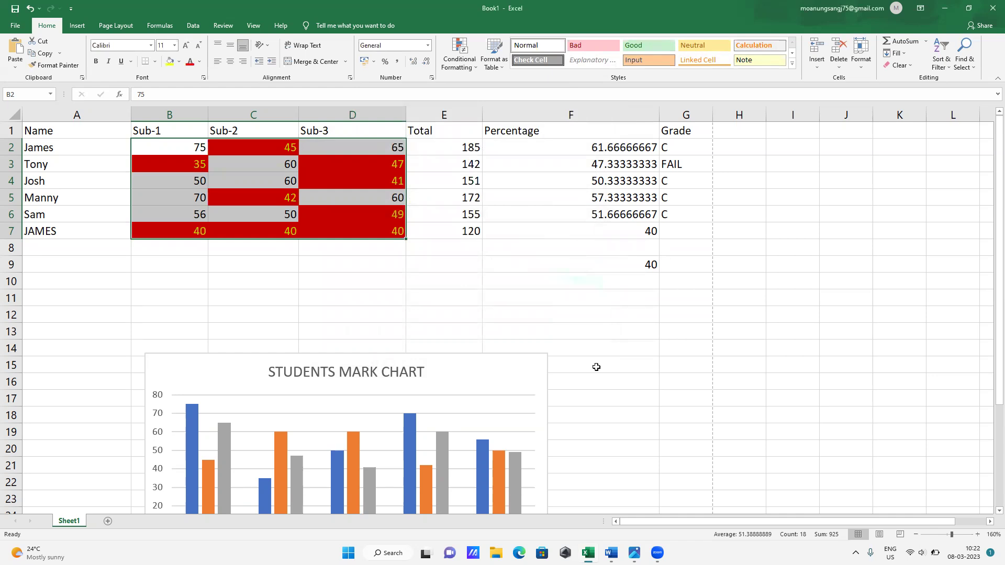
- Insert the first clustered column chart suggested by Quick Analysis for the names and subject marks in A1:D7
scroll(400, 405, down, 2)
scroll(319, 325, up, 2)
drag(142, 144, 386, 229)
click(144, 187)
click(29, 130)
drag(73, 143, 380, 230)
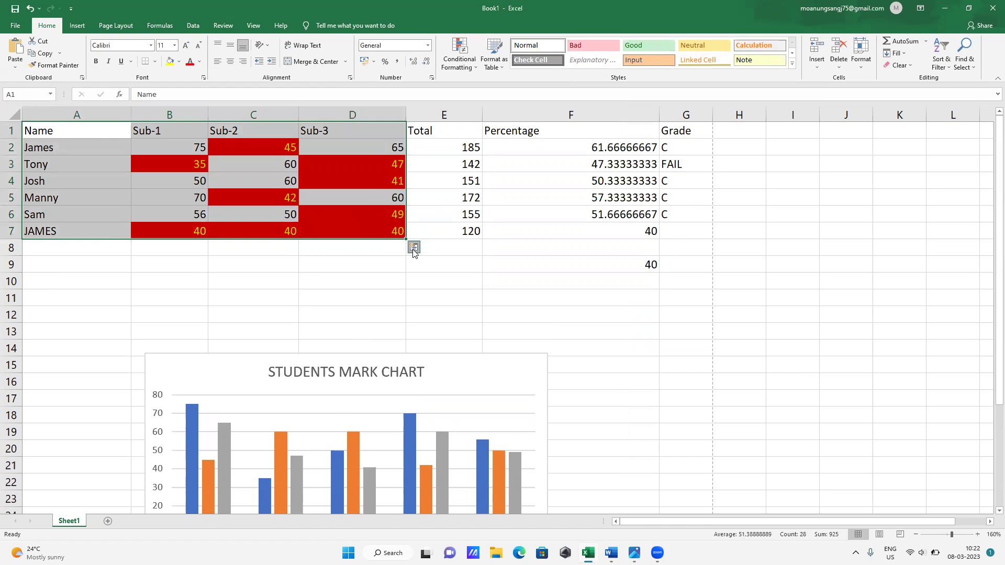
click(414, 248)
click(364, 271)
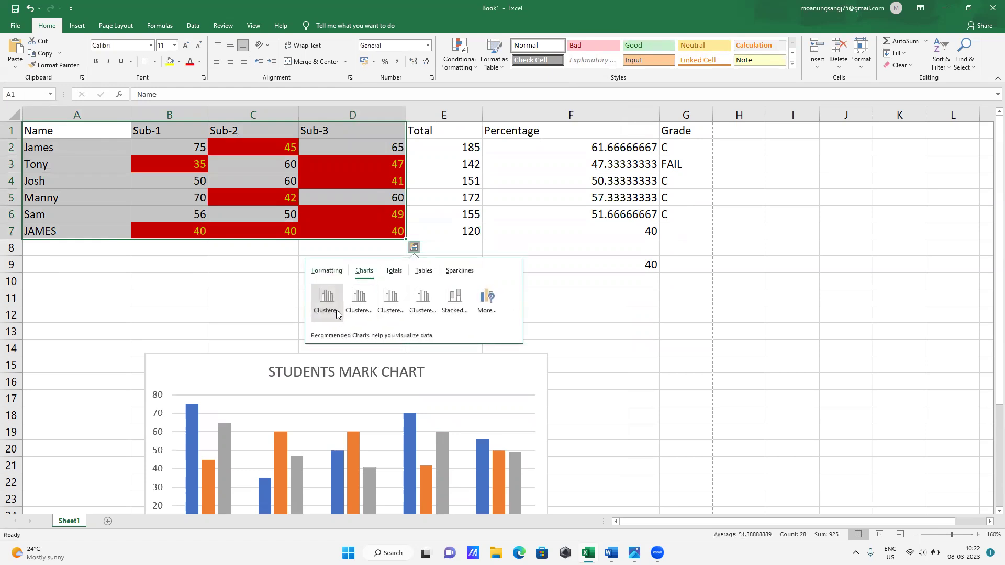
click(337, 314)
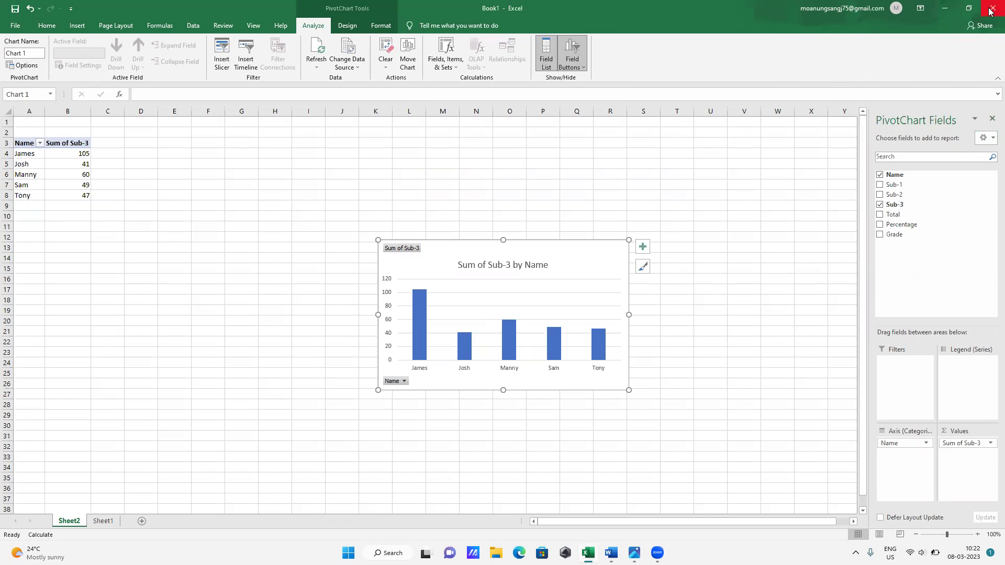
- Minimize the workbook, switch to Word and look over the first page of the MEDICAL NEGLIGENCE document
click(939, 16)
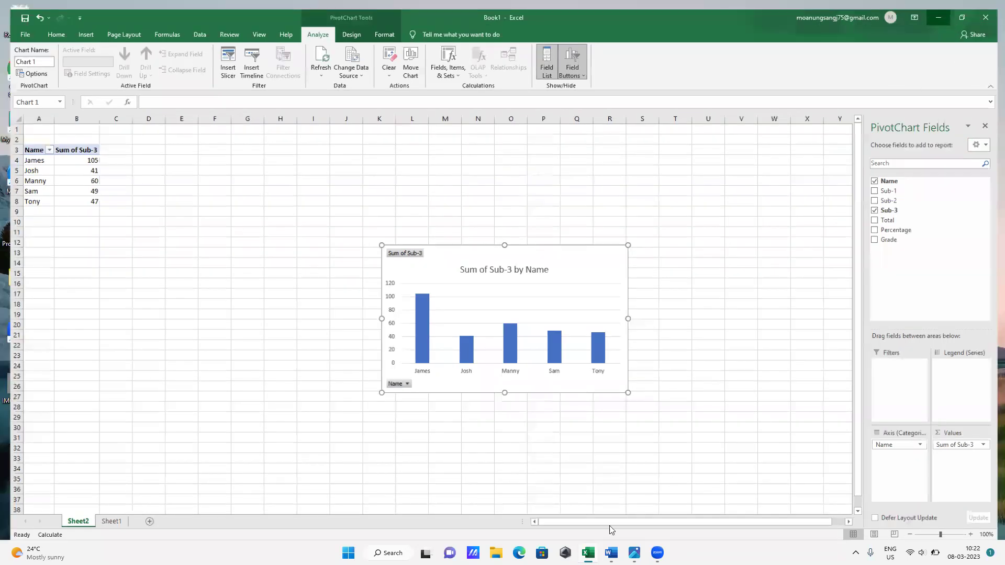
click(611, 553)
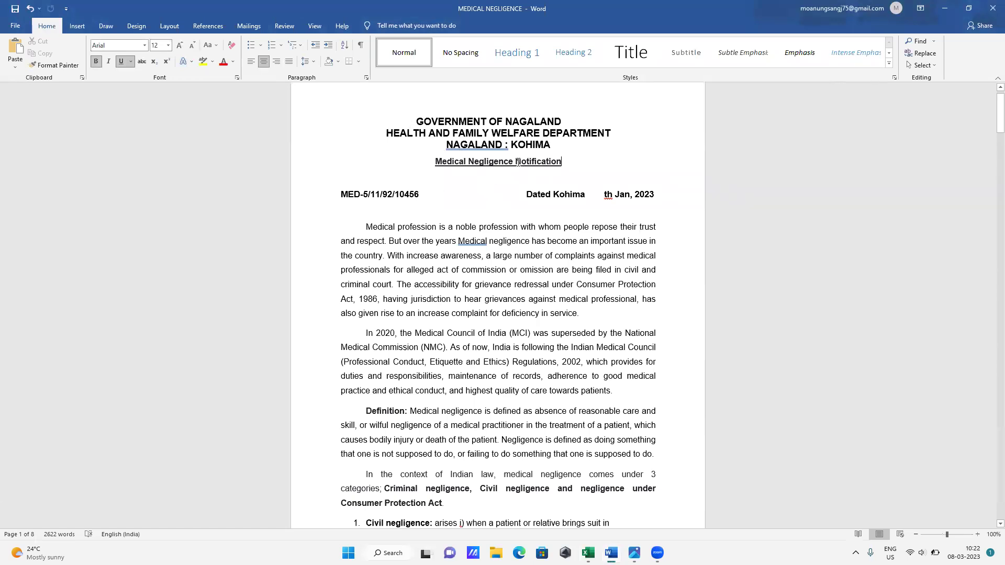
click(420, 119)
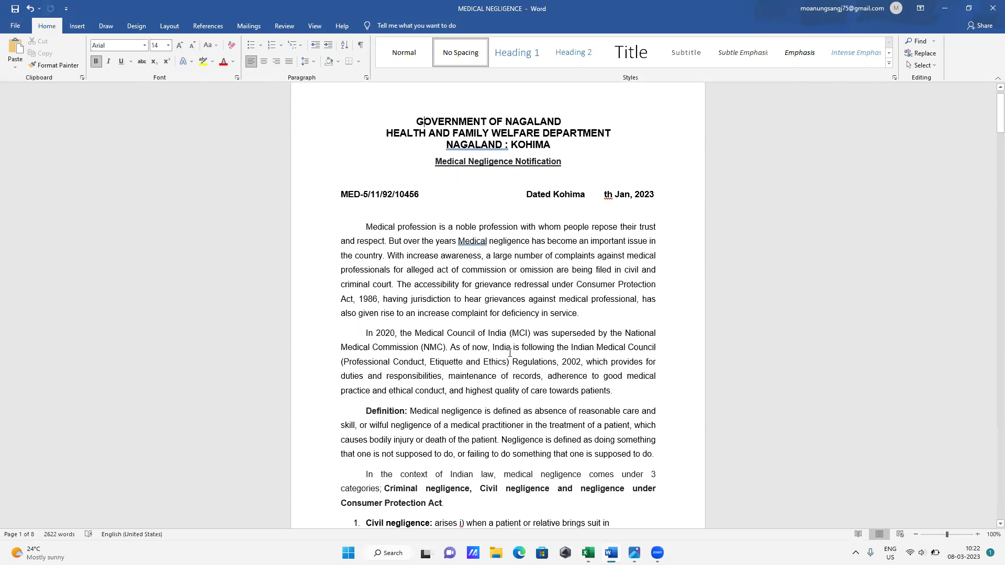
click(407, 243)
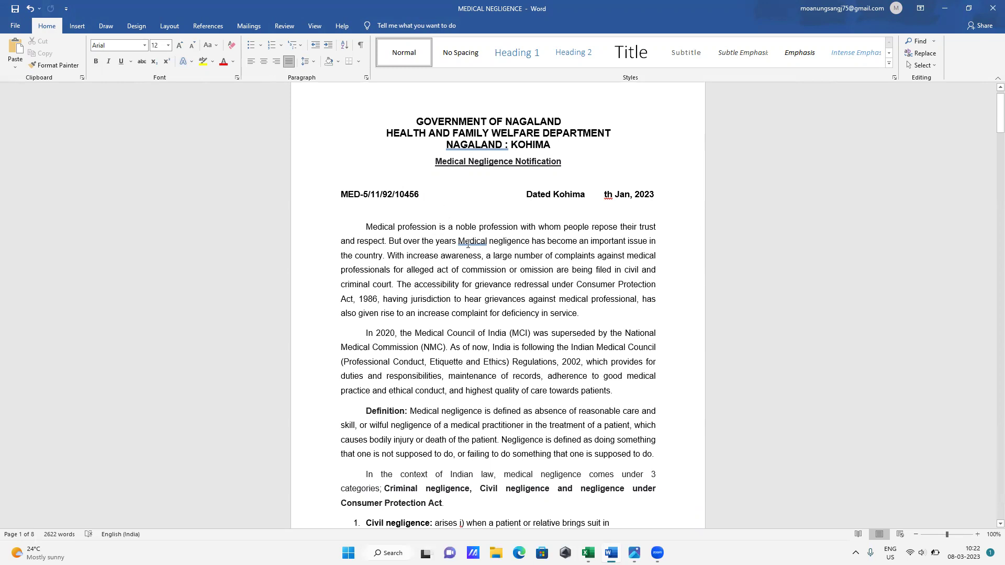
scroll(444, 210, down, 2)
scroll(408, 157, up, 3)
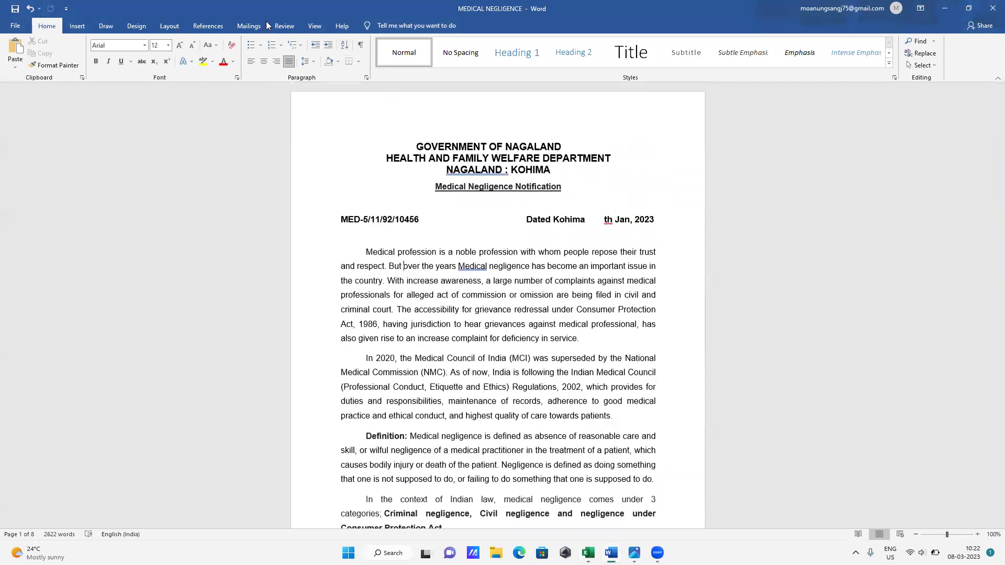
- Try to save the MEDICAL NEGLIGENCE document, look over the available file commands and return to the page
click(66, 9)
click(7, 14)
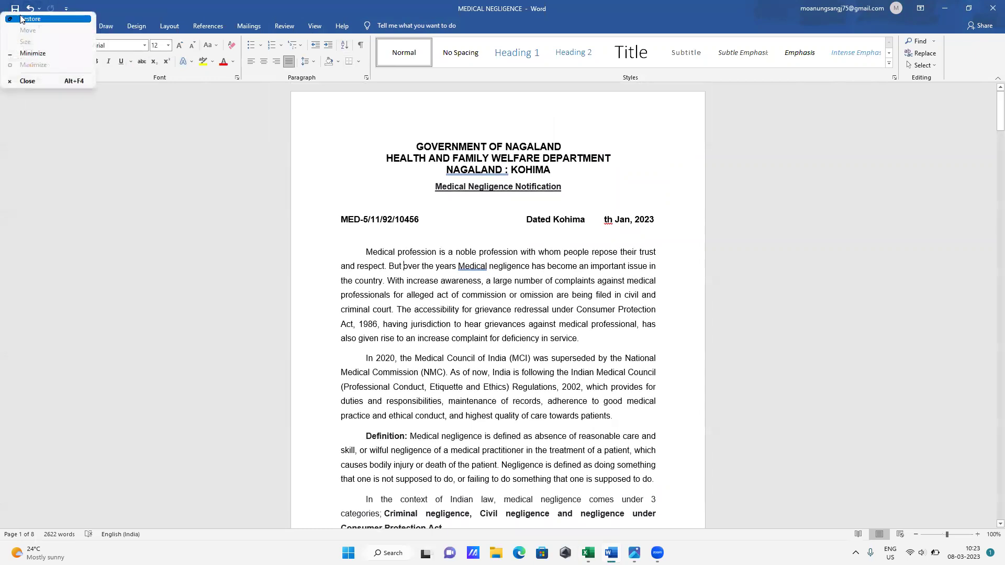
click(15, 8)
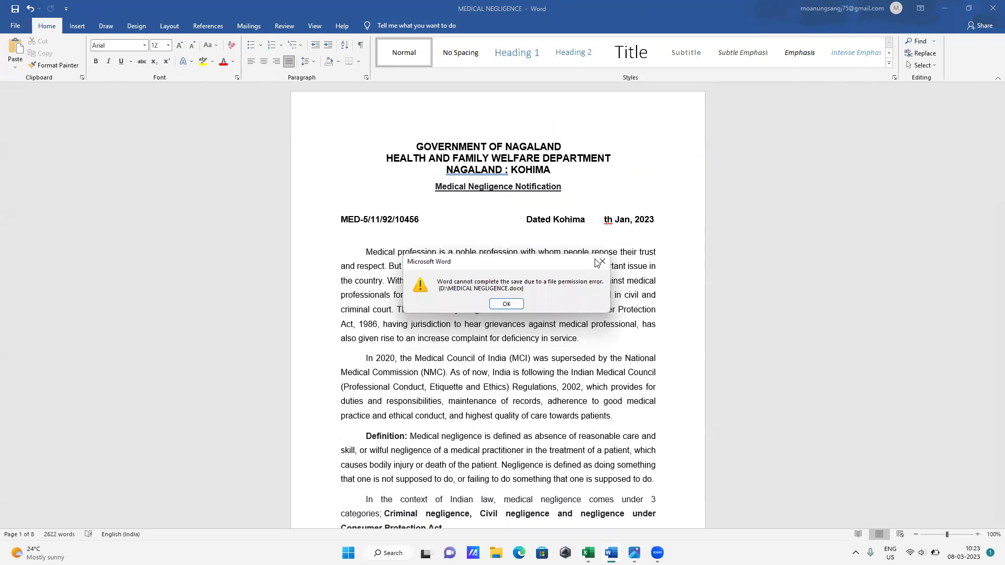
click(602, 261)
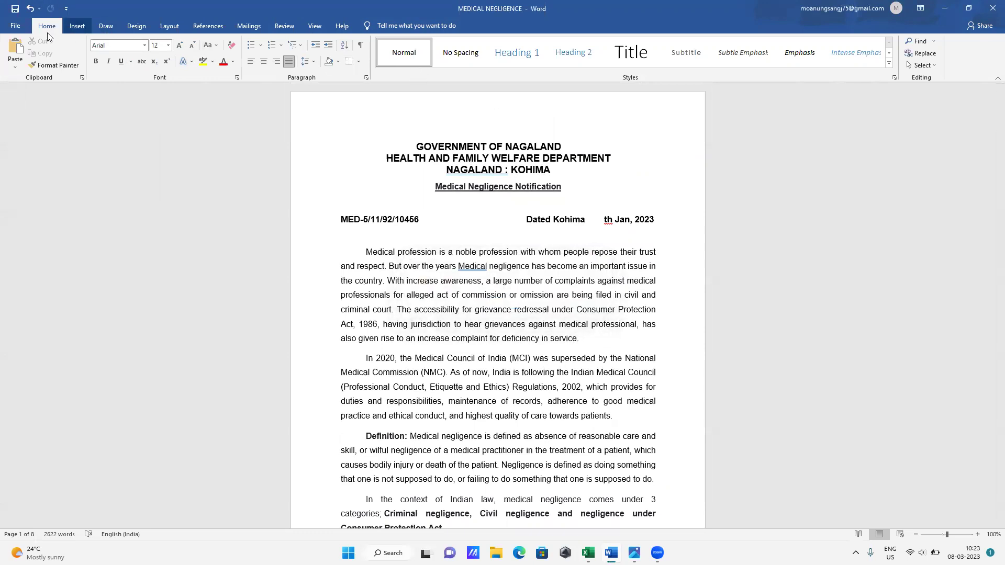
click(15, 26)
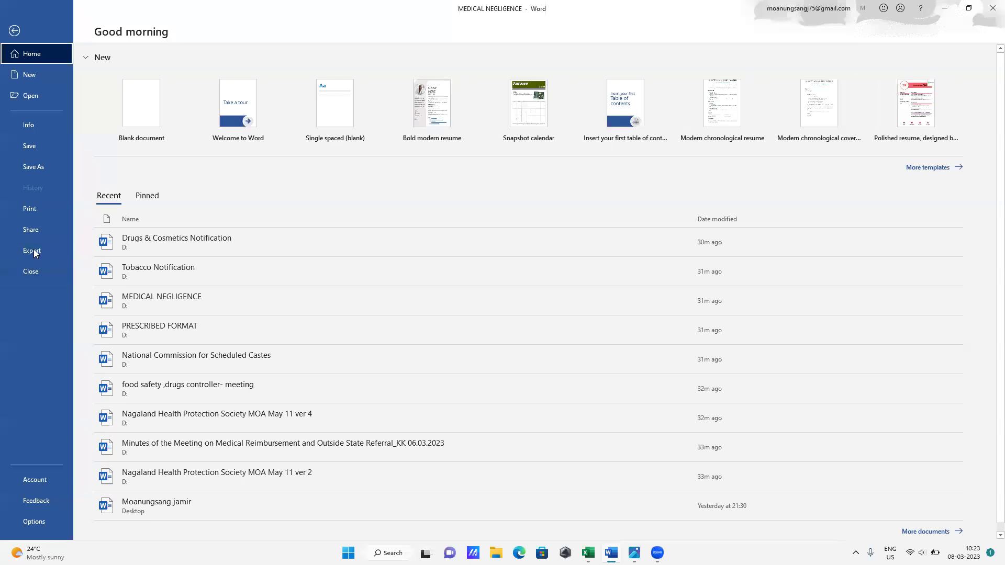
click(14, 31)
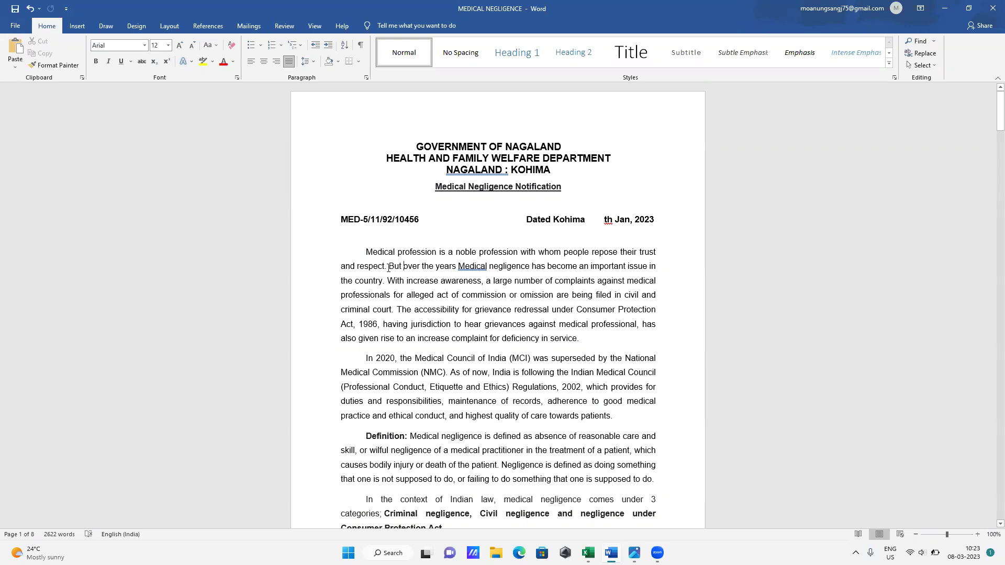
- Format the first body paragraph, starting "Medical profession", in Calibri Light at 14 pt
click(398, 252)
drag(365, 250, 577, 340)
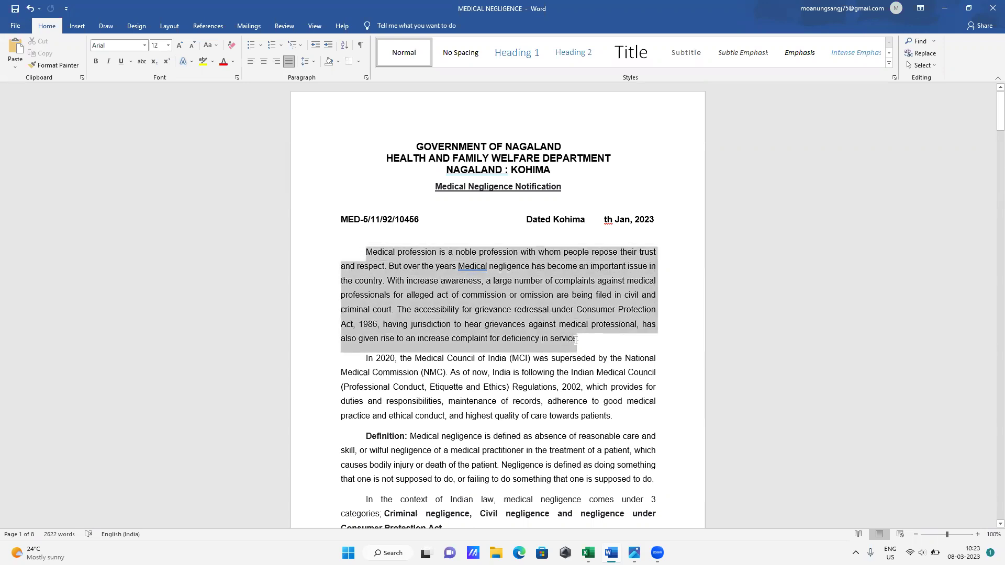
click(145, 45)
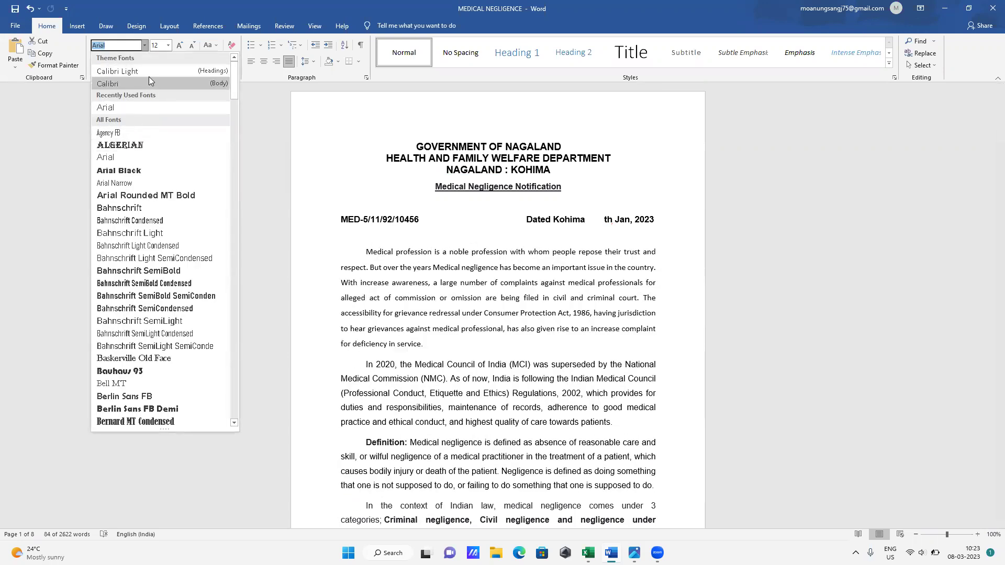
click(123, 71)
click(168, 45)
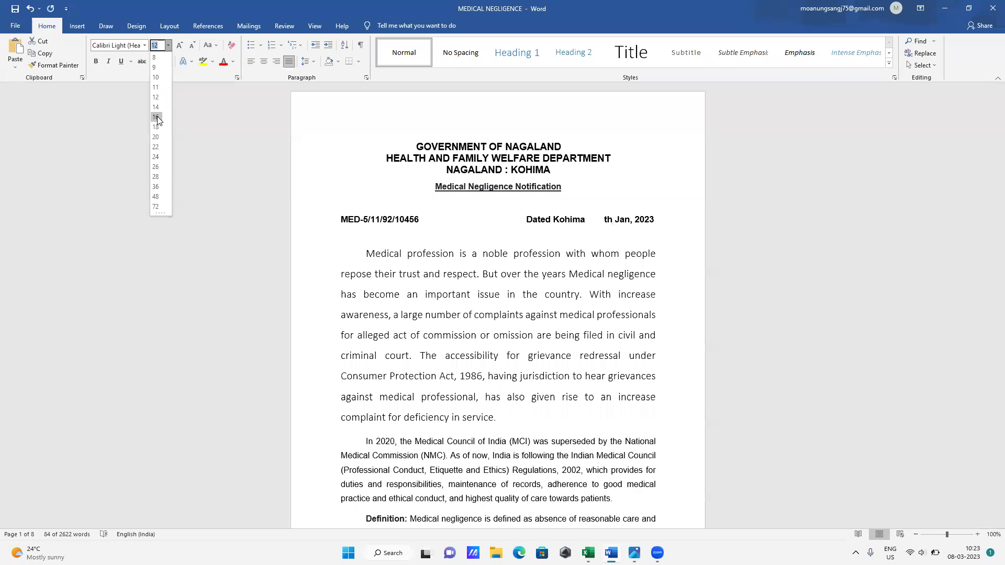
click(156, 107)
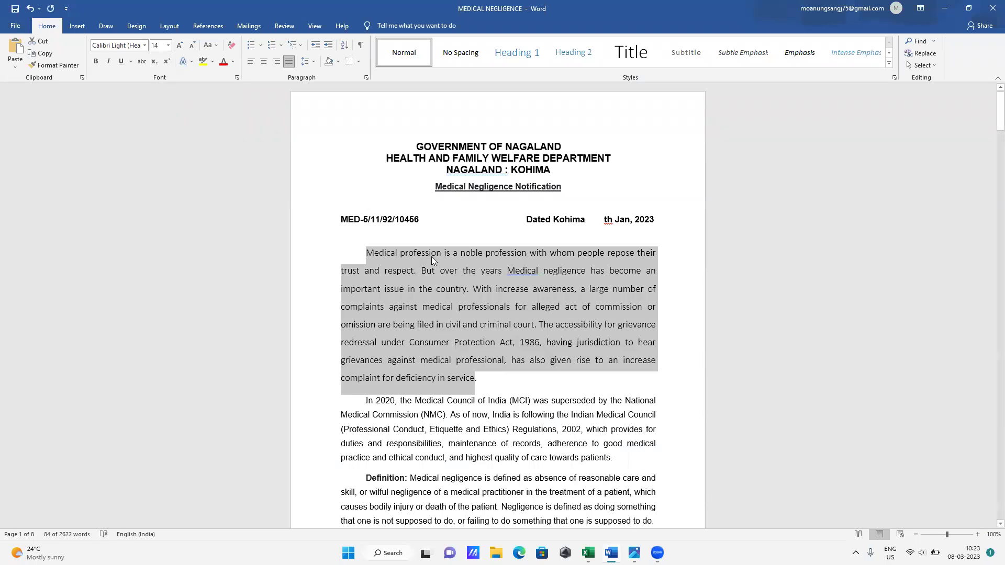
click(463, 271)
- Insert a tab before "Dated Kohima" in the reference line and remove it again
click(524, 219)
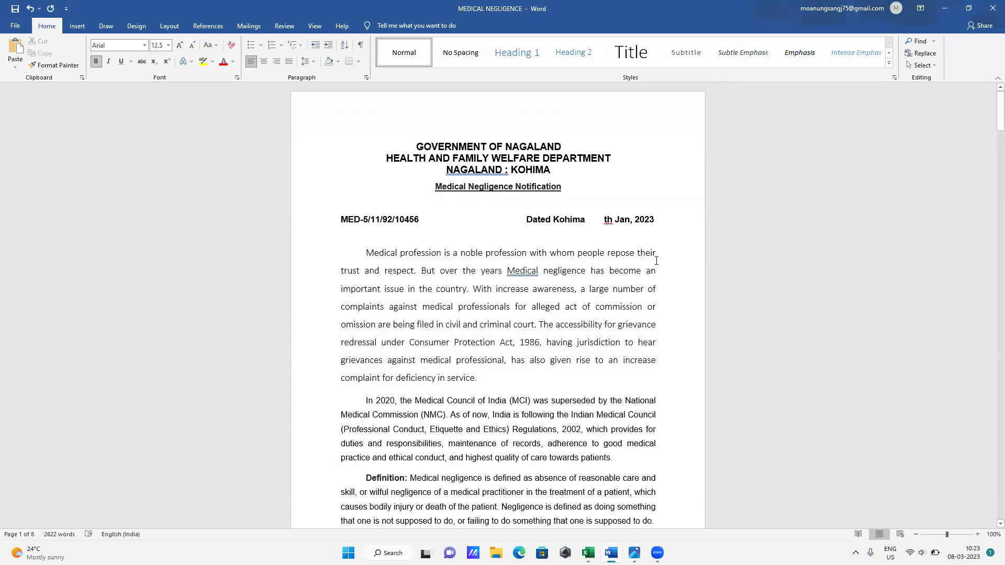
key(Tab)
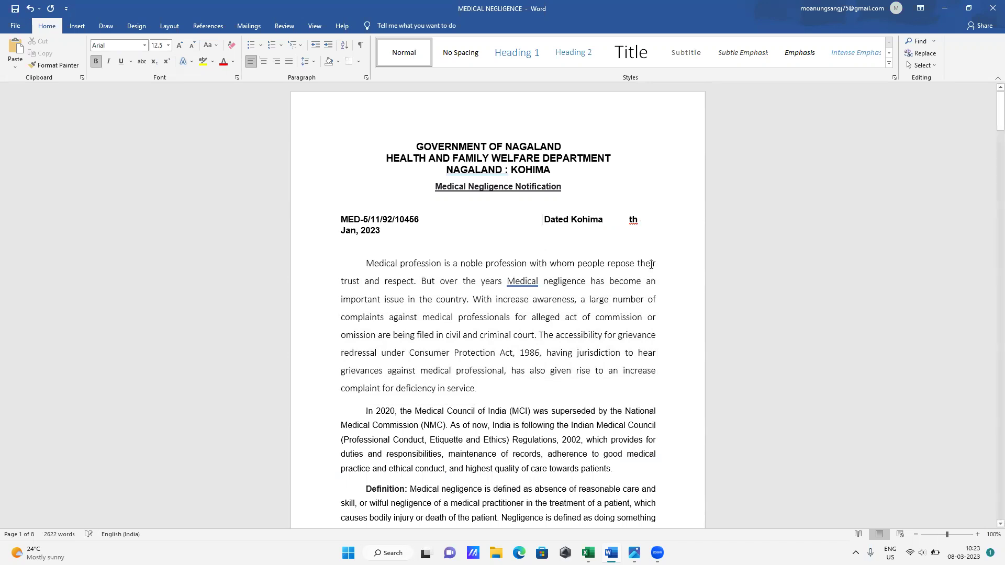
key(BackSpace)
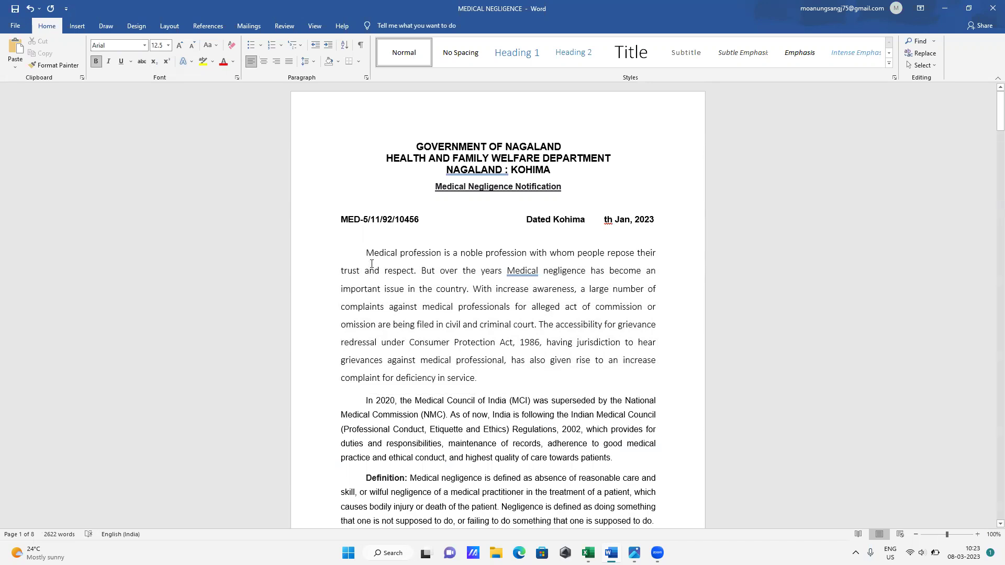
- Change the first body paragraph's font to Arial and make the text bold, italic and underlined
drag(368, 253, 476, 378)
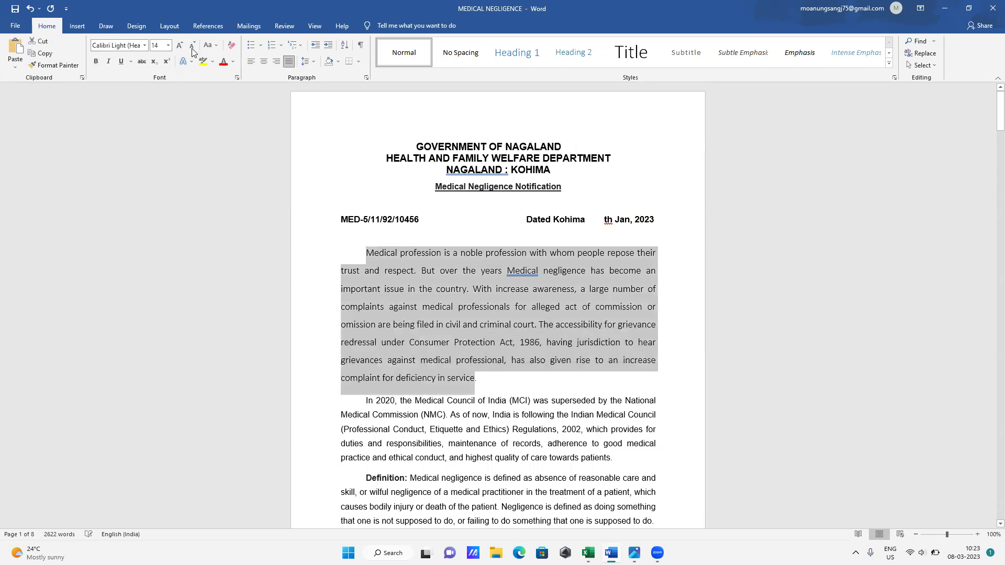
click(145, 45)
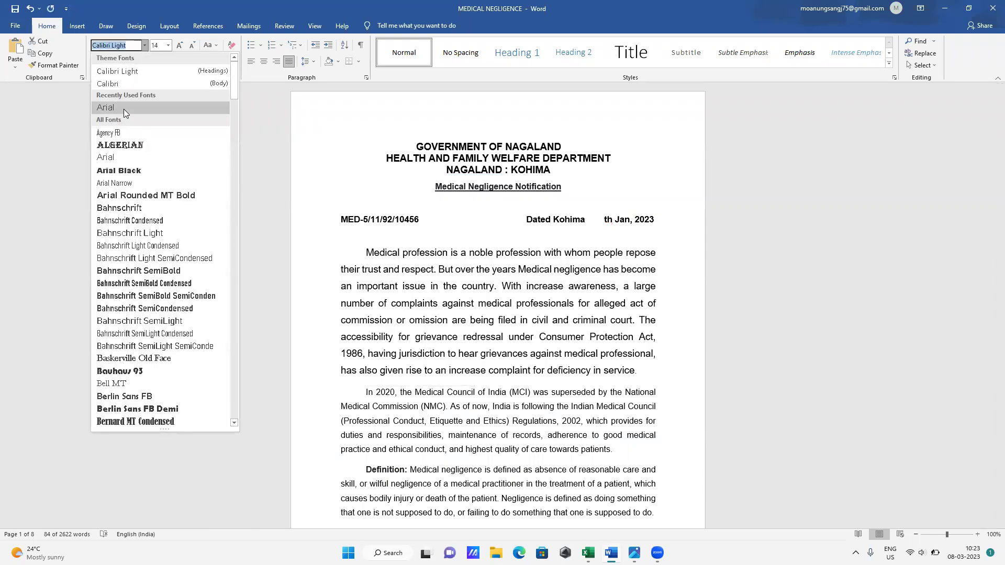
click(133, 110)
click(101, 63)
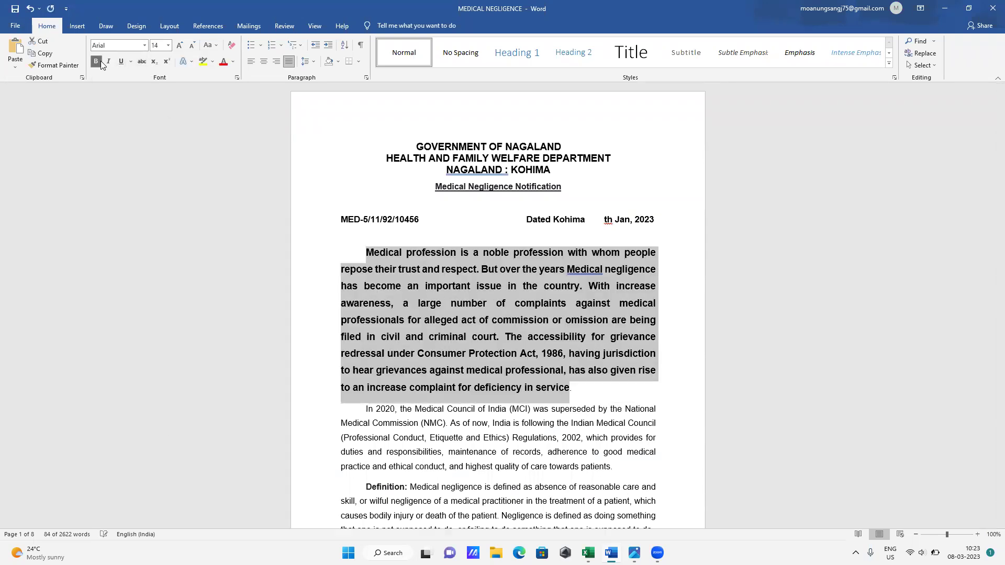
click(108, 62)
click(121, 61)
click(417, 253)
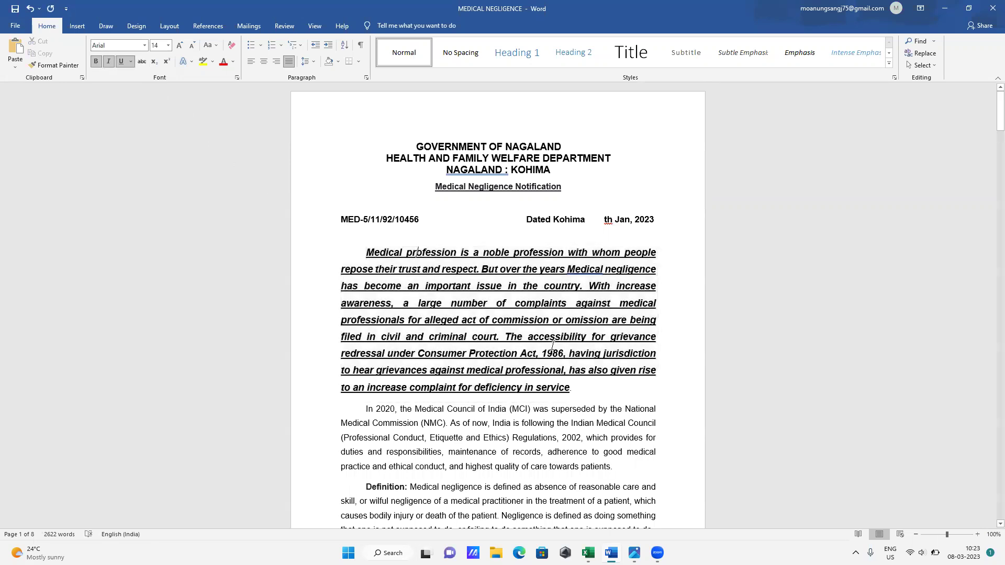
- Look over the document's heading, the formatted first paragraph and the paragraphs below it
scroll(527, 372, down, 2)
scroll(498, 346, up, 3)
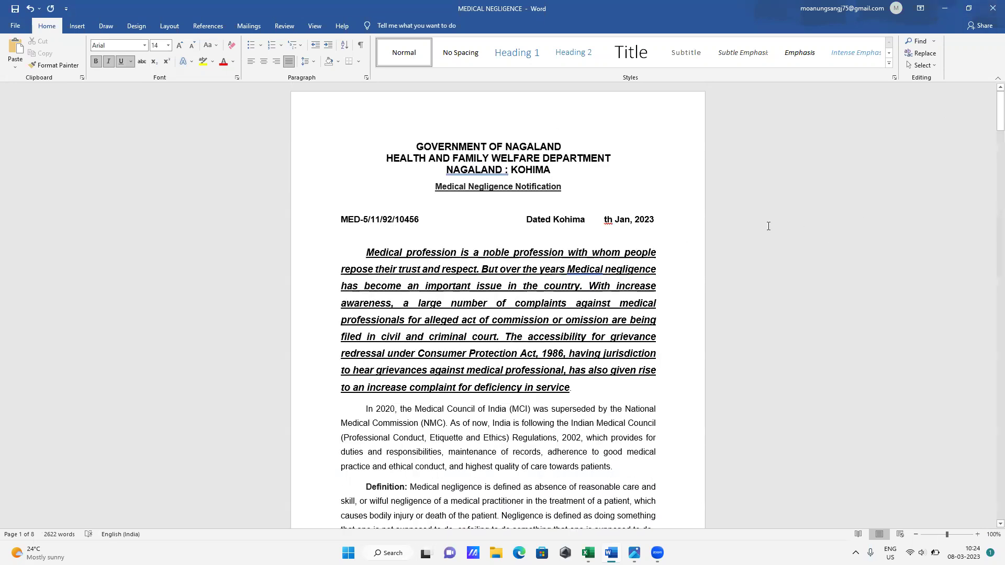
click(419, 147)
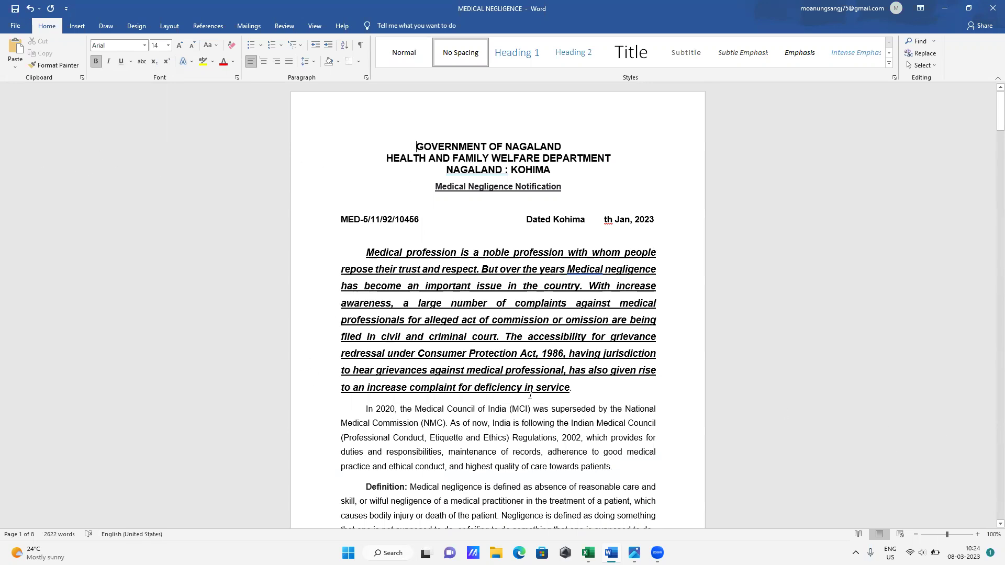
scroll(571, 388, down, 2)
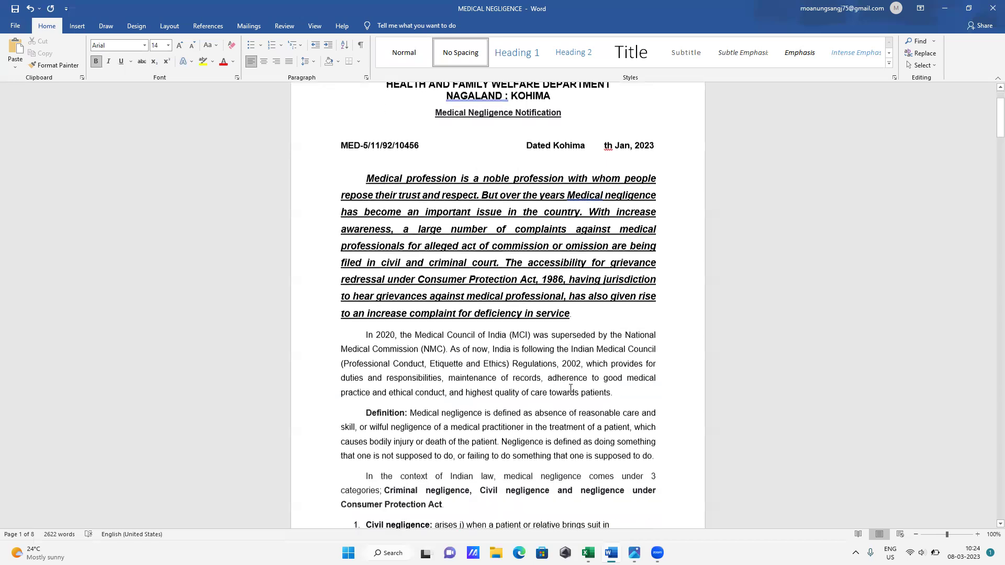
scroll(571, 388, down, 1)
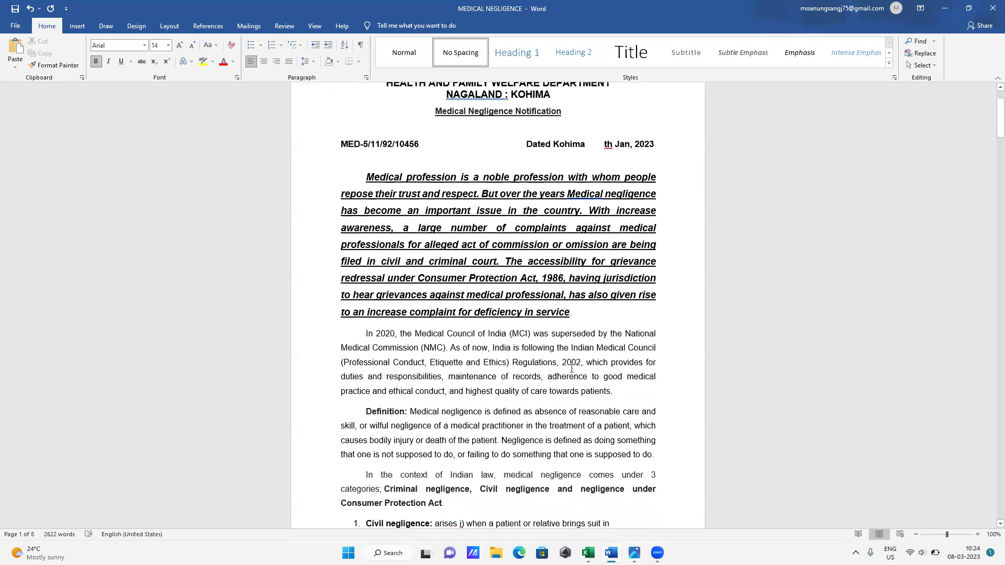
scroll(571, 368, up, 2)
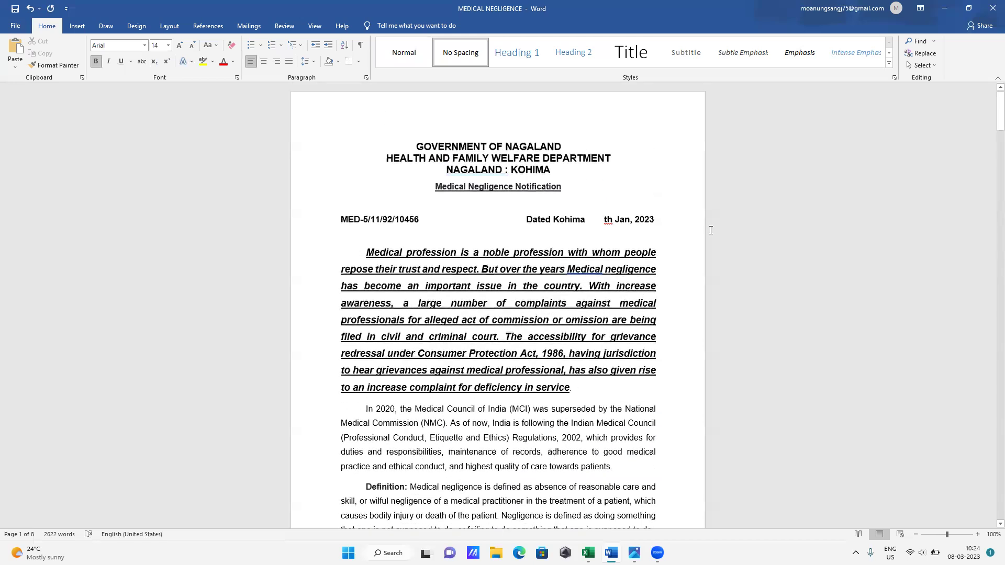
- Minimize the Word document and switch to the IMG-20230308-WA0000.jpg image in Photos
click(945, 9)
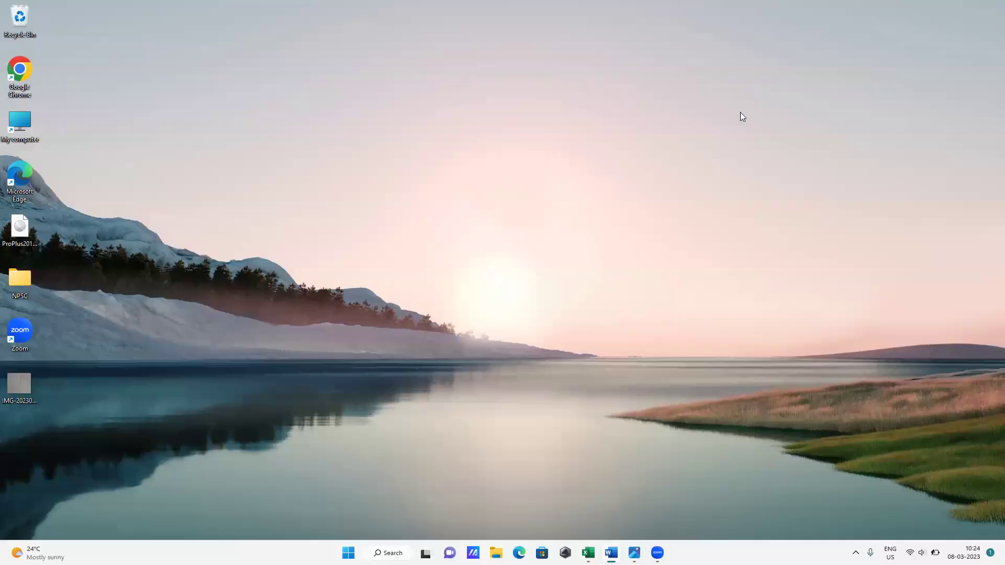
mouse_move(634, 553)
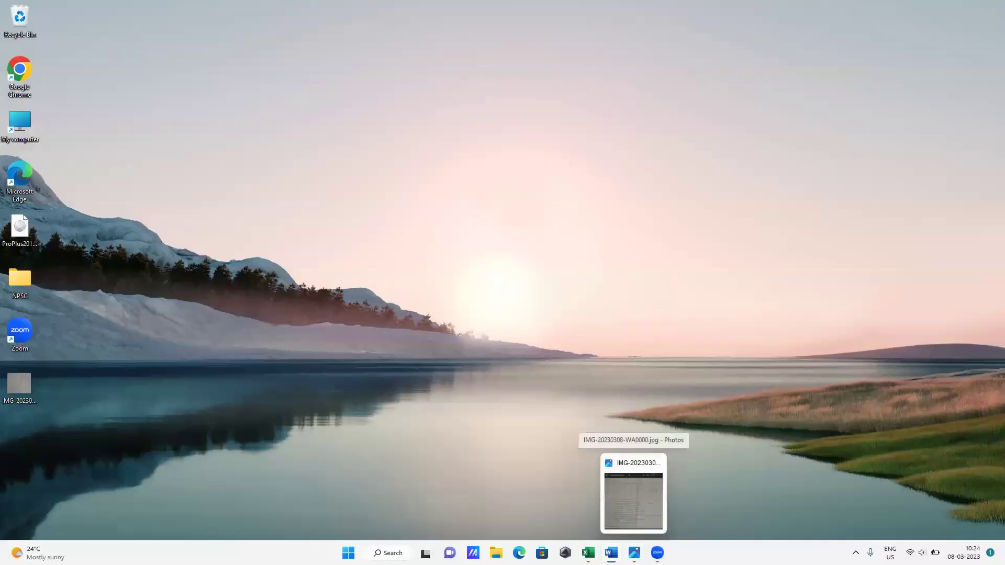